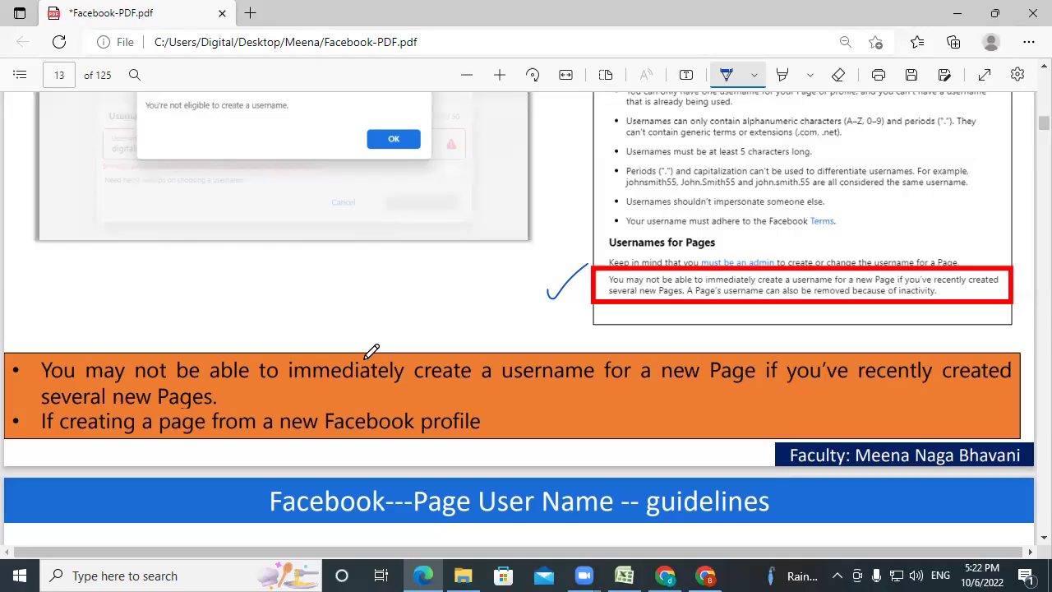
Scroll the PDF down to page 14, the Facebook Page User Name guidelines slide.
{"action": "scroll", "coordinate": [371, 351], "scroll_direction": "down", "scroll_amount": 5}
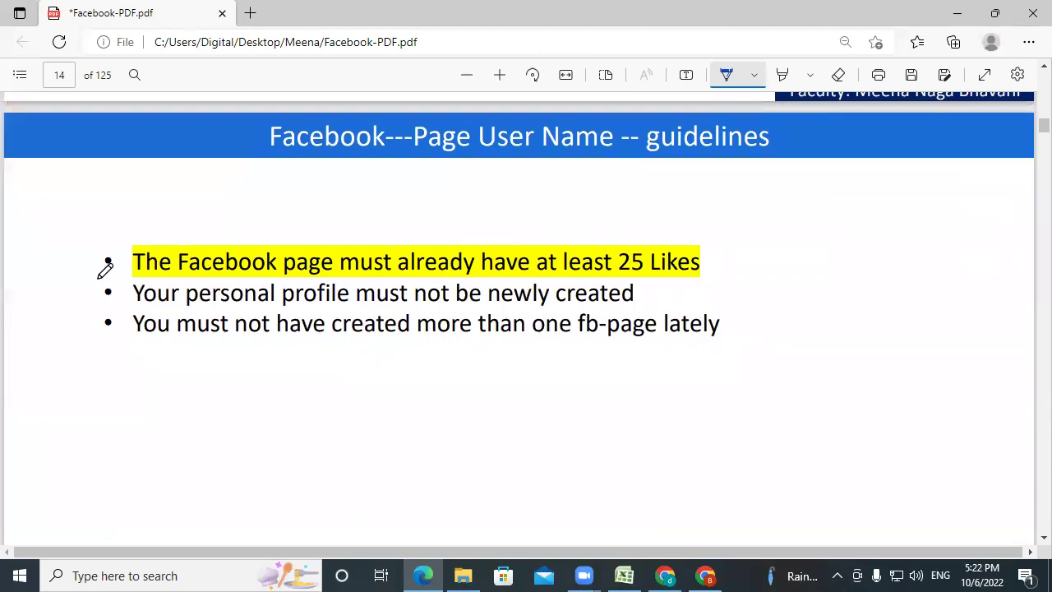
Ink a blue check mark beside each of the three username guidelines.
{"action": "left_click_drag", "start_coordinate": [92, 277], "coordinate": [167, 218]}
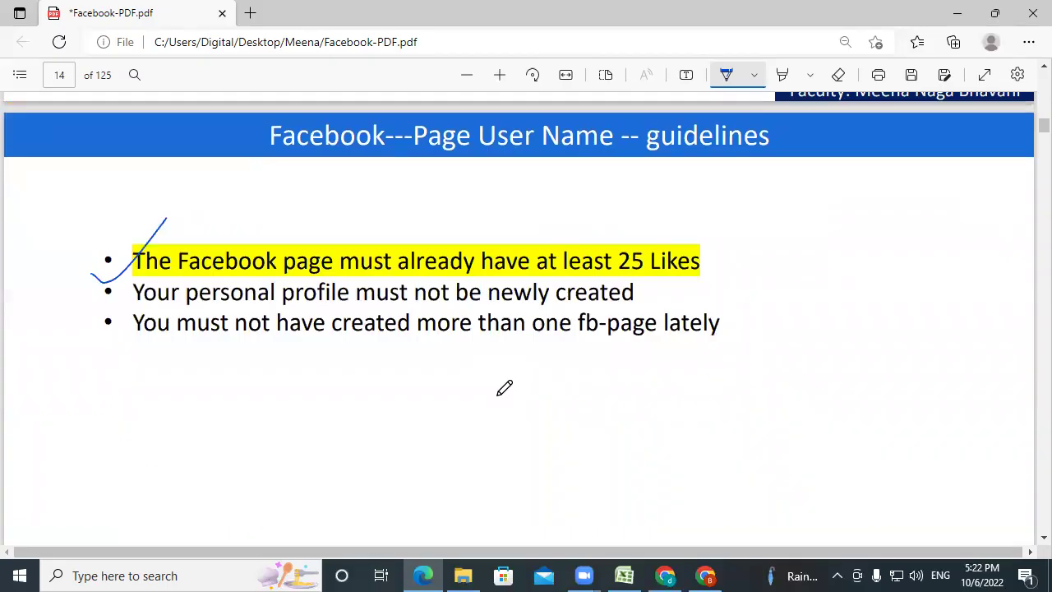
{"action": "left_click_drag", "start_coordinate": [99, 306], "coordinate": [111, 310]}
{"action": "left_click_drag", "start_coordinate": [149, 280], "coordinate": [152, 283]}
{"action": "left_click_drag", "start_coordinate": [61, 349], "coordinate": [136, 324]}
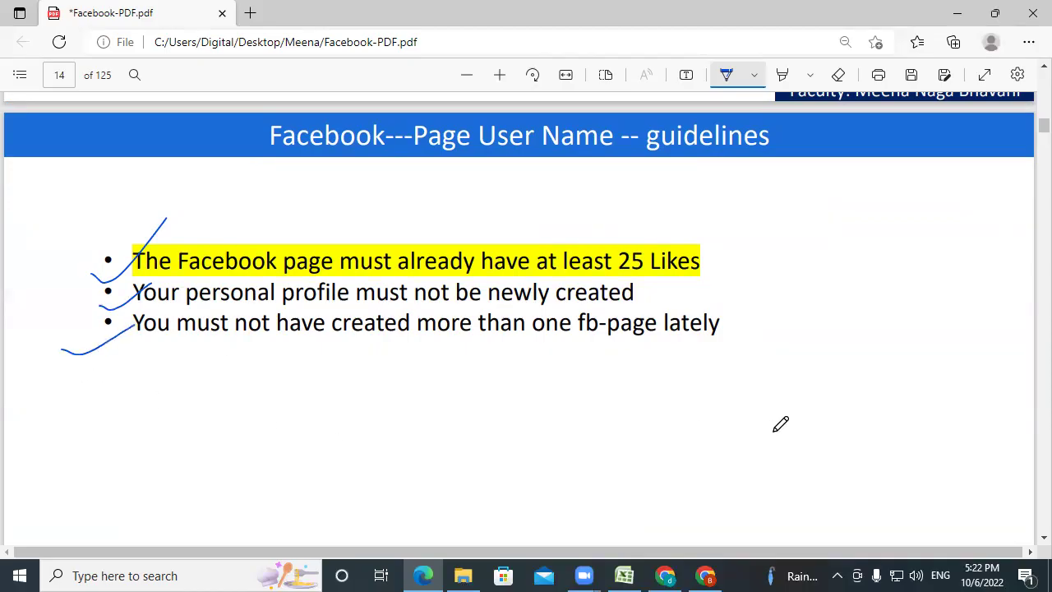
Scroll the slides to page 15 and switch to the Facebook Page in Chrome.
{"action": "scroll", "coordinate": [781, 424], "scroll_direction": "down", "scroll_amount": 7}
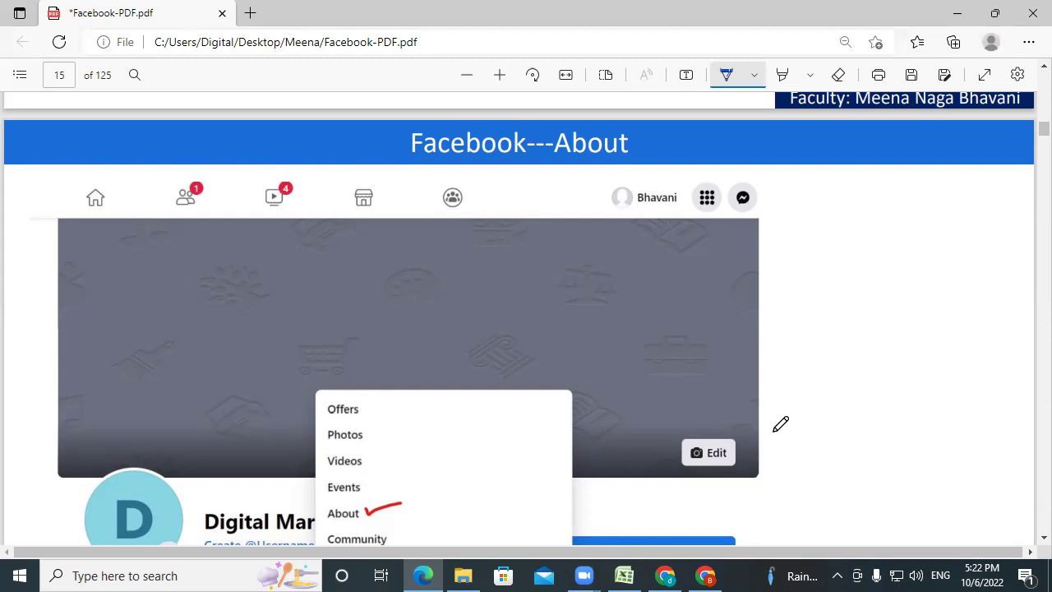
{"action": "scroll", "coordinate": [780, 423], "scroll_direction": "down", "scroll_amount": 1}
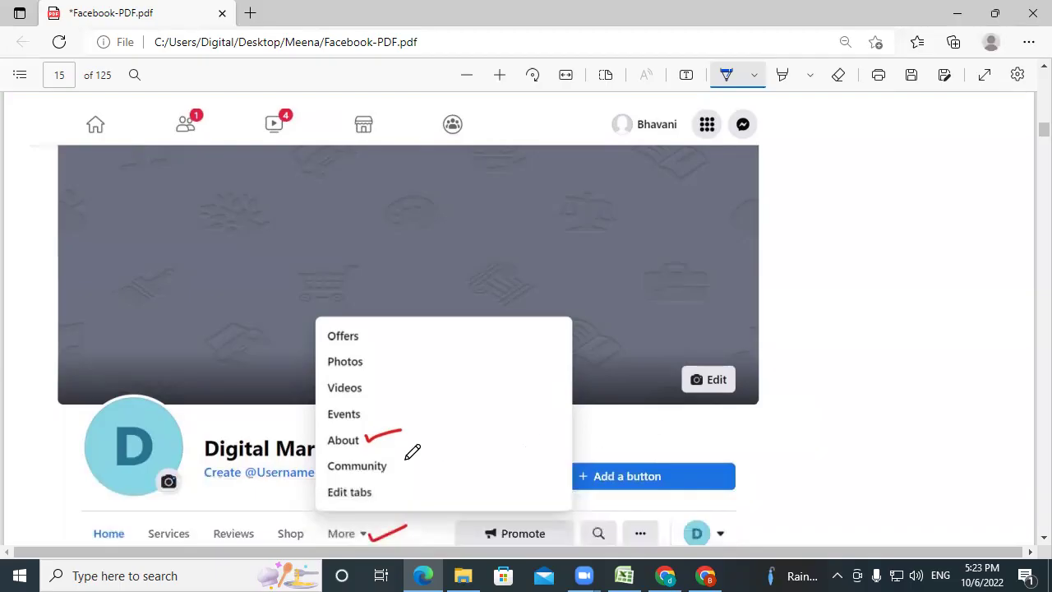
{"action": "scroll", "coordinate": [326, 434], "scroll_direction": "down", "scroll_amount": 1}
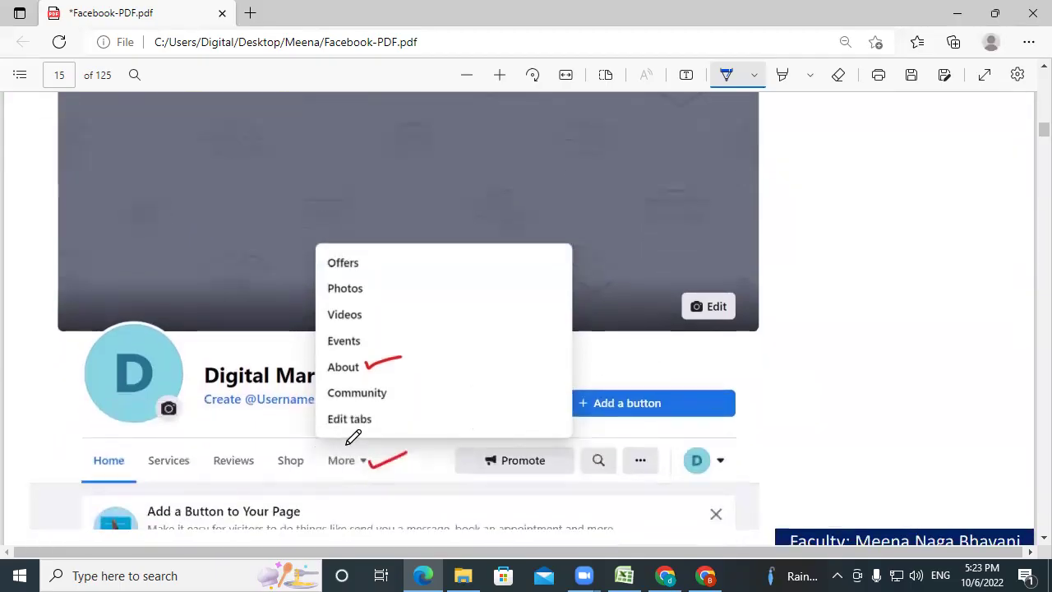
{"action": "left_click", "coordinate": [705, 576]}
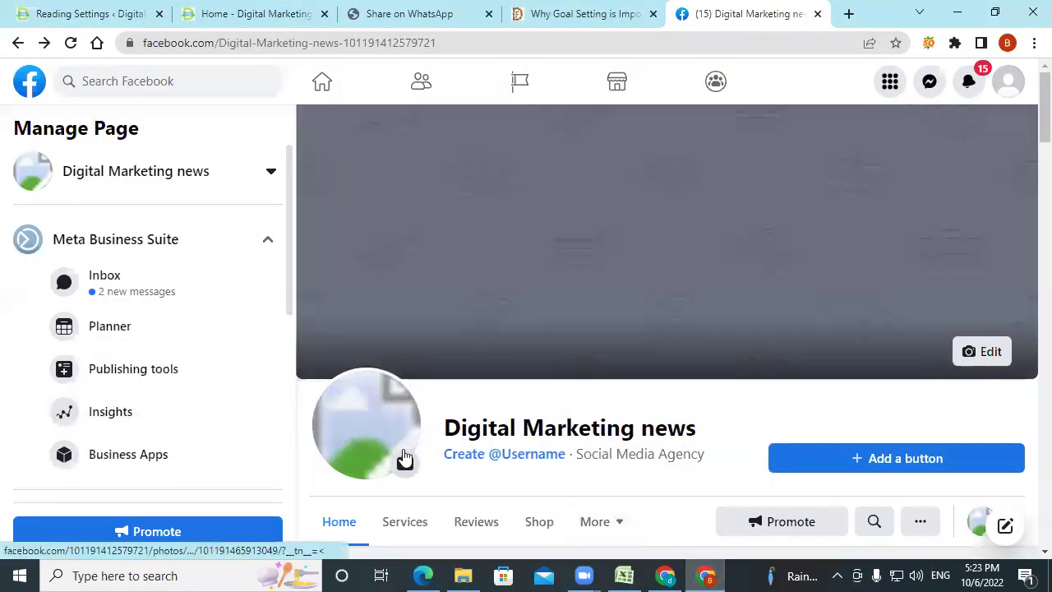
Open the Page's About section under More and bring up Edit Page info.
{"action": "scroll", "coordinate": [404, 461], "scroll_direction": "down", "scroll_amount": 2}
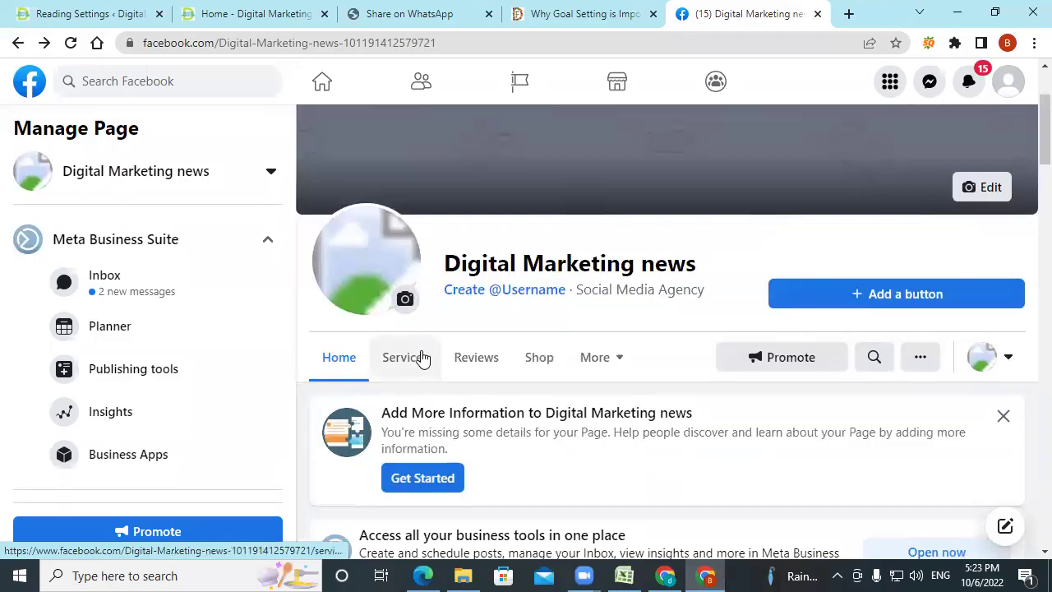
{"action": "left_click", "coordinate": [594, 360]}
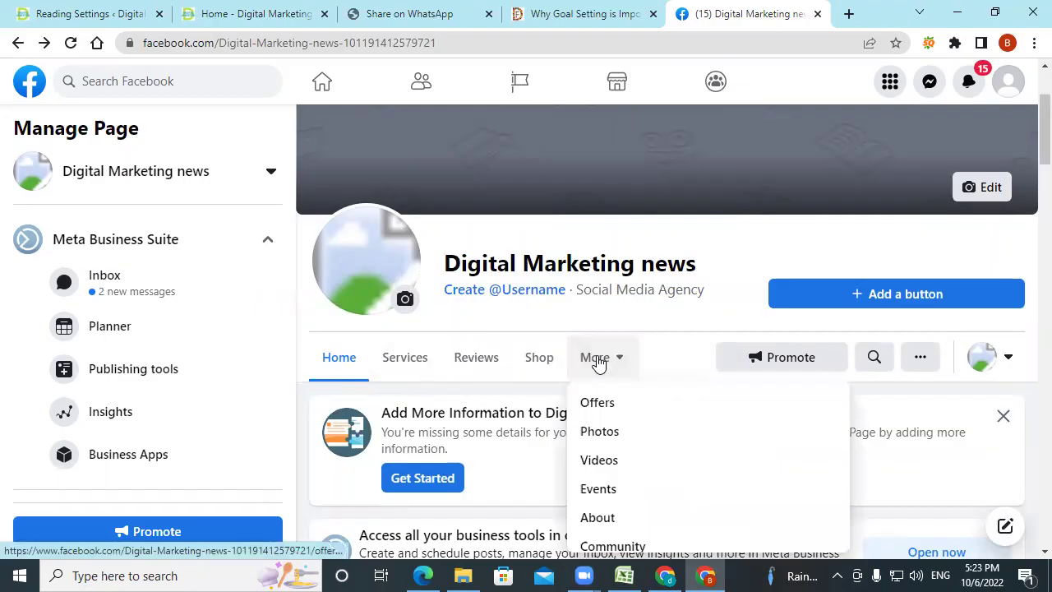
{"action": "left_click", "coordinate": [598, 518]}
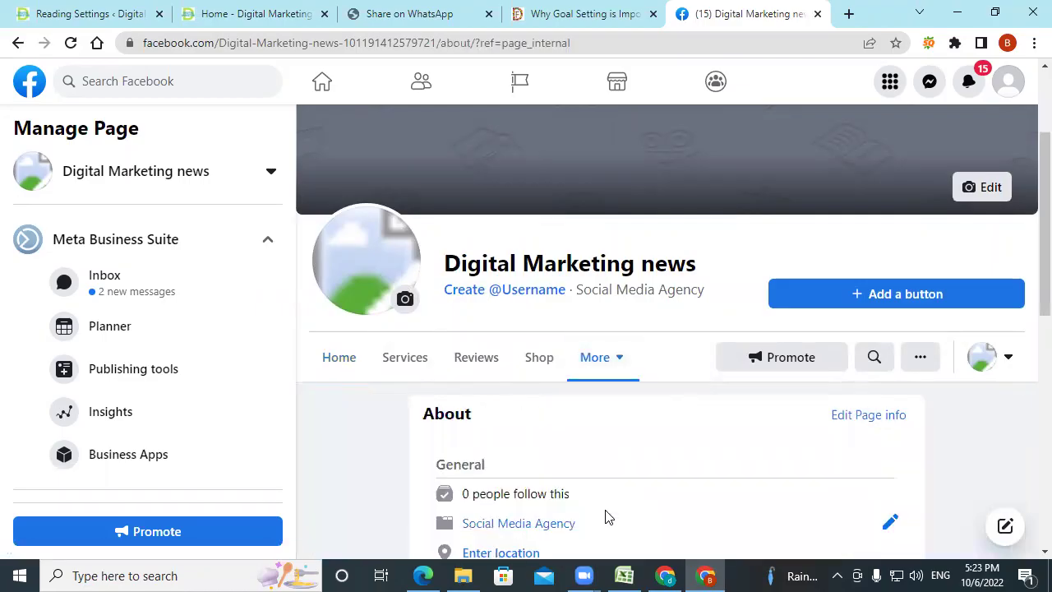
{"action": "scroll", "coordinate": [608, 516], "scroll_direction": "down", "scroll_amount": 2}
{"action": "left_click", "coordinate": [873, 251]}
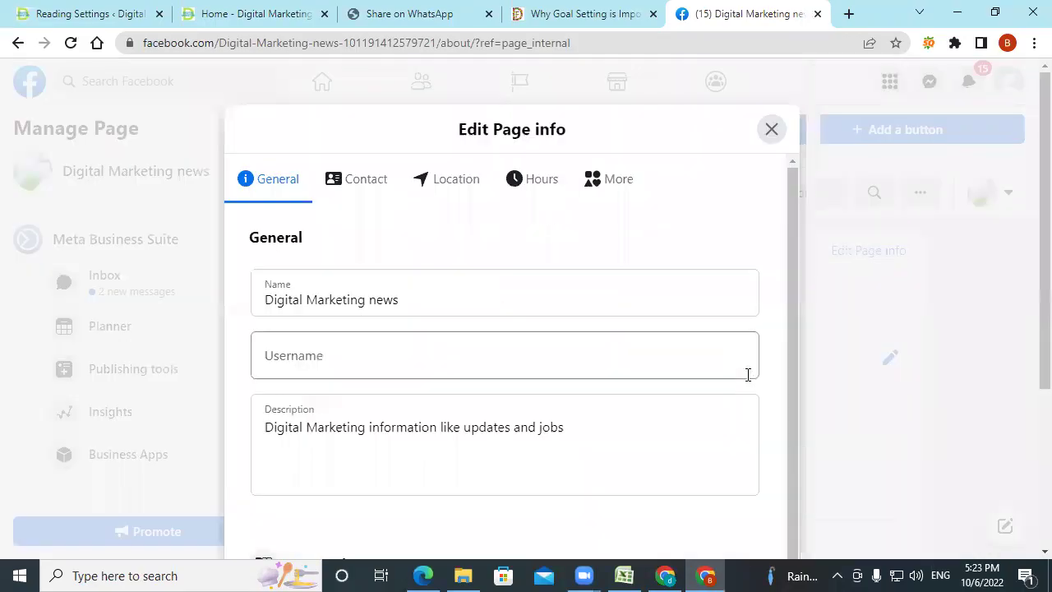
Review the General tab's Name, Username and Description fields, then show the Contact section.
{"action": "scroll", "coordinate": [658, 353], "scroll_direction": "down", "scroll_amount": 1}
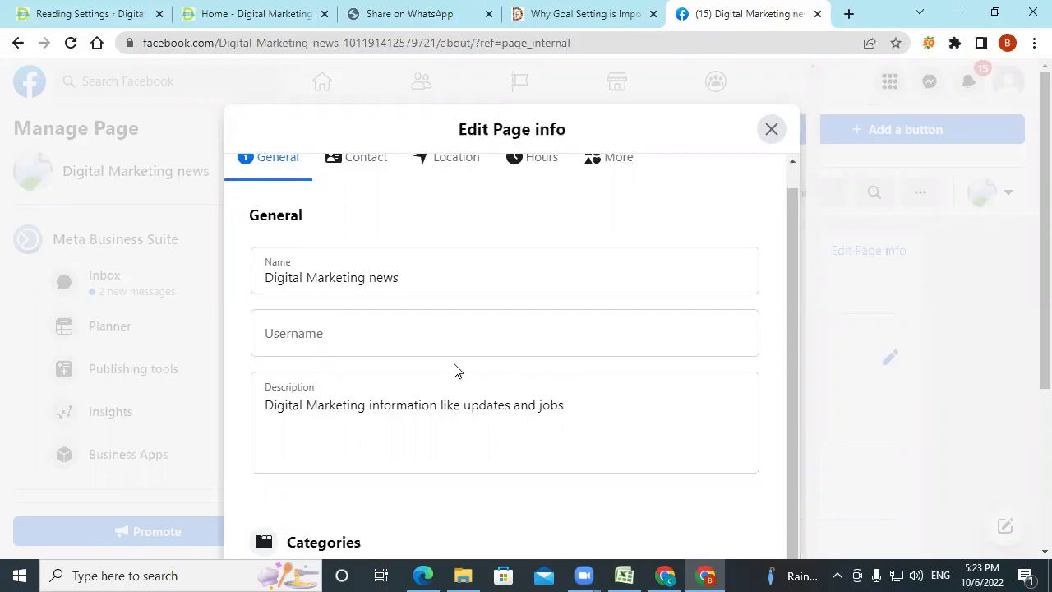
{"action": "left_click", "coordinate": [604, 428]}
{"action": "scroll", "coordinate": [605, 431], "scroll_direction": "down", "scroll_amount": 1}
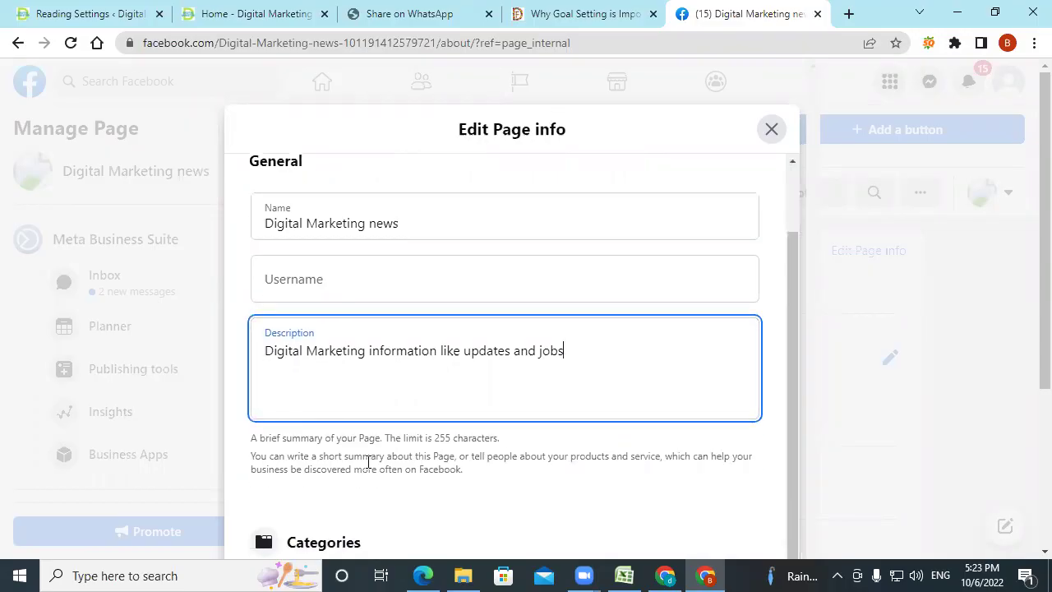
{"action": "scroll", "coordinate": [440, 437], "scroll_direction": "up", "scroll_amount": 1}
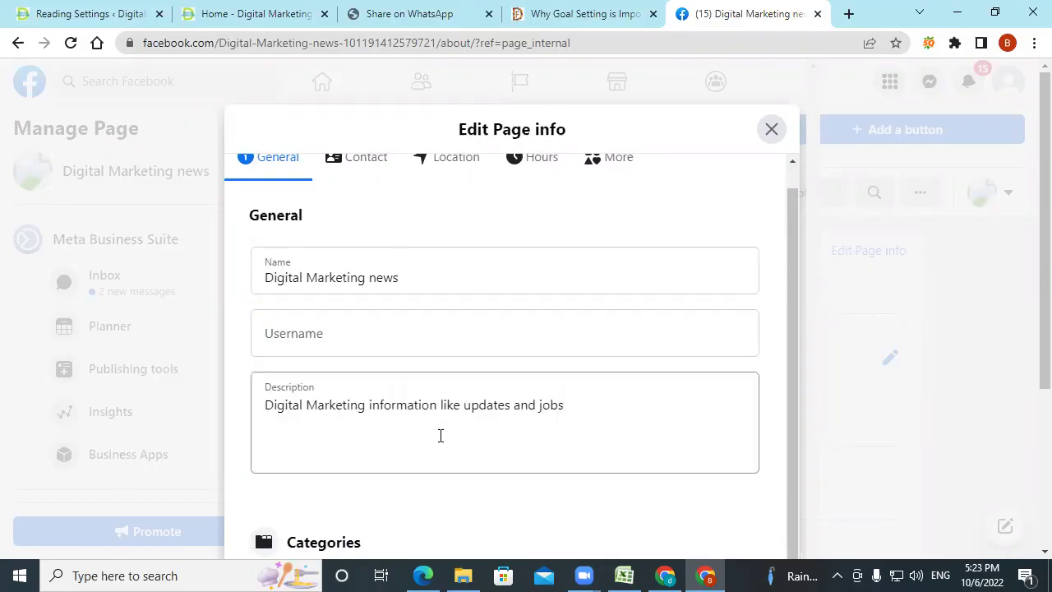
{"action": "left_click", "coordinate": [527, 437]}
{"action": "scroll", "coordinate": [681, 435], "scroll_direction": "down", "scroll_amount": 1}
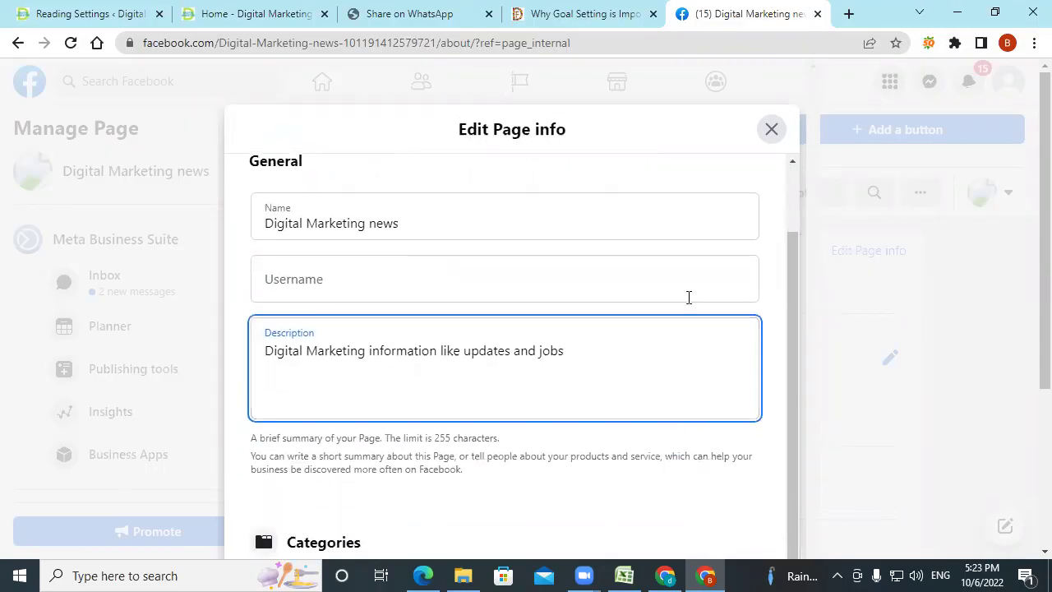
{"action": "scroll", "coordinate": [653, 397], "scroll_direction": "down", "scroll_amount": 4}
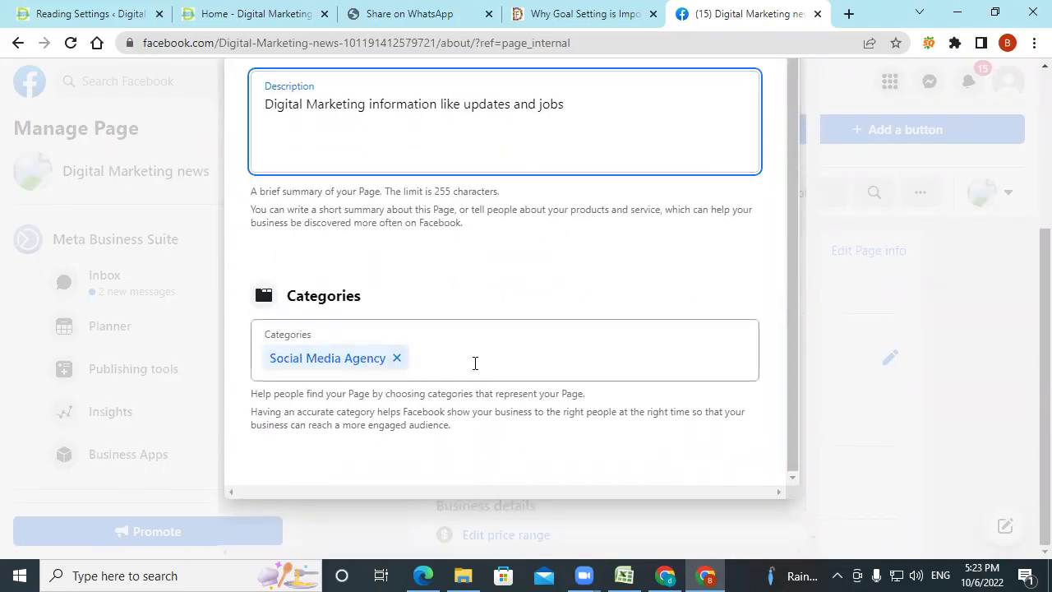
{"action": "scroll", "coordinate": [475, 364], "scroll_direction": "up", "scroll_amount": 1}
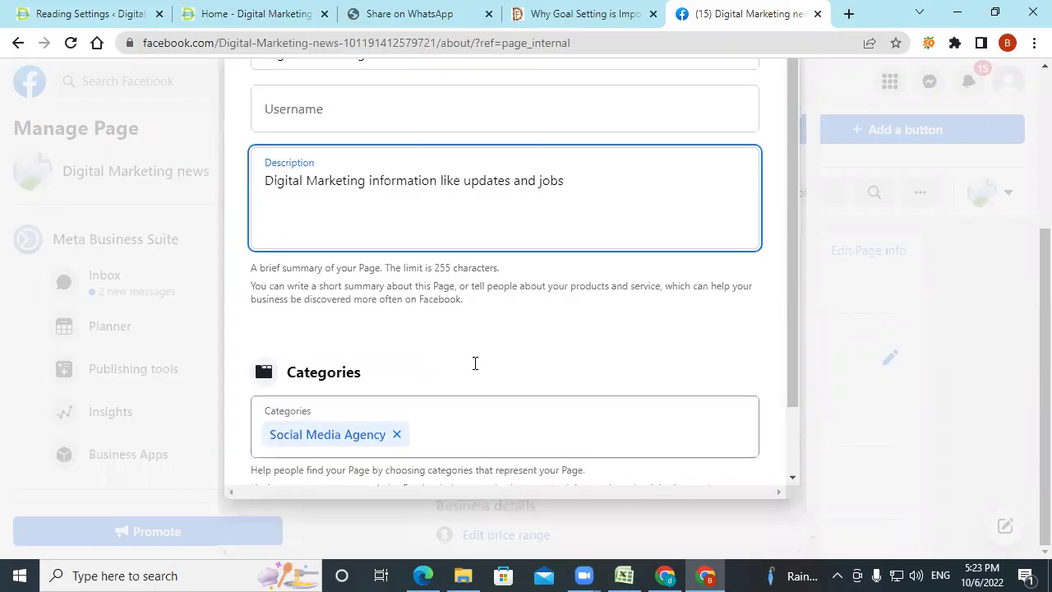
{"action": "scroll", "coordinate": [587, 282], "scroll_direction": "up", "scroll_amount": 3}
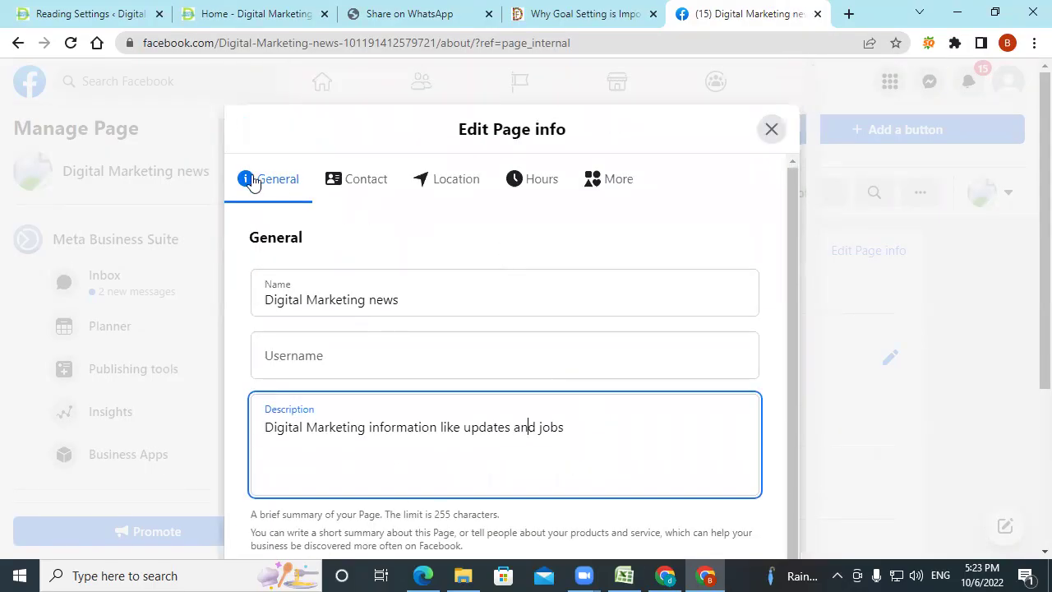
{"action": "left_click", "coordinate": [341, 183]}
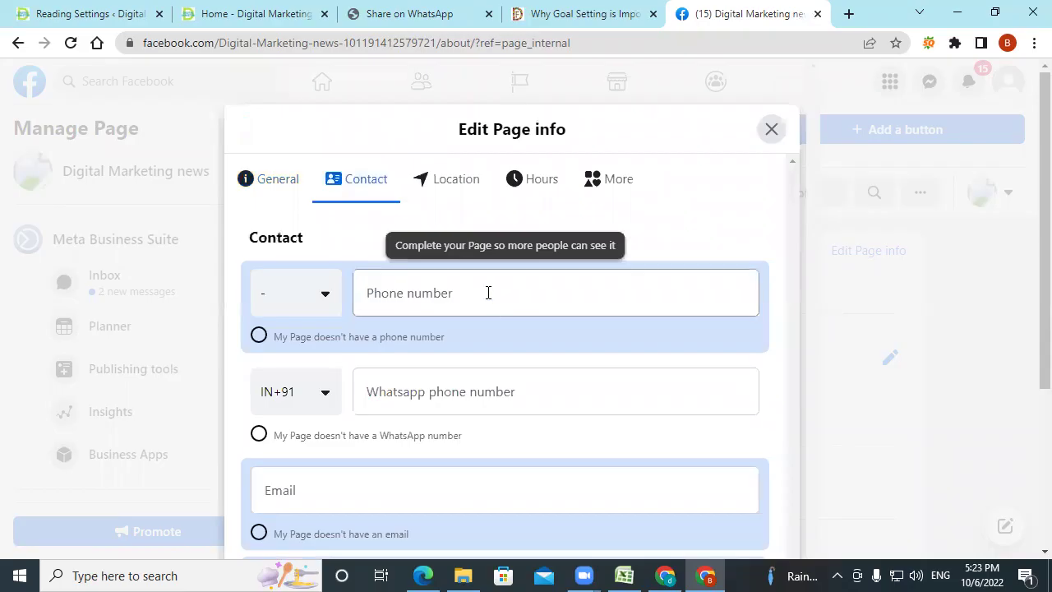
Review the empty phone, WhatsApp (IN+91), email and website fields, then show the Location tab.
{"action": "scroll", "coordinate": [489, 292], "scroll_direction": "down", "scroll_amount": 2}
{"action": "scroll", "coordinate": [469, 304], "scroll_direction": "up", "scroll_amount": 1}
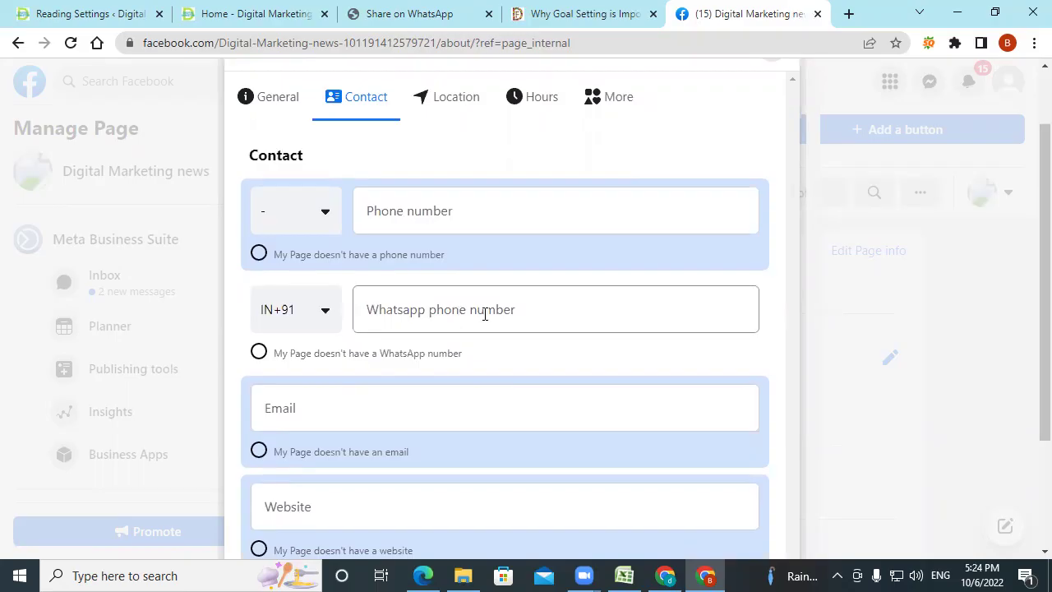
{"action": "scroll", "coordinate": [453, 411], "scroll_direction": "down", "scroll_amount": 2}
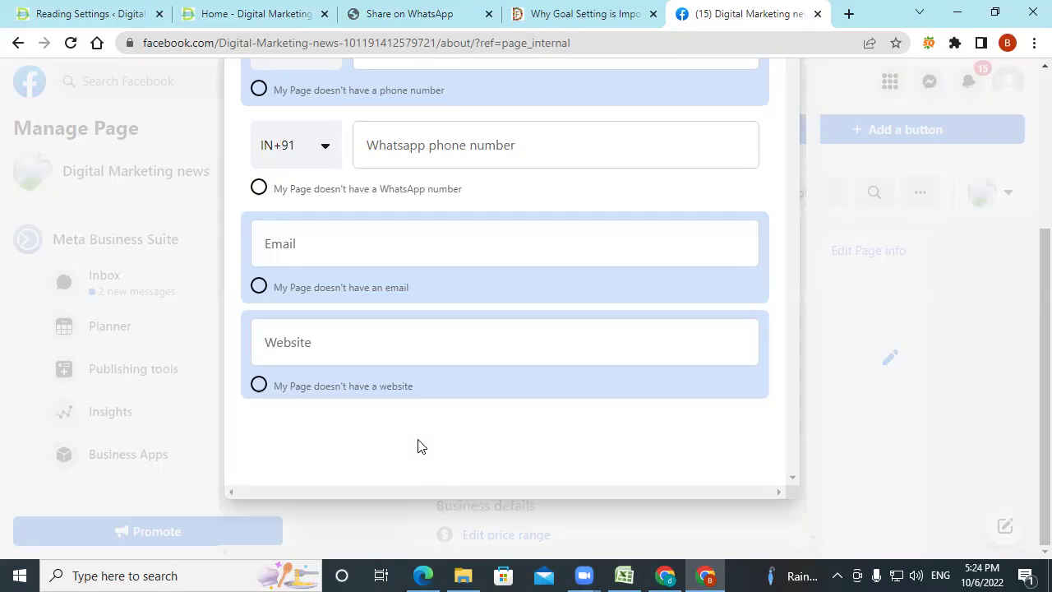
{"action": "scroll", "coordinate": [418, 447], "scroll_direction": "up", "scroll_amount": 3}
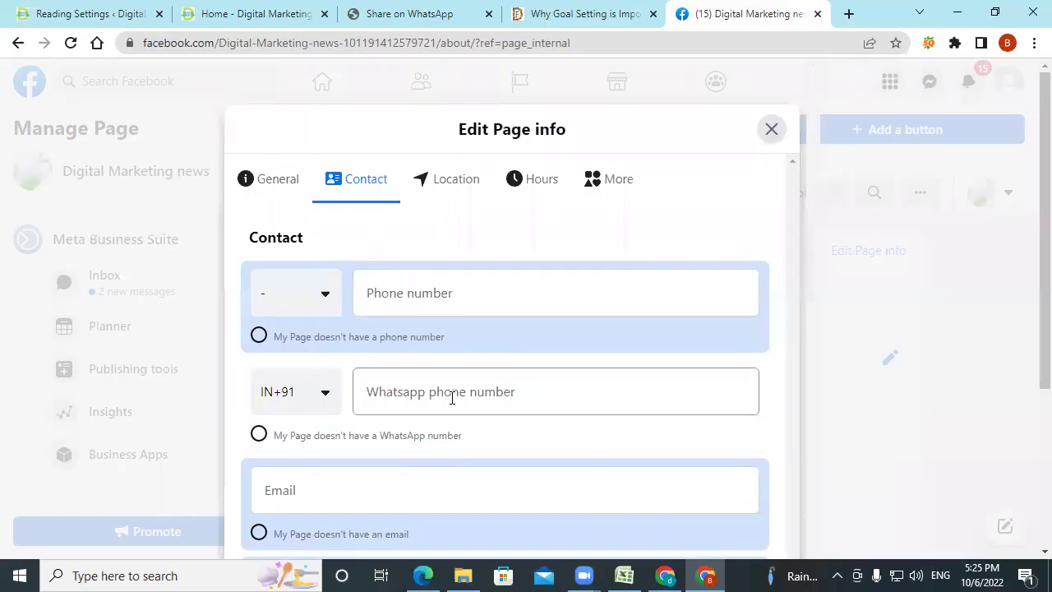
{"action": "scroll", "coordinate": [452, 398], "scroll_direction": "down", "scroll_amount": 3}
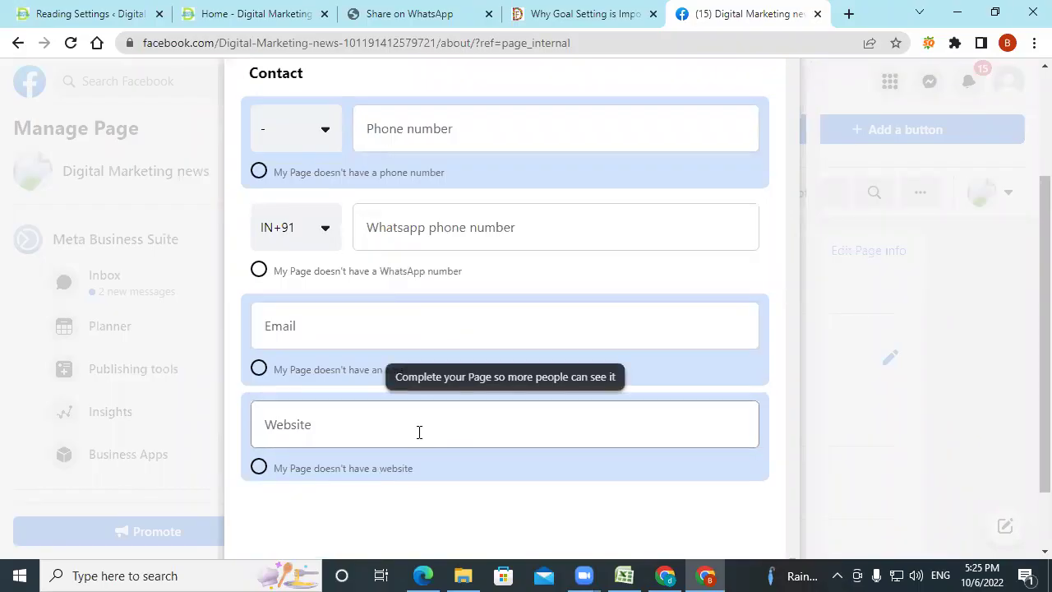
{"action": "scroll", "coordinate": [499, 390], "scroll_direction": "up", "scroll_amount": 3}
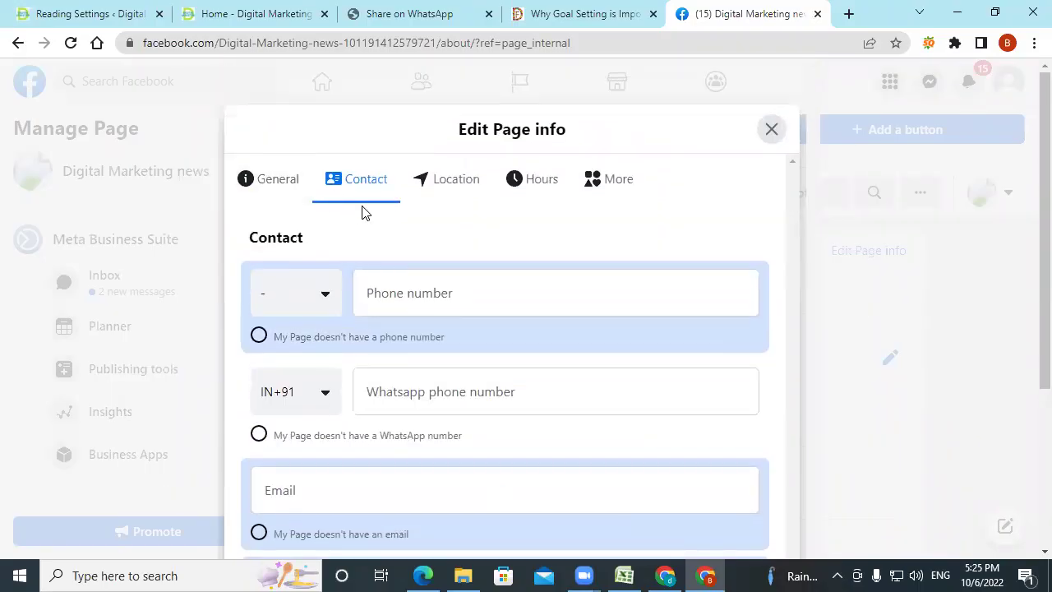
{"action": "left_click", "coordinate": [458, 188]}
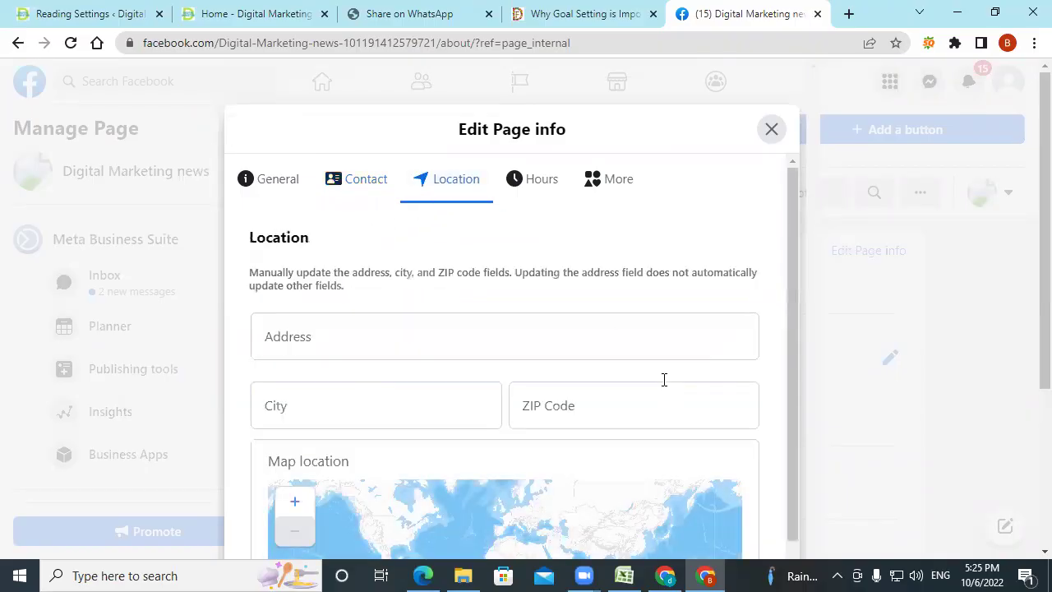
Look over the Location tab and expand Additional Location Details.
{"action": "scroll", "coordinate": [665, 383], "scroll_direction": "down", "scroll_amount": 2}
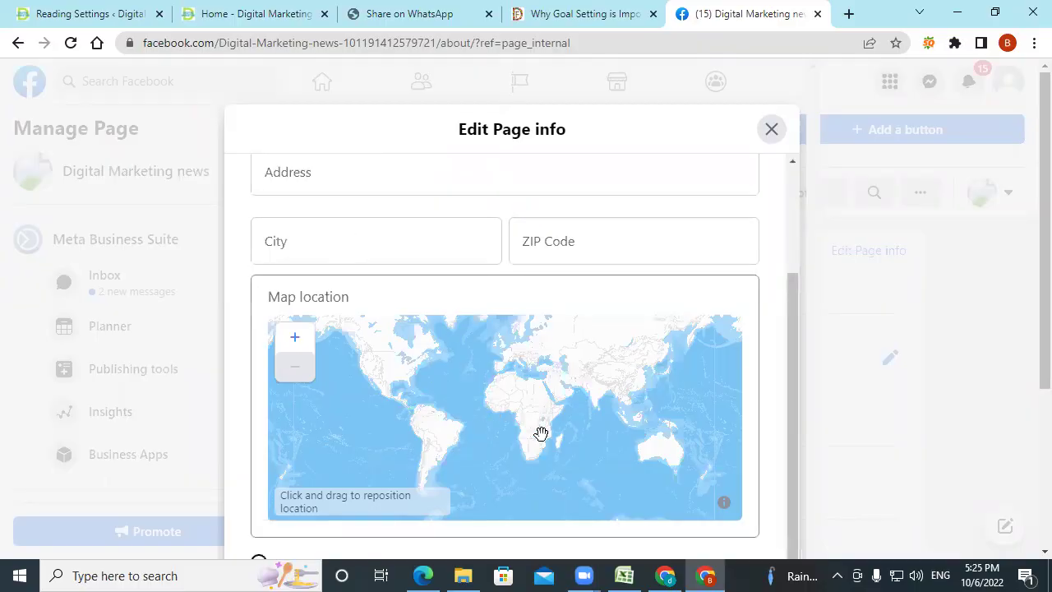
{"action": "scroll", "coordinate": [568, 394], "scroll_direction": "up", "scroll_amount": 3}
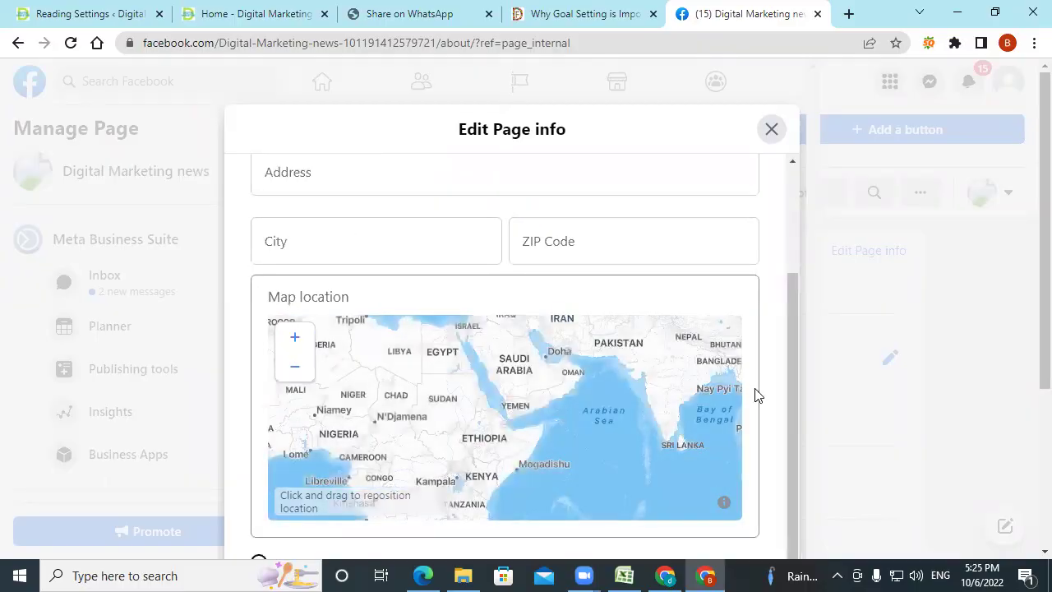
{"action": "scroll", "coordinate": [787, 338], "scroll_direction": "up", "scroll_amount": 2}
{"action": "scroll", "coordinate": [787, 339], "scroll_direction": "down", "scroll_amount": 3}
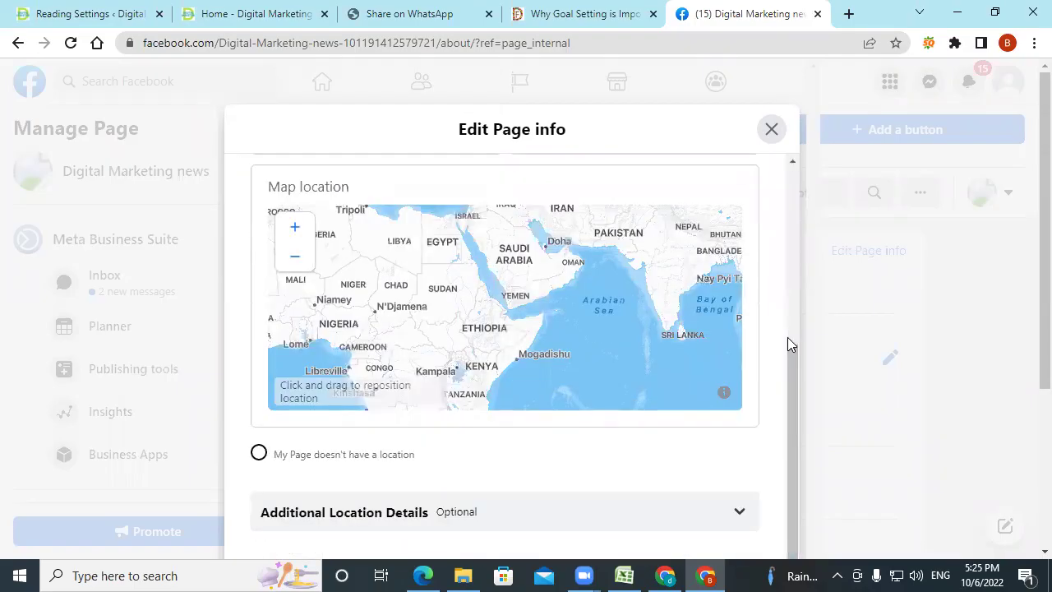
{"action": "scroll", "coordinate": [453, 490], "scroll_direction": "down", "scroll_amount": 1}
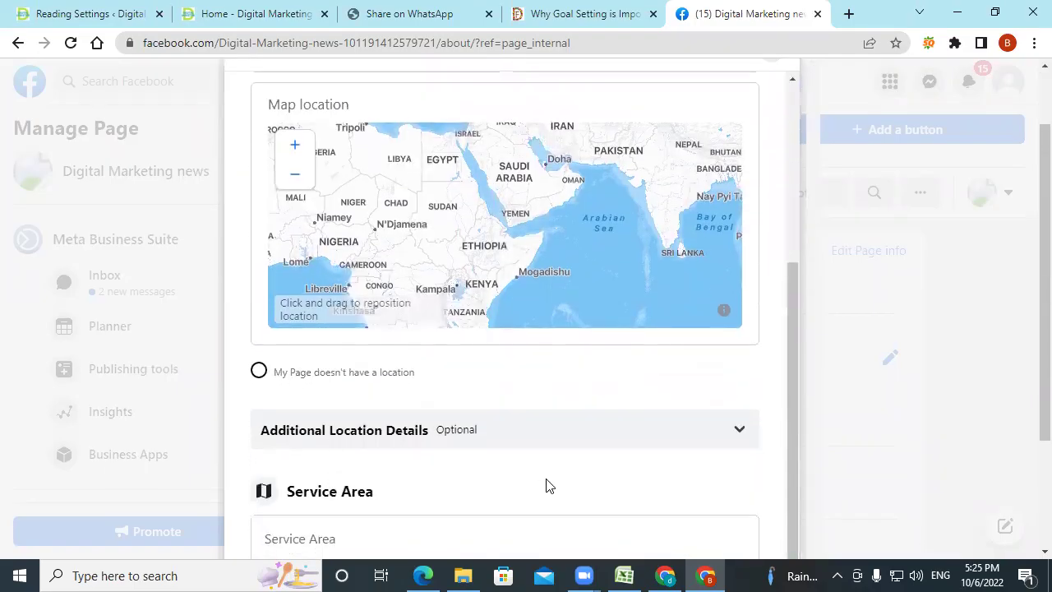
{"action": "scroll", "coordinate": [546, 486], "scroll_direction": "down", "scroll_amount": 2}
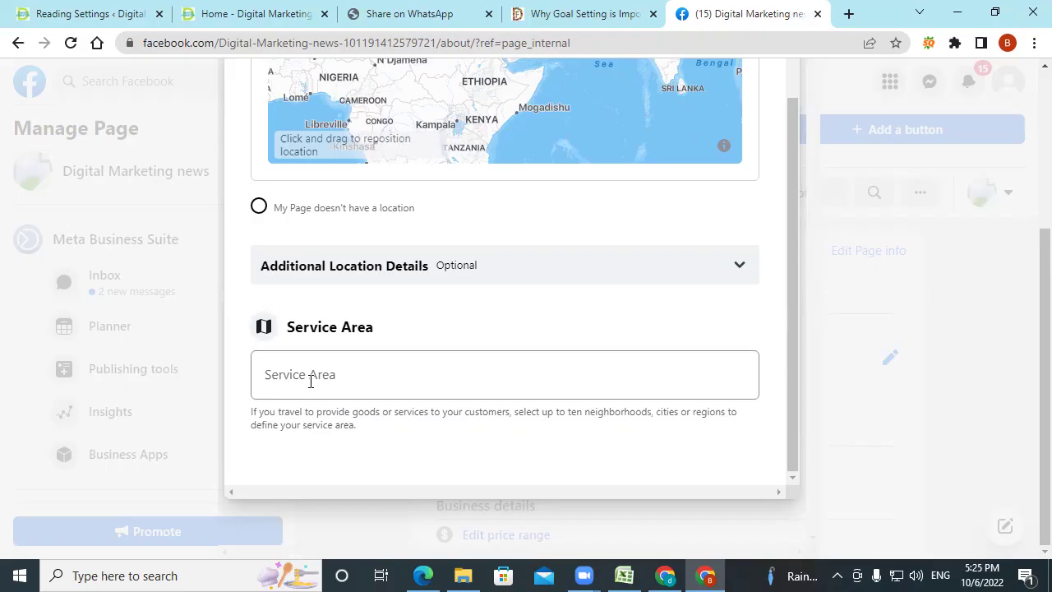
{"action": "left_click", "coordinate": [601, 279]}
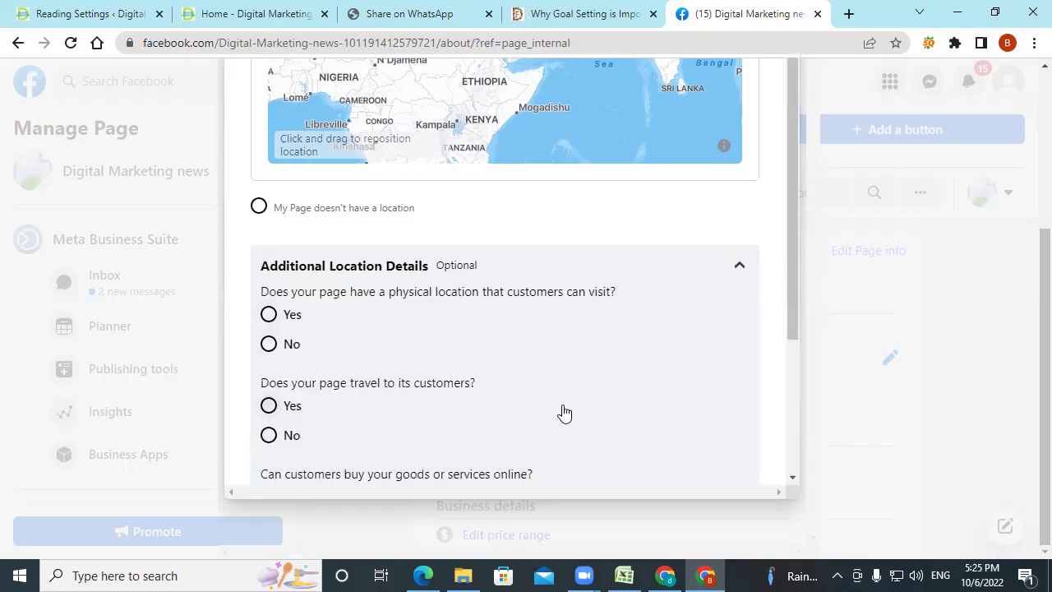
Review the additional location questions, then switch to the Hours settings.
{"action": "scroll", "coordinate": [564, 413], "scroll_direction": "down", "scroll_amount": 1}
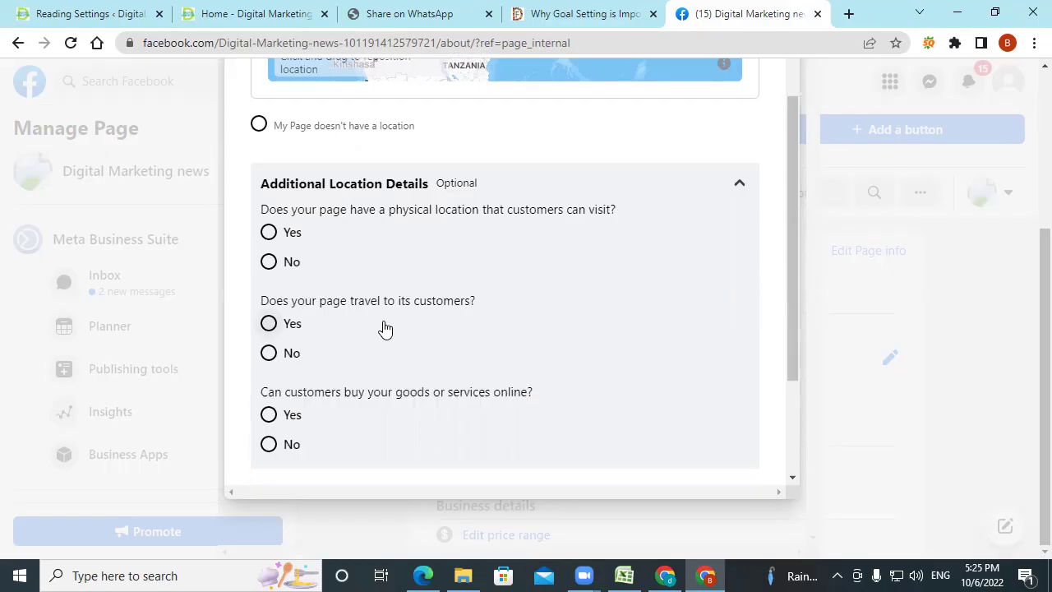
{"action": "scroll", "coordinate": [385, 330], "scroll_direction": "down", "scroll_amount": 2}
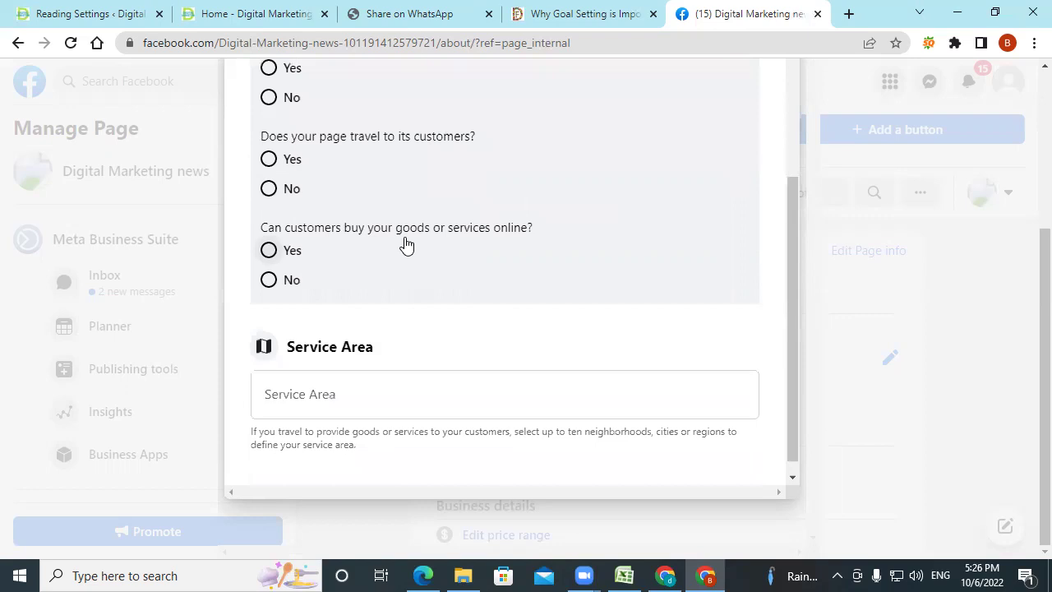
{"action": "scroll", "coordinate": [483, 285], "scroll_direction": "up", "scroll_amount": 4}
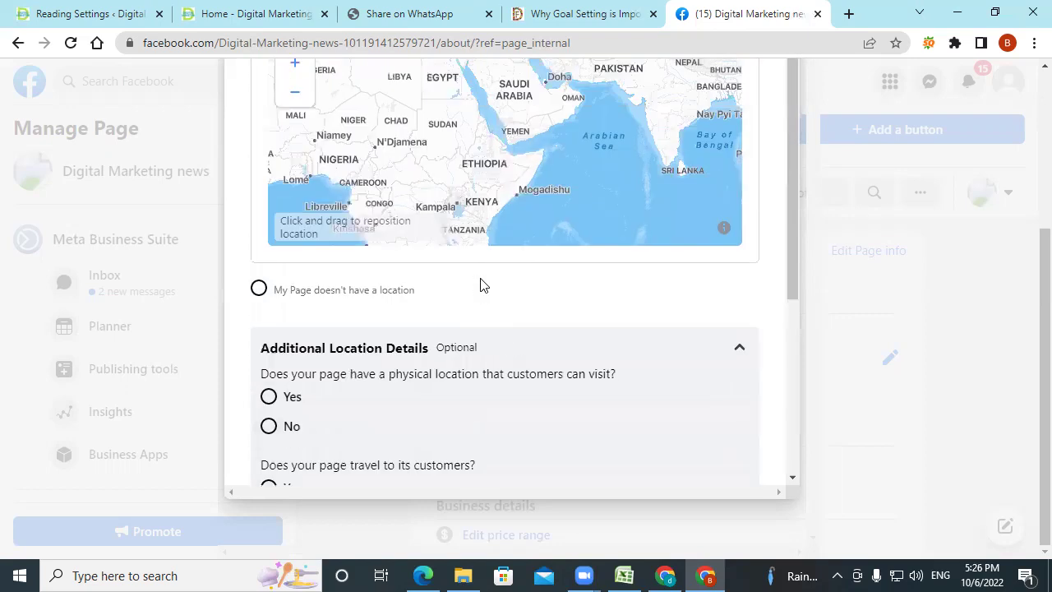
{"action": "scroll", "coordinate": [483, 284], "scroll_direction": "up", "scroll_amount": 5}
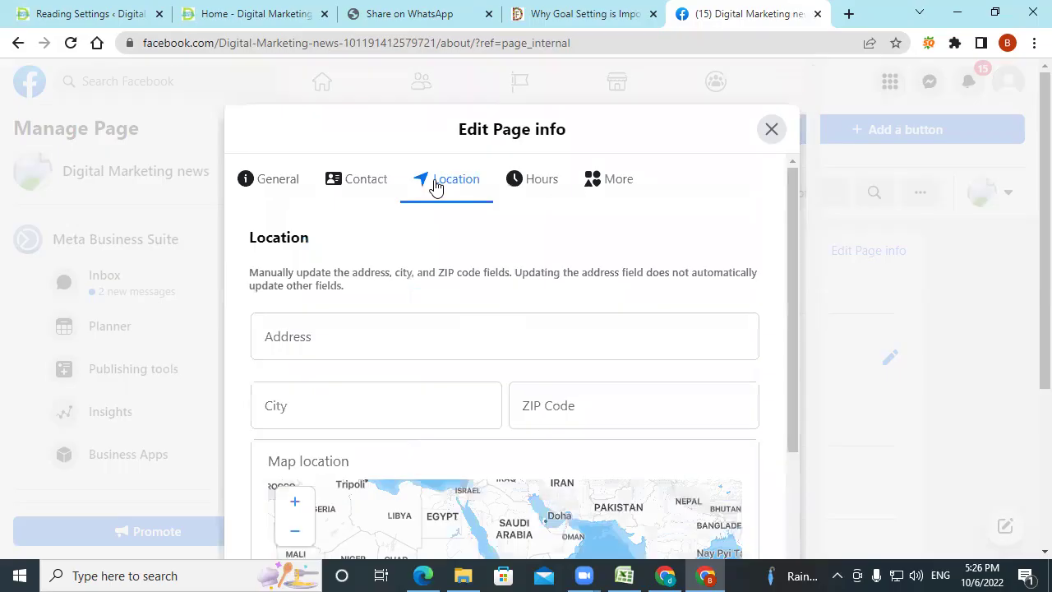
{"action": "left_click", "coordinate": [546, 187]}
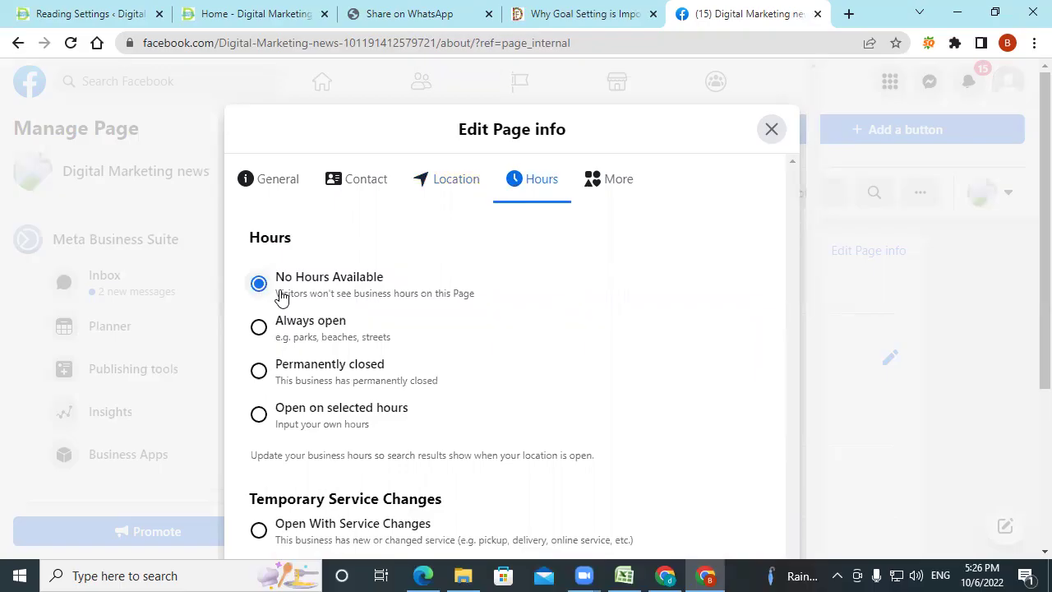
{"action": "scroll", "coordinate": [289, 345], "scroll_direction": "down", "scroll_amount": 1}
{"action": "left_click", "coordinate": [260, 332]}
{"action": "scroll", "coordinate": [427, 312], "scroll_direction": "down", "scroll_amount": 2}
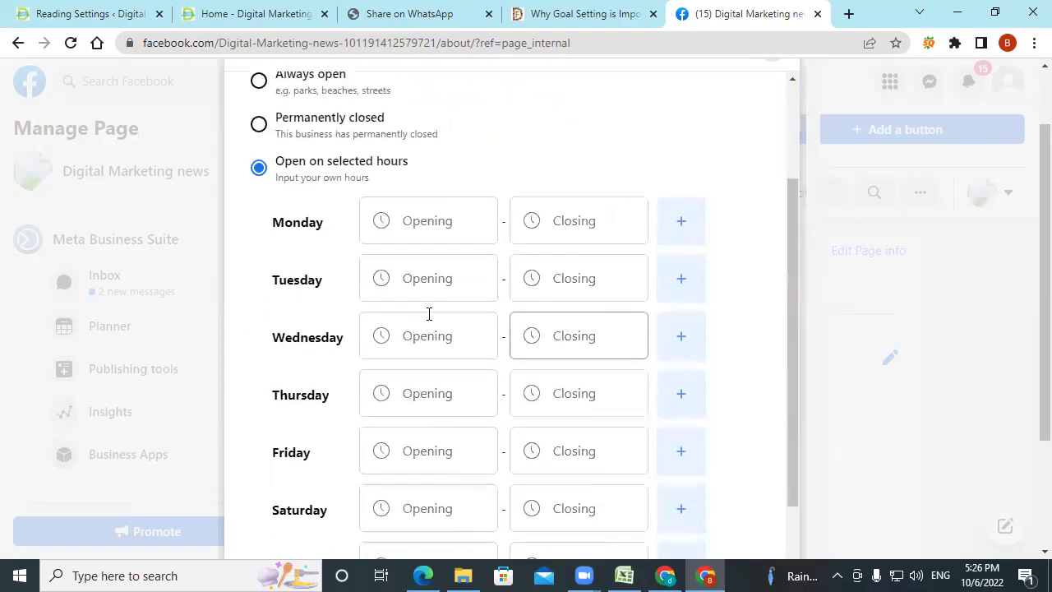
{"action": "scroll", "coordinate": [306, 444], "scroll_direction": "down", "scroll_amount": 3}
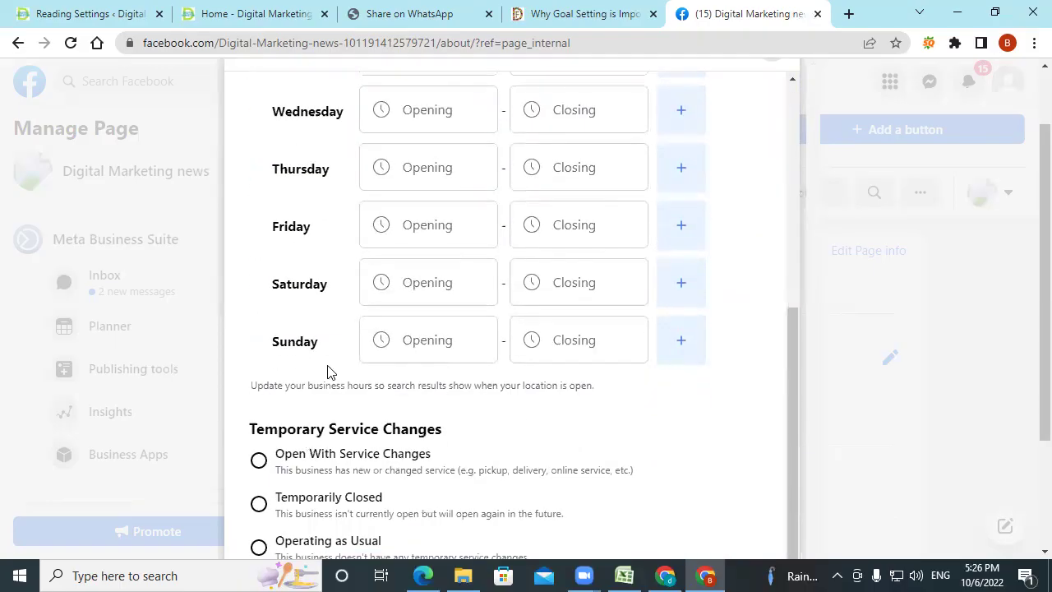
{"action": "scroll", "coordinate": [394, 345], "scroll_direction": "up", "scroll_amount": 2}
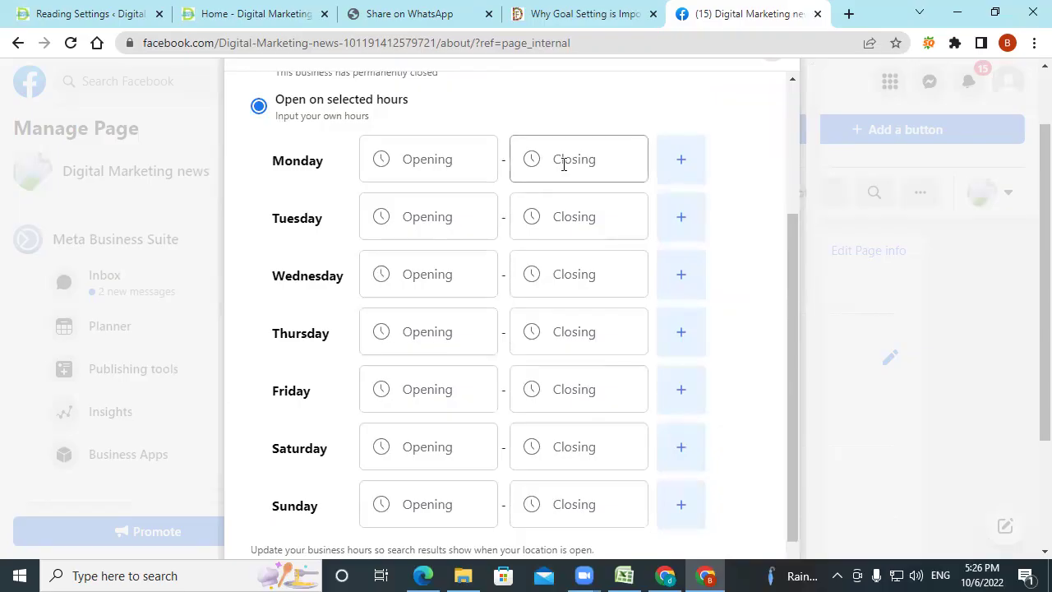
{"action": "left_click", "coordinate": [455, 167]}
{"action": "left_click", "coordinate": [580, 169]}
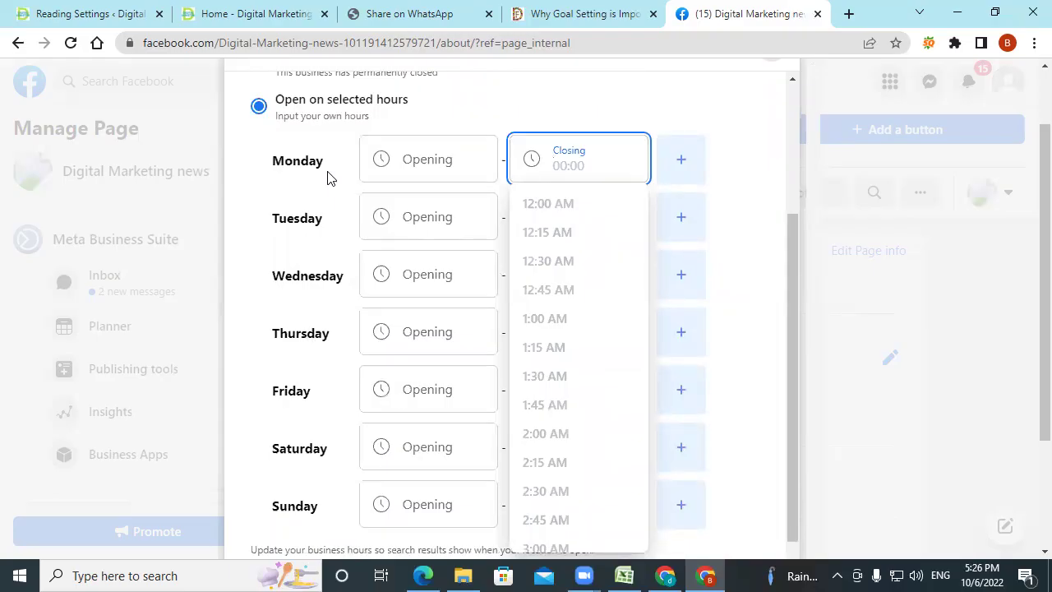
{"action": "left_click", "coordinate": [691, 161]}
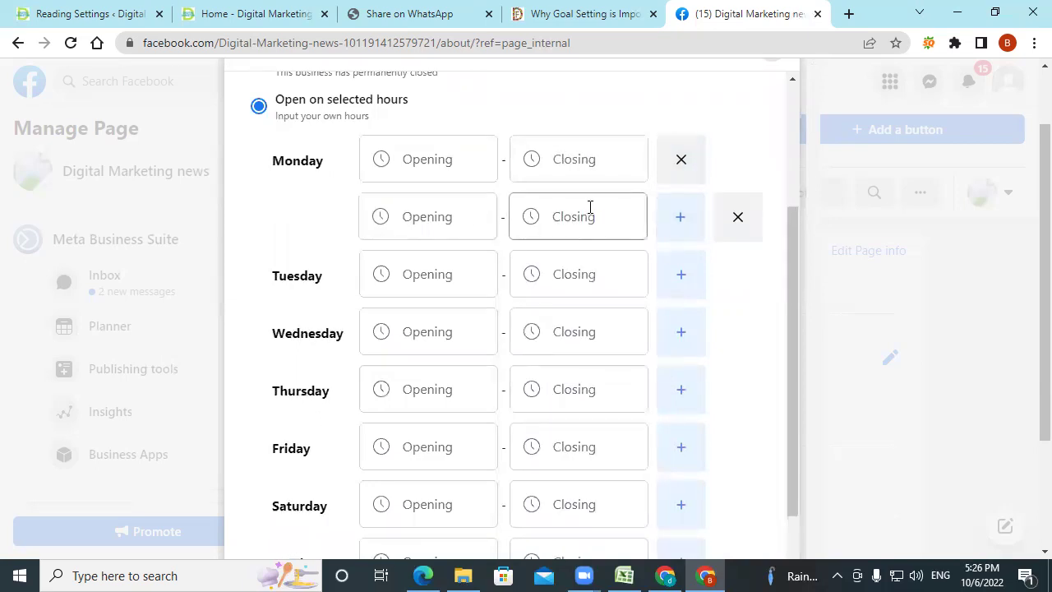
{"action": "left_click", "coordinate": [742, 230]}
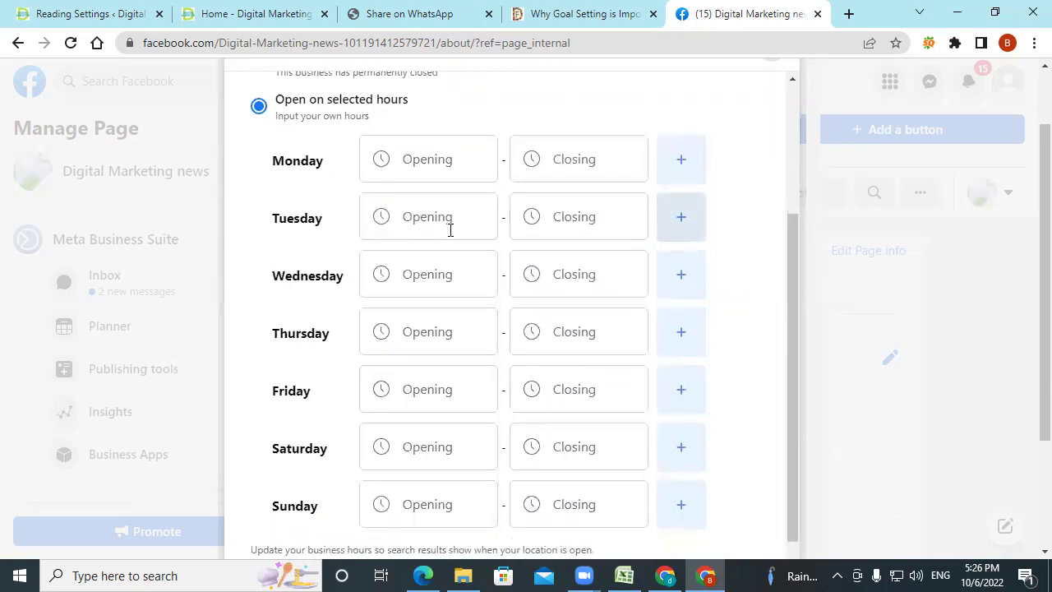
{"action": "scroll", "coordinate": [336, 409], "scroll_direction": "down", "scroll_amount": 1}
{"action": "scroll", "coordinate": [336, 410], "scroll_direction": "down", "scroll_amount": 1}
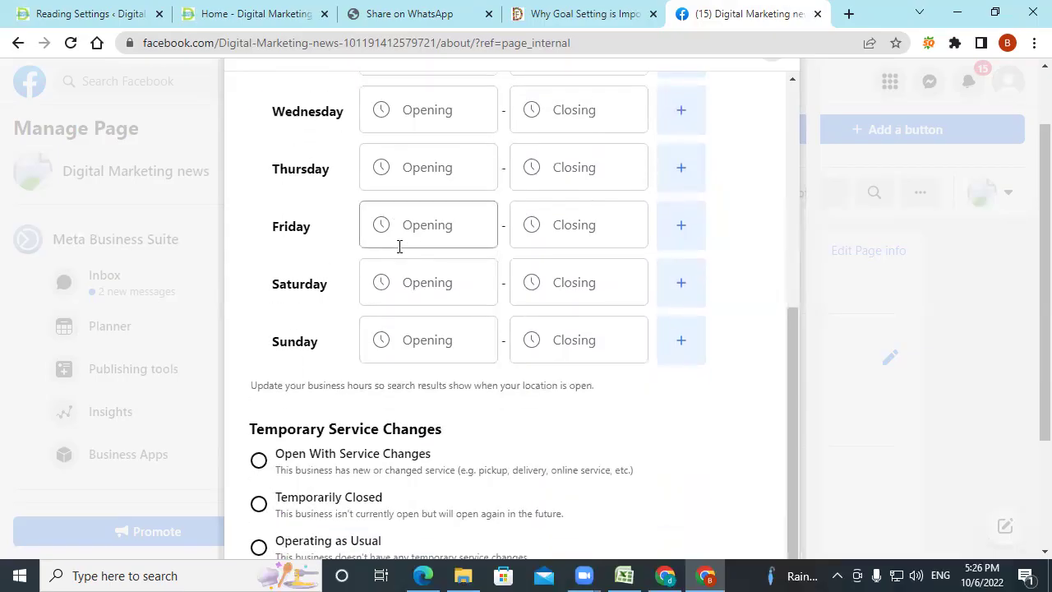
{"action": "scroll", "coordinate": [400, 244], "scroll_direction": "up", "scroll_amount": 4}
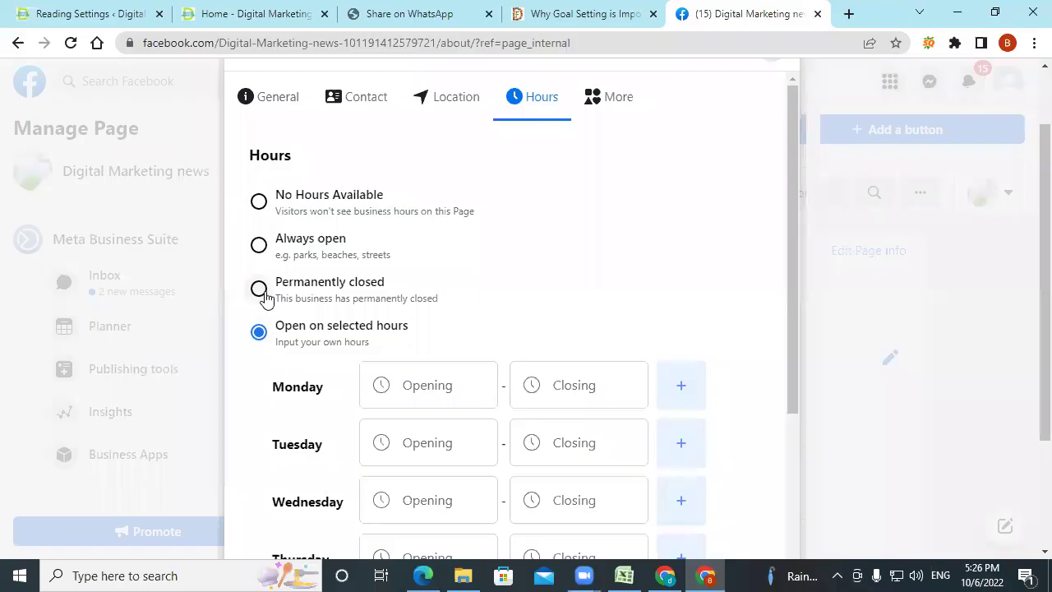
{"action": "left_click", "coordinate": [260, 200]}
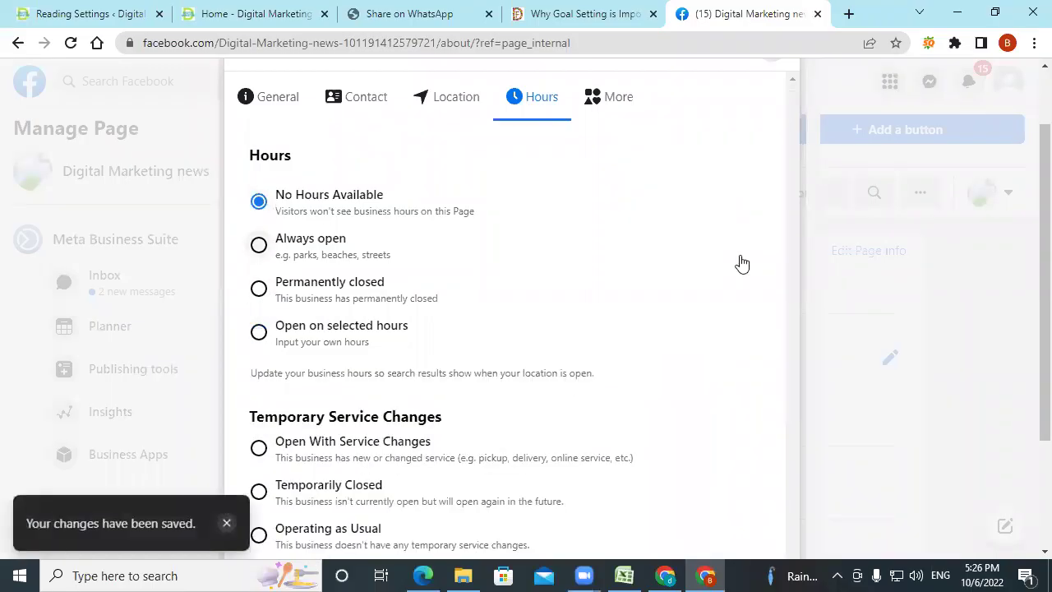
{"action": "scroll", "coordinate": [740, 261], "scroll_direction": "down", "scroll_amount": 2}
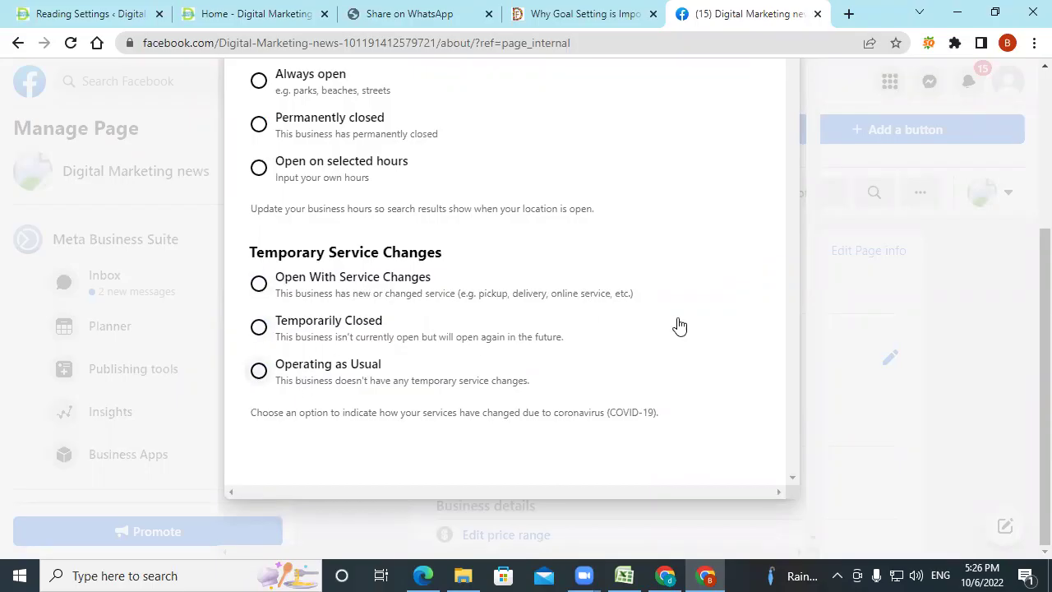
{"action": "scroll", "coordinate": [721, 304], "scroll_direction": "up", "scroll_amount": 3}
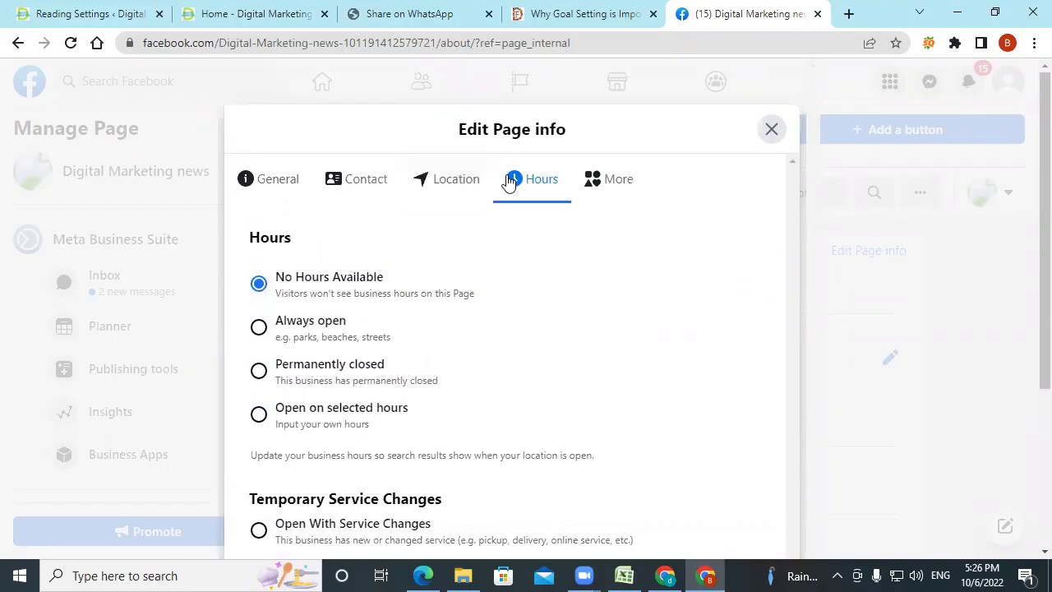
{"action": "left_click", "coordinate": [620, 194]}
Click into the empty Privacy Policy and Impressum fields in the More section.
{"action": "left_click", "coordinate": [338, 296]}
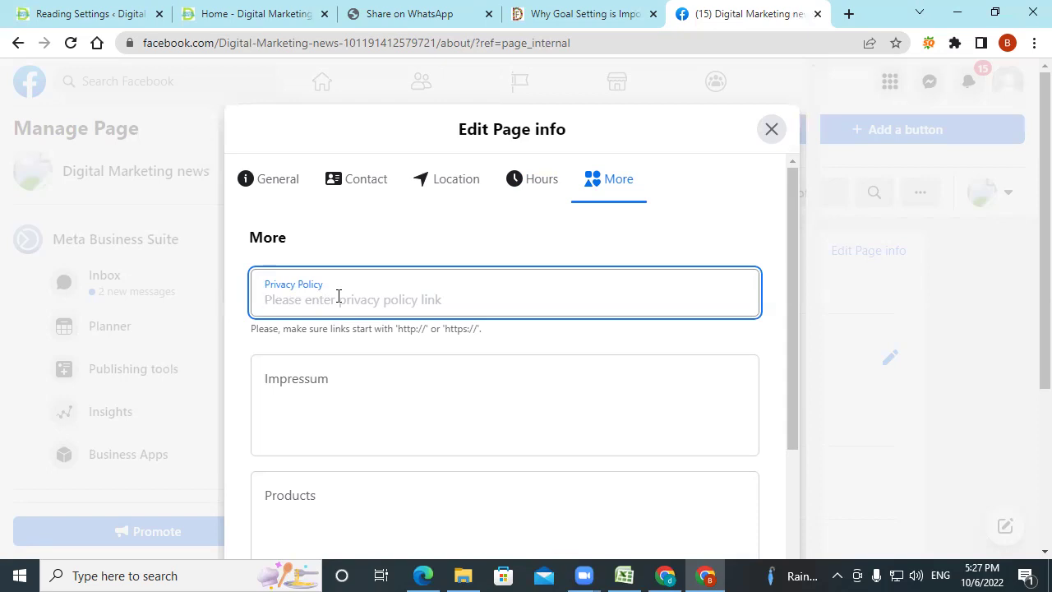
{"action": "left_click", "coordinate": [328, 406]}
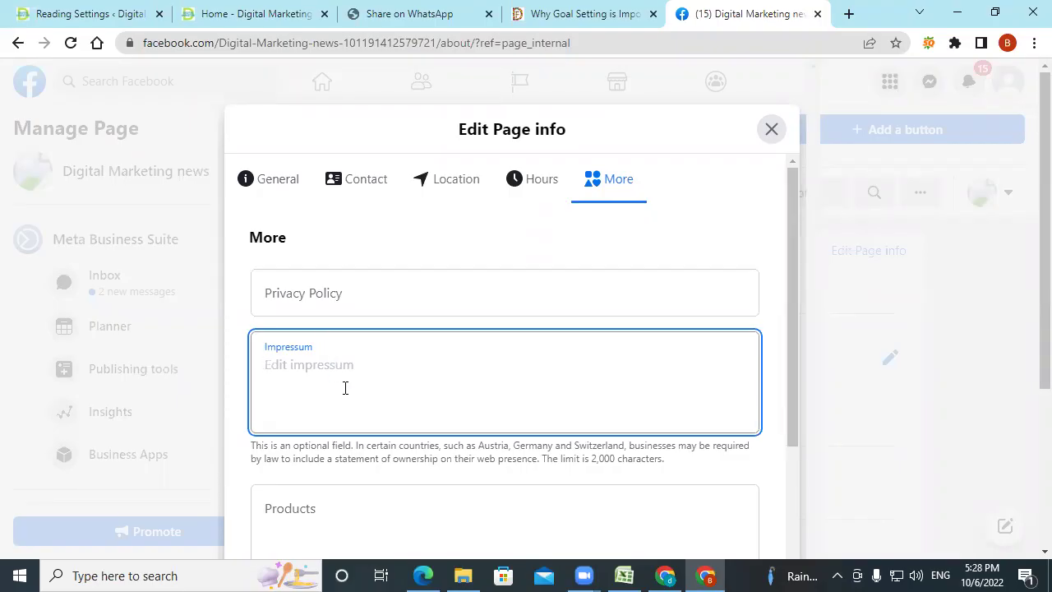
{"action": "scroll", "coordinate": [346, 388], "scroll_direction": "down", "scroll_amount": 7}
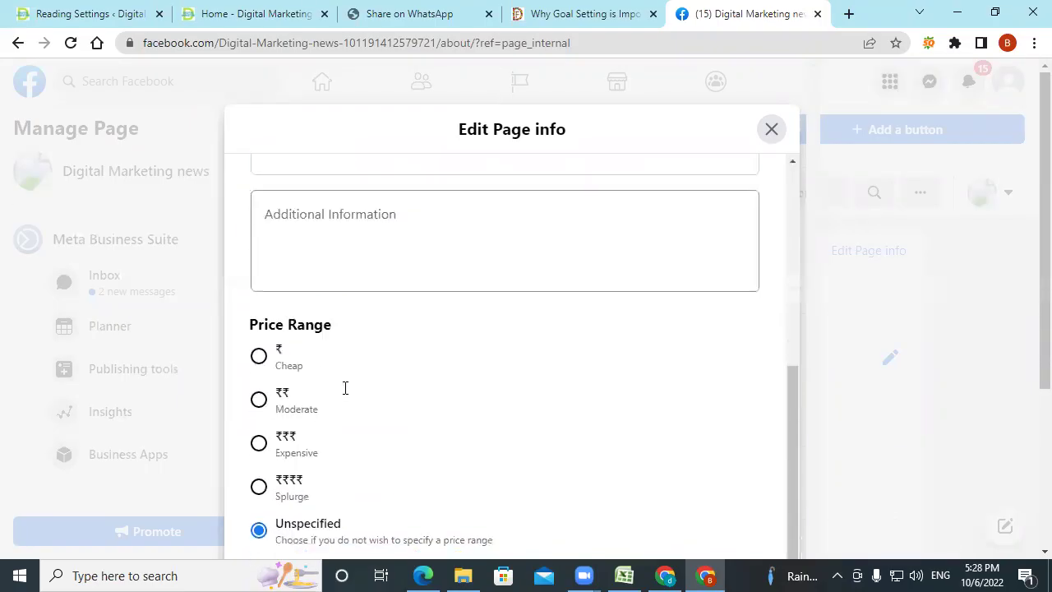
{"action": "scroll", "coordinate": [343, 387], "scroll_direction": "up", "scroll_amount": 2}
{"action": "scroll", "coordinate": [345, 395], "scroll_direction": "up", "scroll_amount": 2}
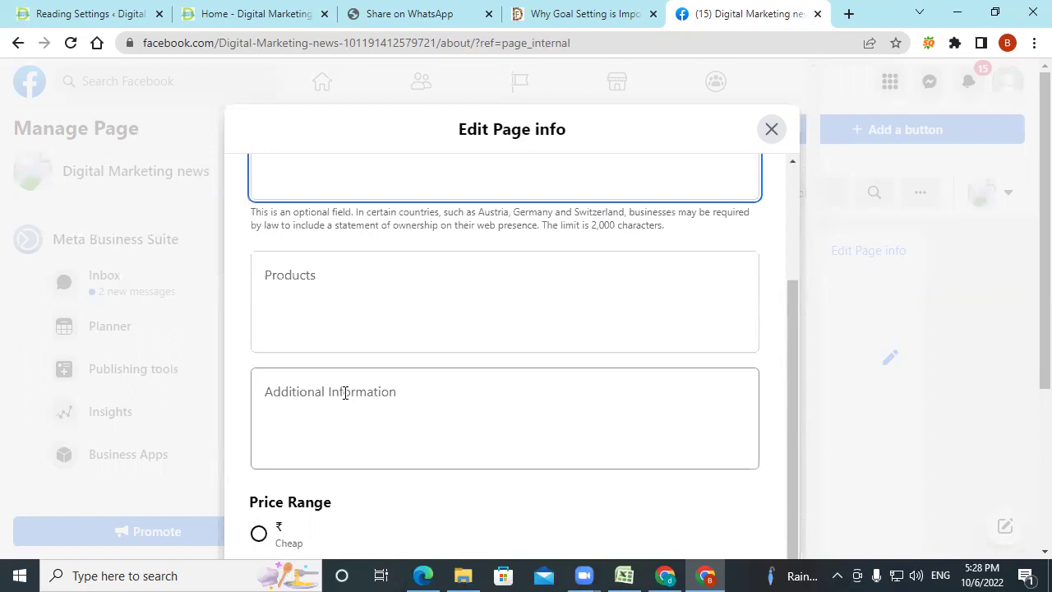
{"action": "left_click", "coordinate": [345, 393]}
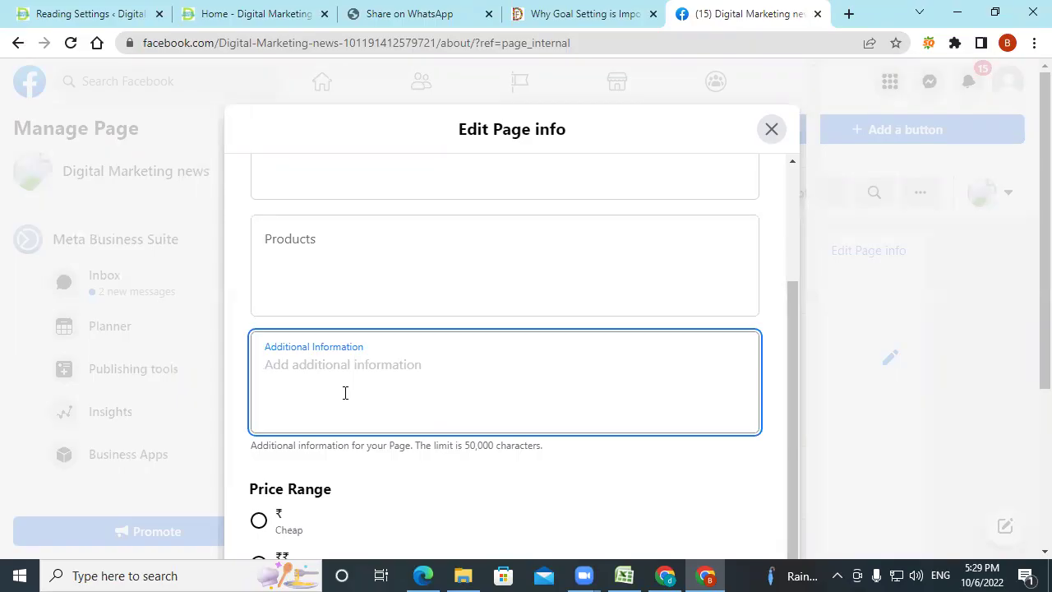
{"action": "scroll", "coordinate": [345, 393], "scroll_direction": "up", "scroll_amount": 1}
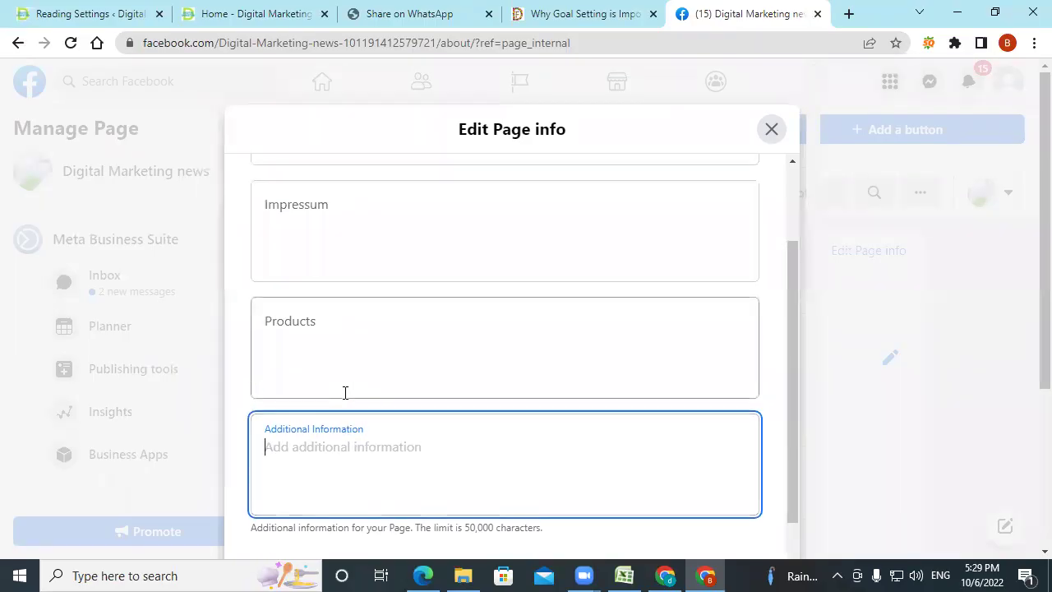
{"action": "scroll", "coordinate": [345, 393], "scroll_direction": "up", "scroll_amount": 2}
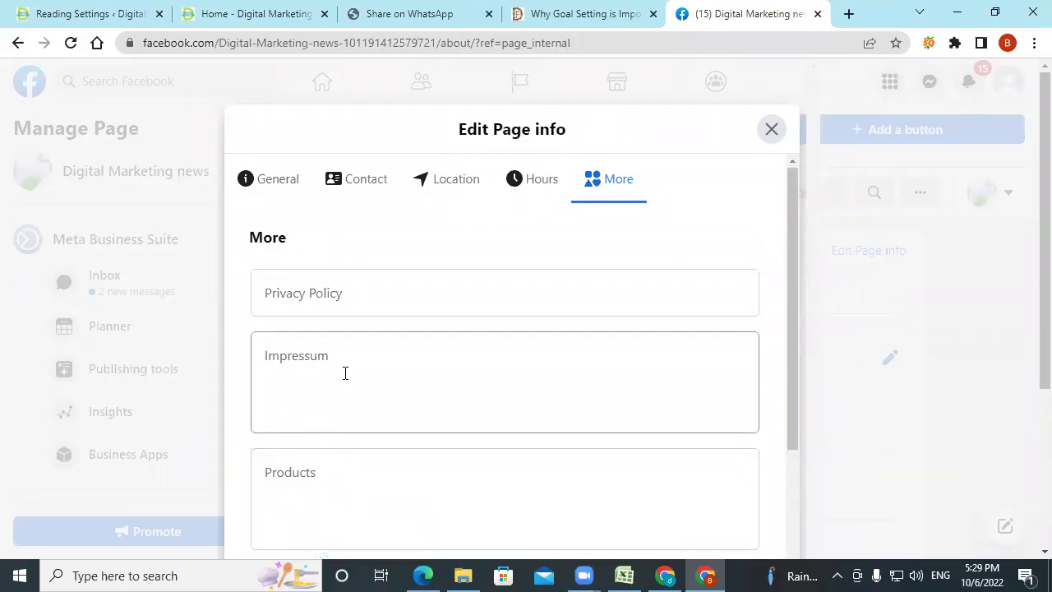
{"action": "left_click", "coordinate": [341, 366]}
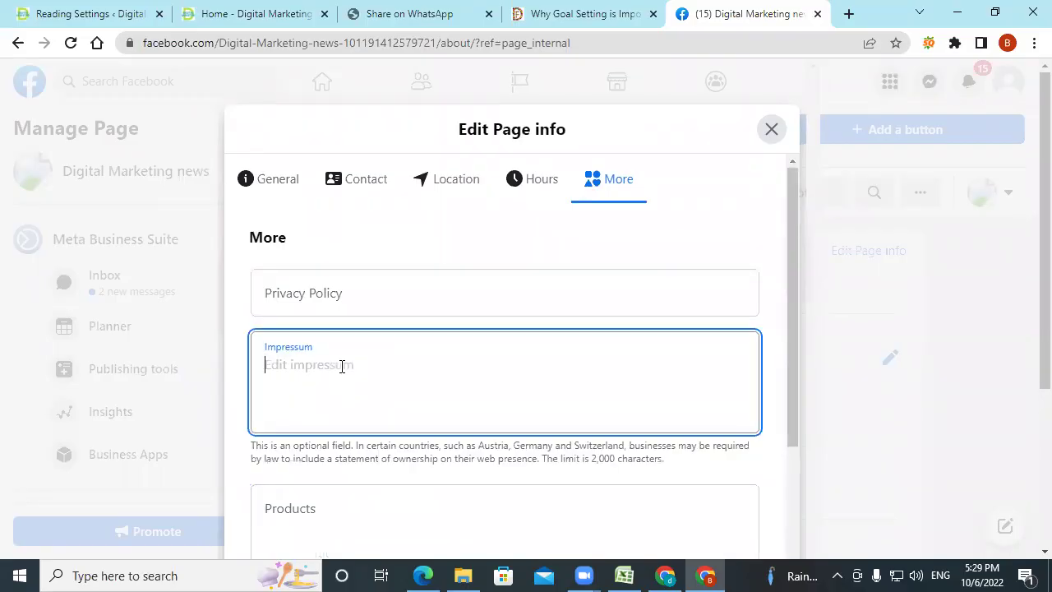
{"action": "scroll", "coordinate": [341, 366], "scroll_direction": "down", "scroll_amount": 3}
{"action": "left_click", "coordinate": [342, 367]}
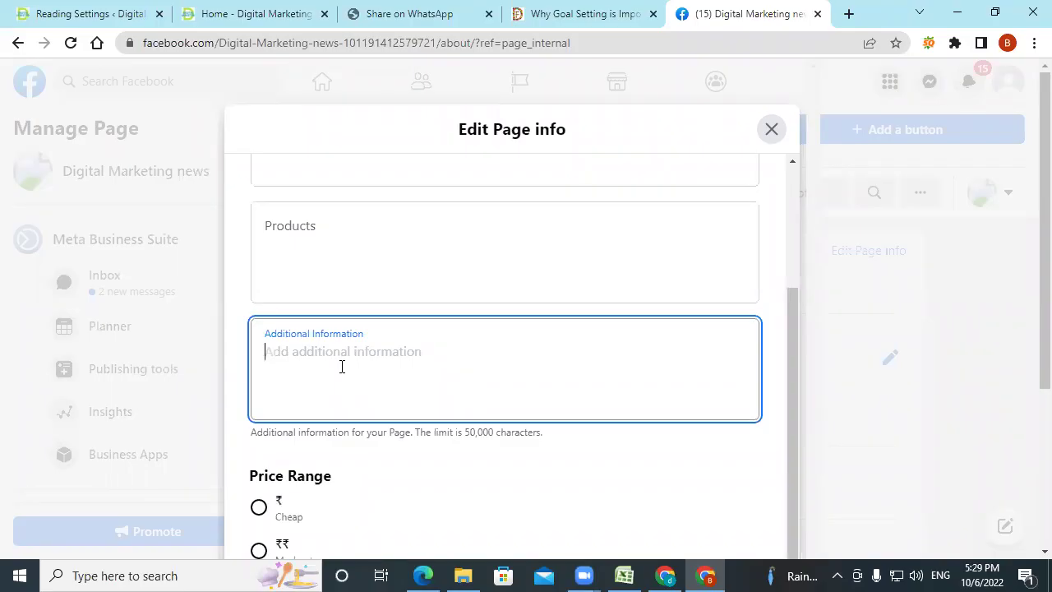
{"action": "left_click", "coordinate": [335, 257]}
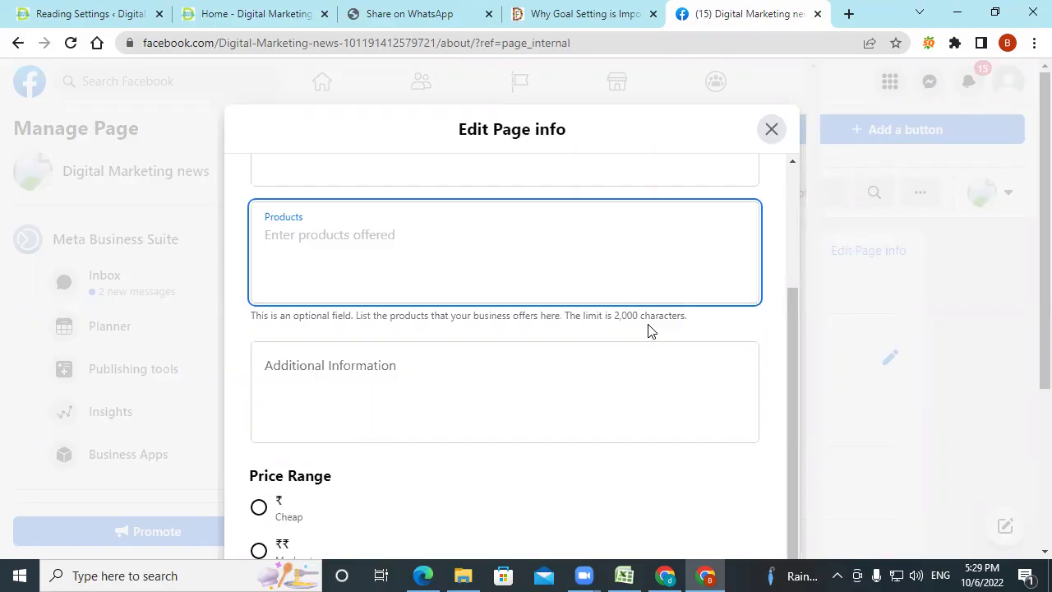
{"action": "scroll", "coordinate": [648, 330], "scroll_direction": "down", "scroll_amount": 3}
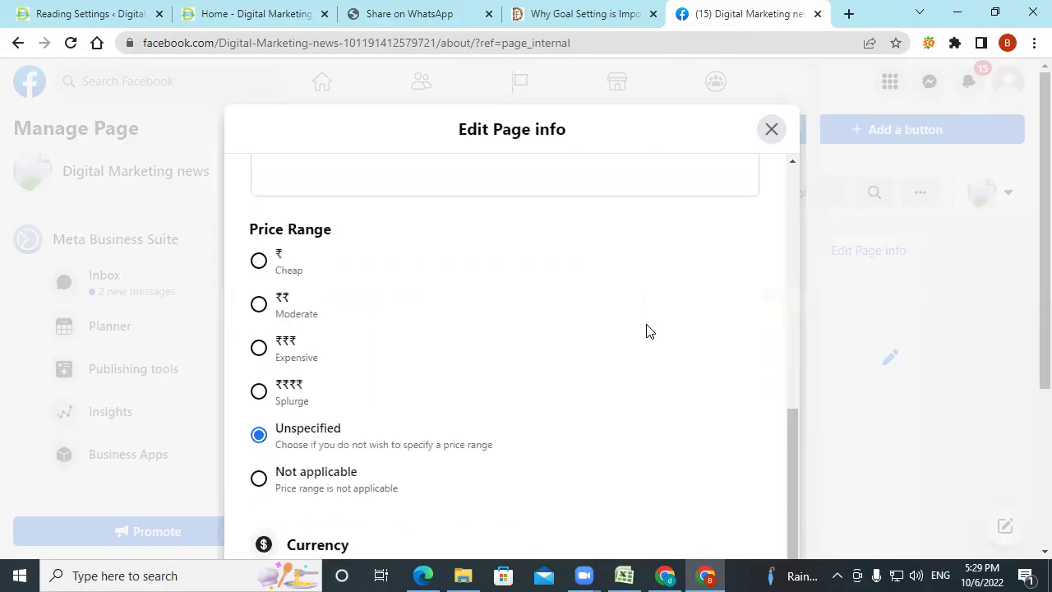
{"action": "scroll", "coordinate": [642, 329], "scroll_direction": "down", "scroll_amount": 1}
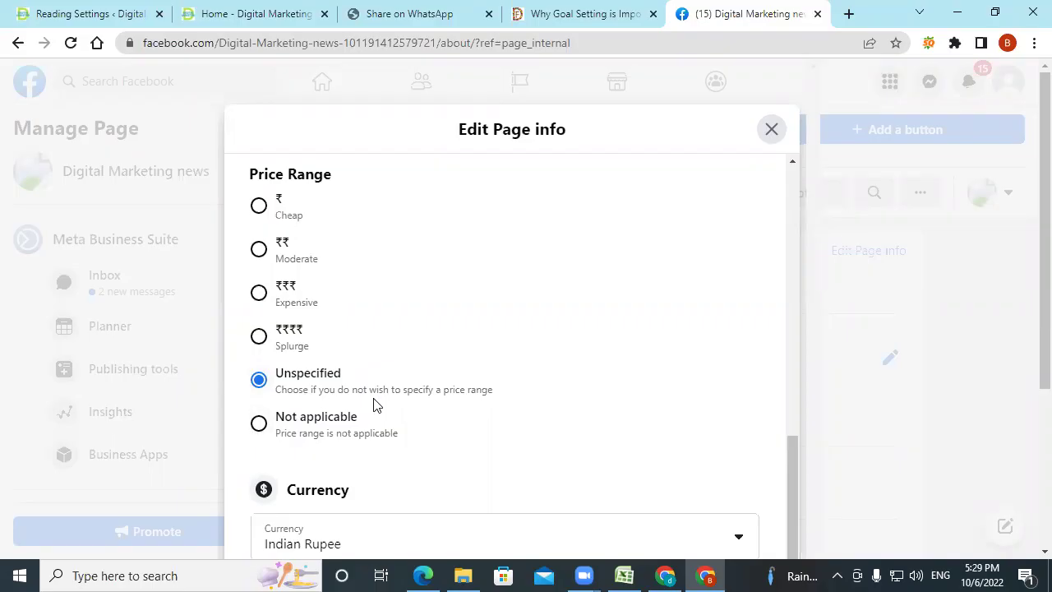
{"action": "scroll", "coordinate": [373, 403], "scroll_direction": "down", "scroll_amount": 3}
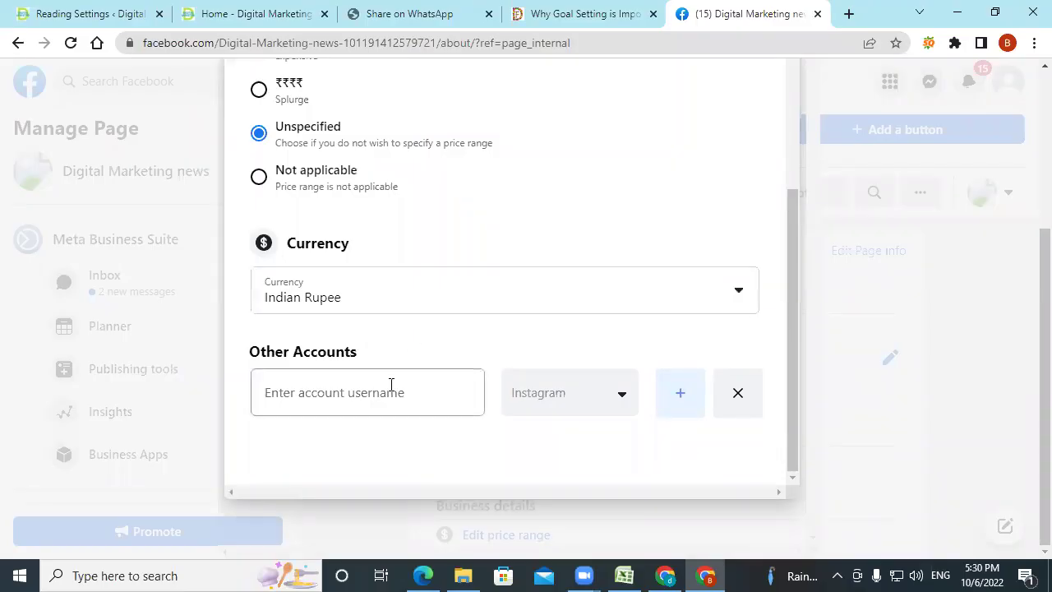
Keep Instagram as the platform for the Other Accounts entry.
{"action": "left_click", "coordinate": [621, 398]}
{"action": "scroll", "coordinate": [683, 460], "scroll_direction": "down", "scroll_amount": 2}
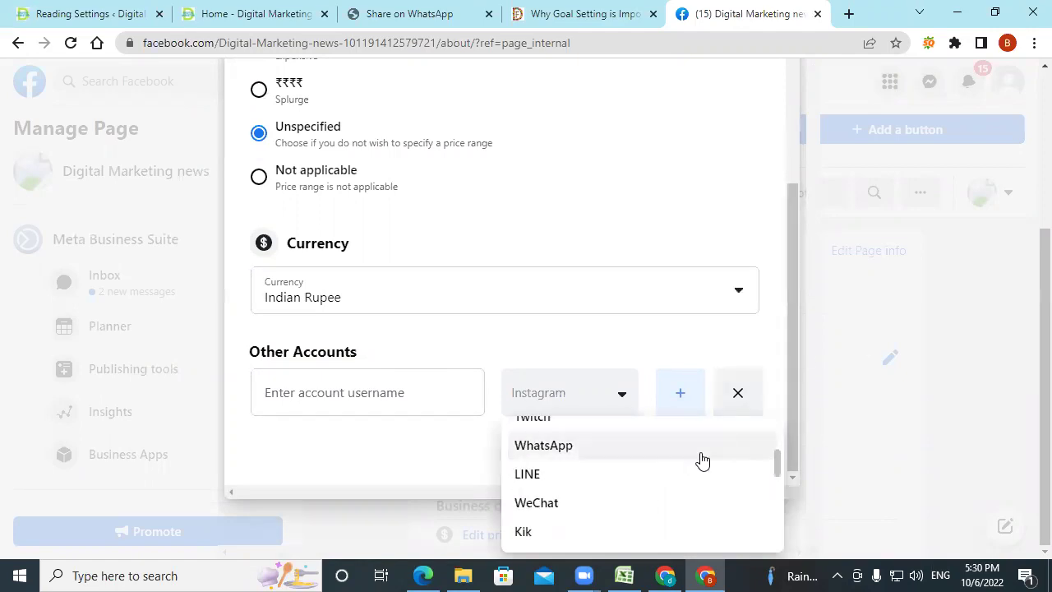
{"action": "scroll", "coordinate": [699, 461], "scroll_direction": "down", "scroll_amount": 5}
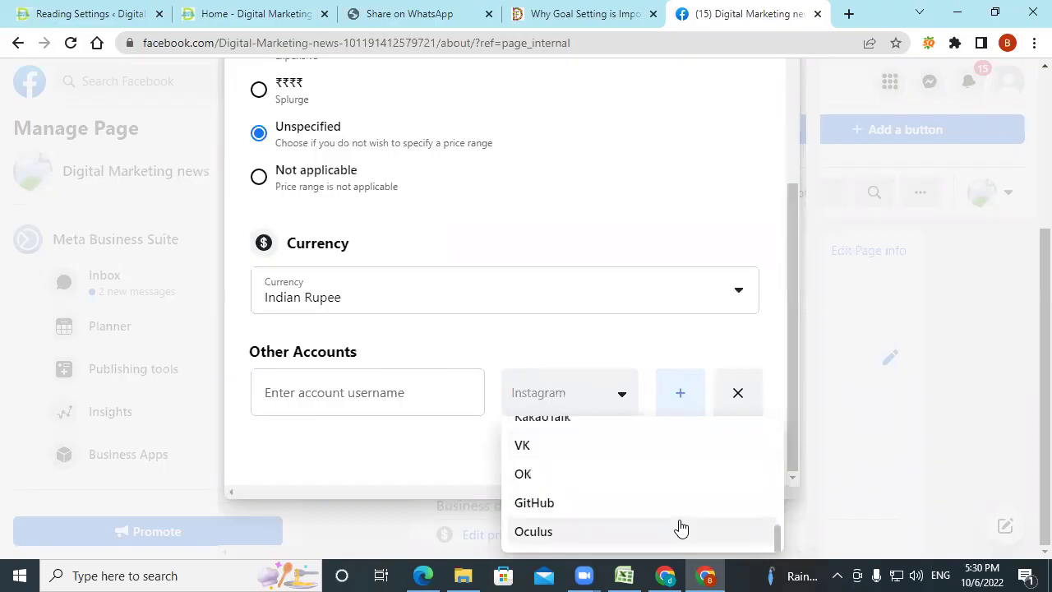
{"action": "scroll", "coordinate": [681, 527], "scroll_direction": "up", "scroll_amount": 5}
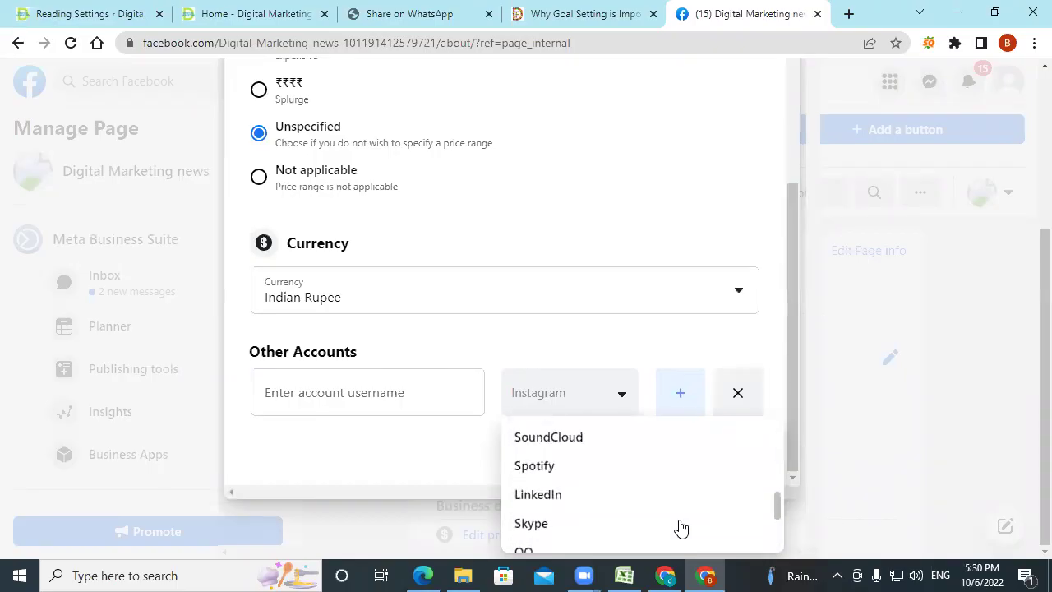
{"action": "scroll", "coordinate": [681, 527], "scroll_direction": "up", "scroll_amount": 5}
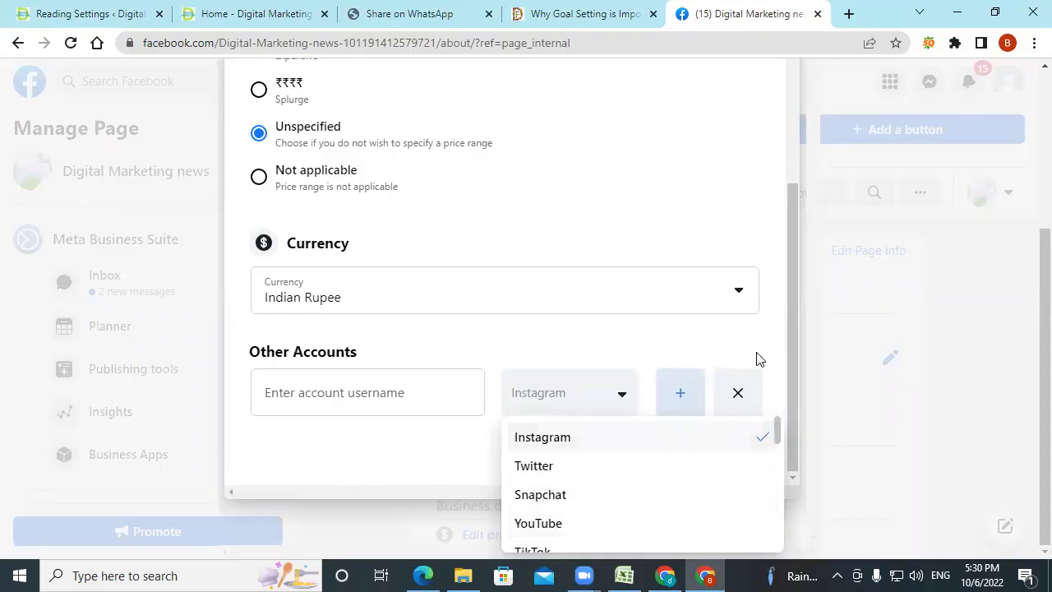
{"action": "left_click", "coordinate": [715, 355]}
Add two extra Other Accounts rows, remove them again, and close Edit Page info.
{"action": "left_click", "coordinate": [674, 411]}
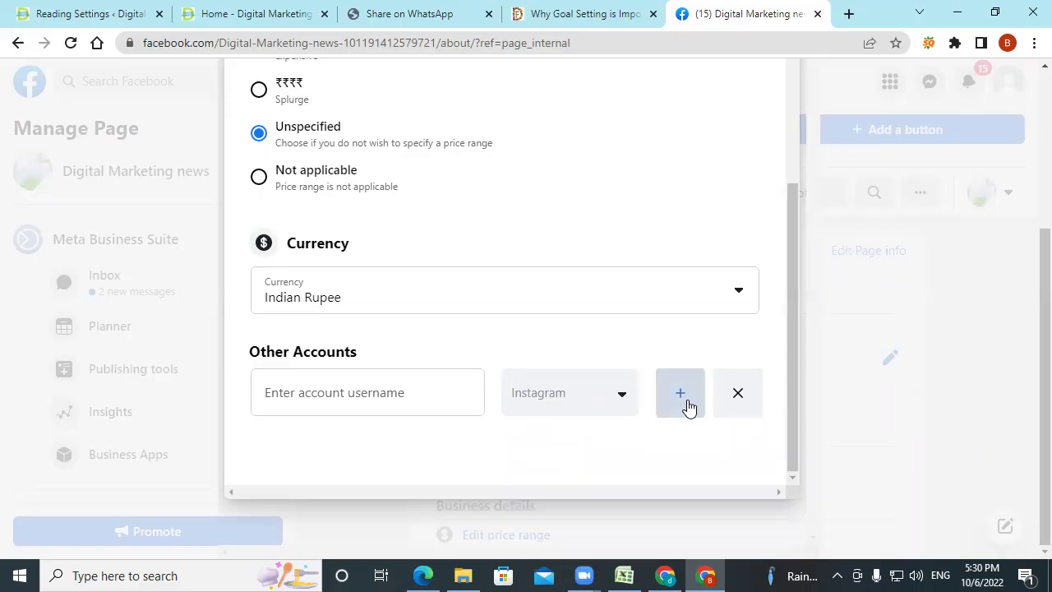
{"action": "scroll", "coordinate": [422, 475], "scroll_direction": "down", "scroll_amount": 1}
{"action": "left_click", "coordinate": [658, 399]}
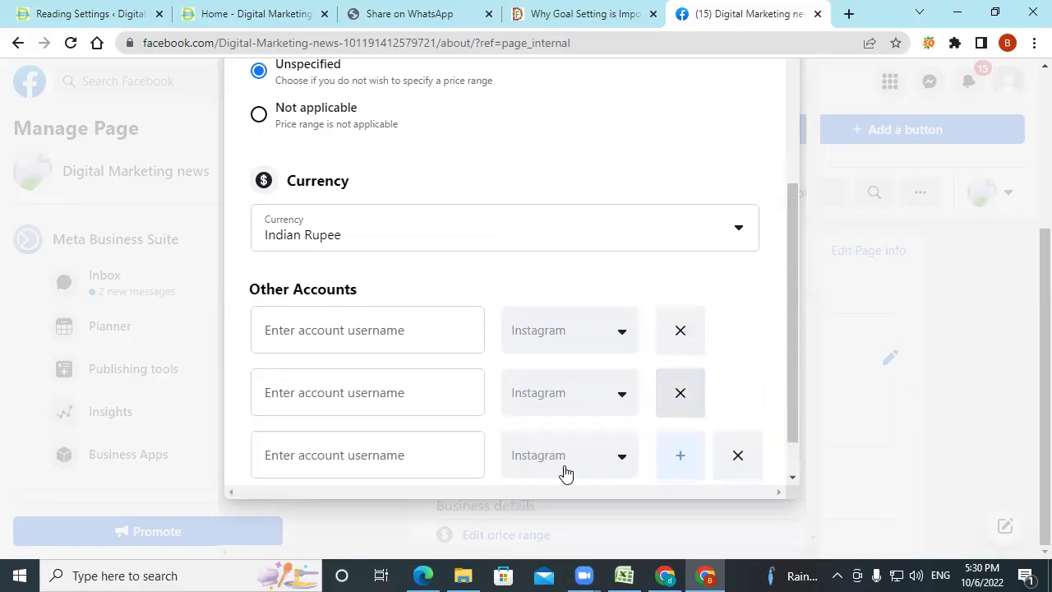
{"action": "scroll", "coordinate": [561, 474], "scroll_direction": "down", "scroll_amount": 1}
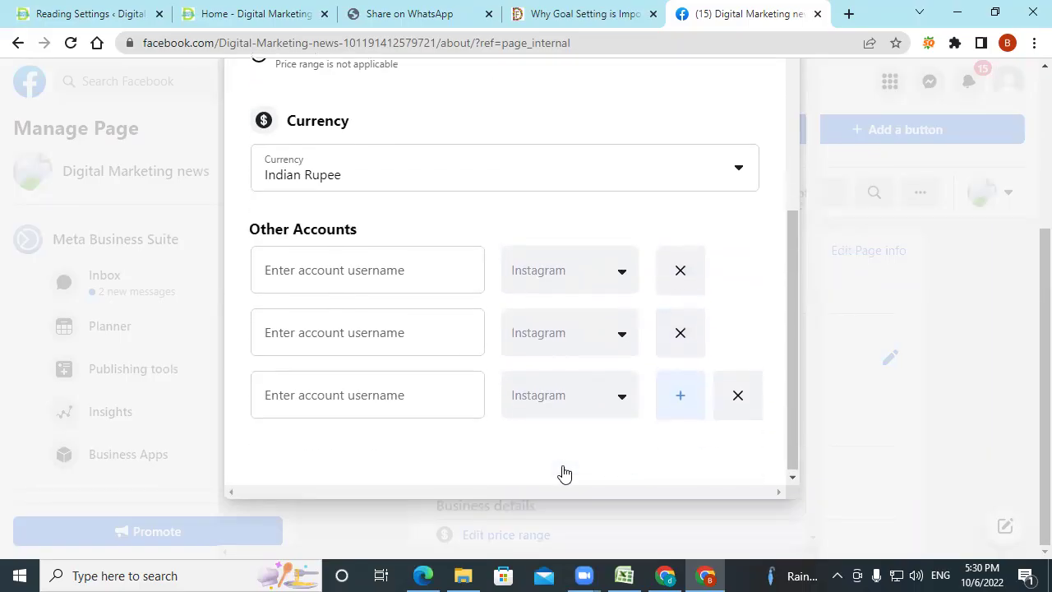
{"action": "left_click", "coordinate": [740, 407]}
{"action": "left_click", "coordinate": [685, 335]}
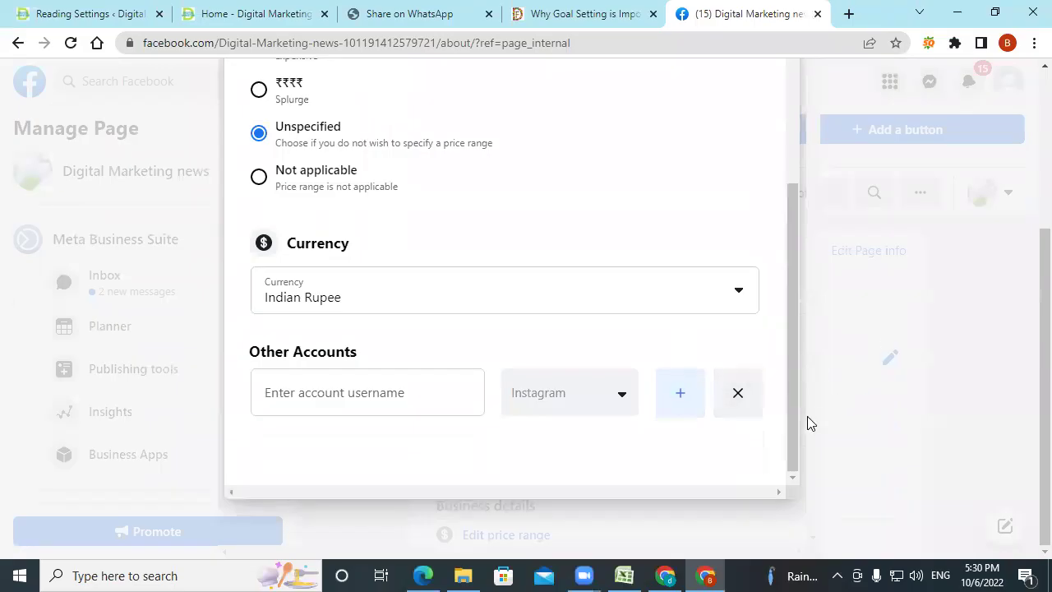
{"action": "scroll", "coordinate": [718, 332], "scroll_direction": "up", "scroll_amount": 6}
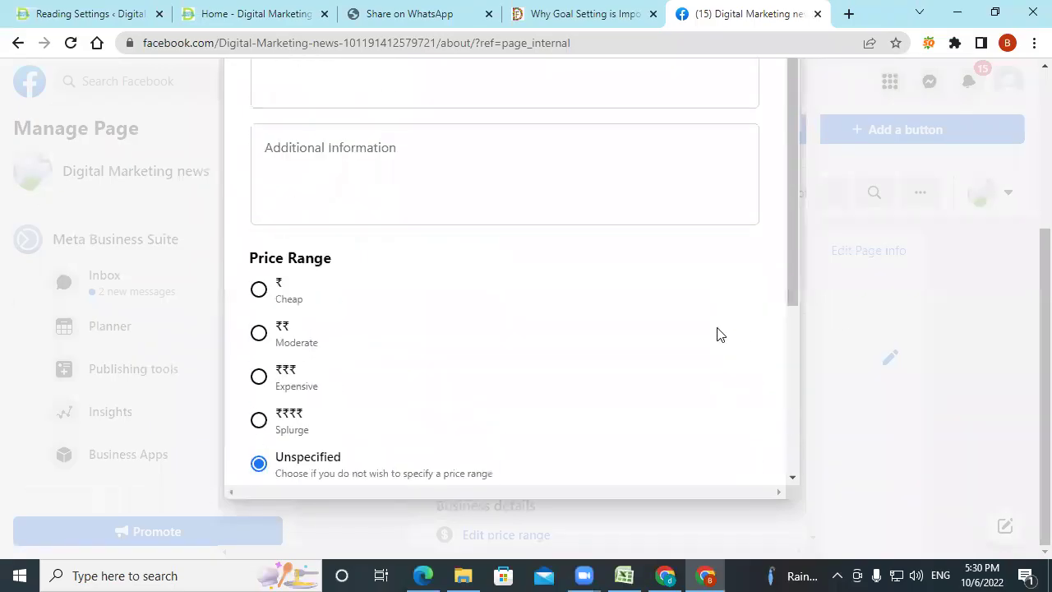
{"action": "scroll", "coordinate": [740, 246], "scroll_direction": "up", "scroll_amount": 3}
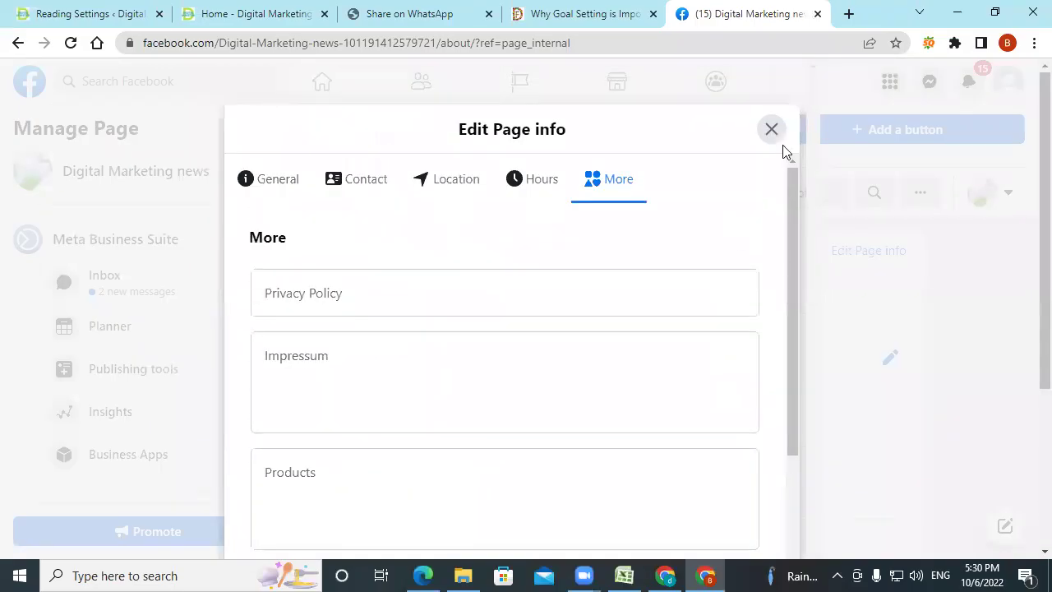
{"action": "left_click", "coordinate": [772, 130]}
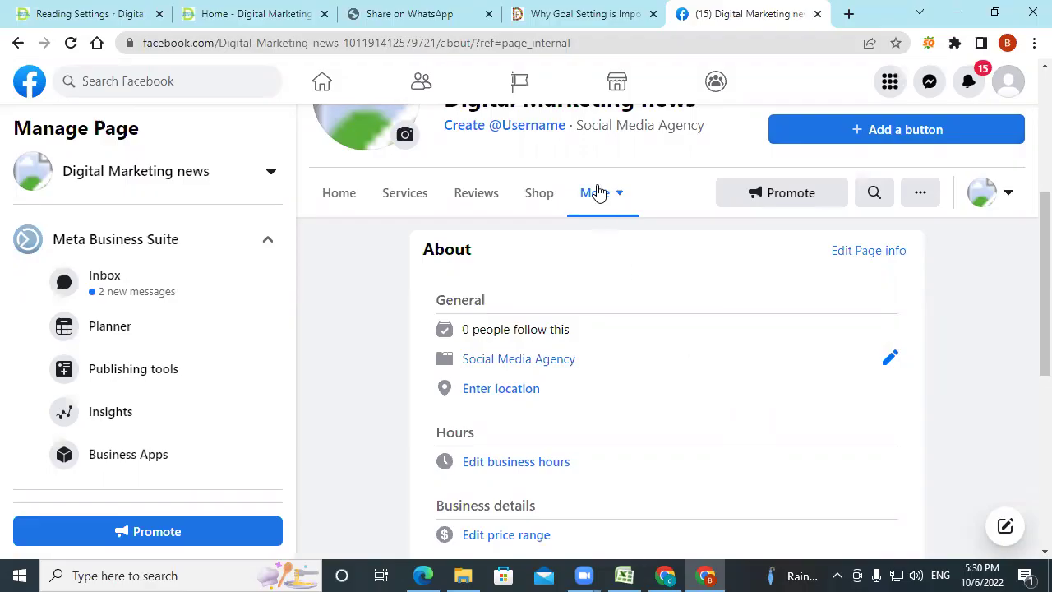
{"action": "scroll", "coordinate": [634, 269], "scroll_direction": "down", "scroll_amount": 3}
{"action": "scroll", "coordinate": [665, 495], "scroll_direction": "up", "scroll_amount": 3}
{"action": "scroll", "coordinate": [775, 416], "scroll_direction": "down", "scroll_amount": 2}
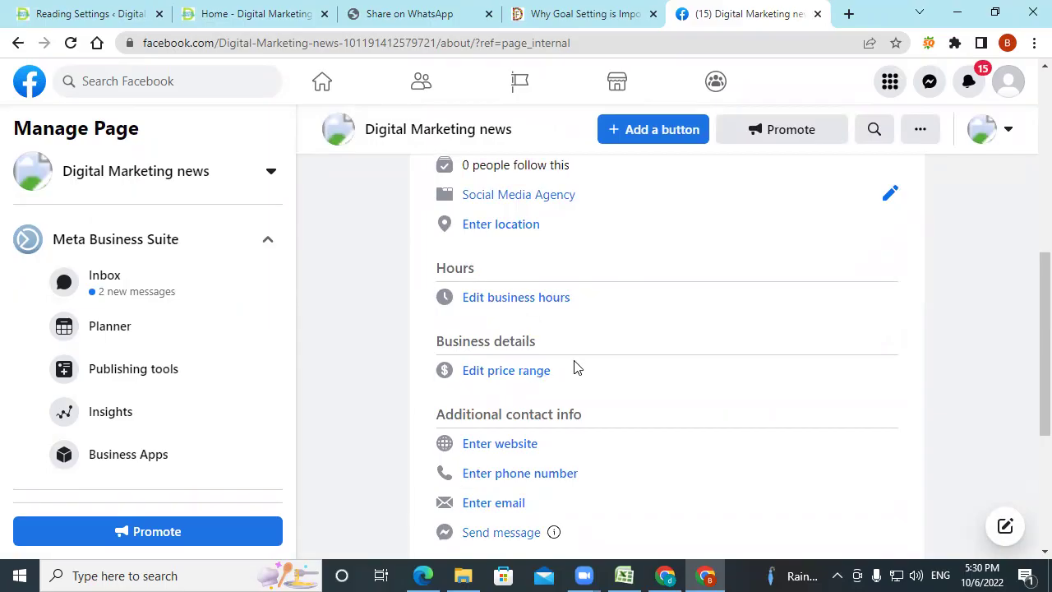
{"action": "scroll", "coordinate": [577, 367], "scroll_direction": "down", "scroll_amount": 1}
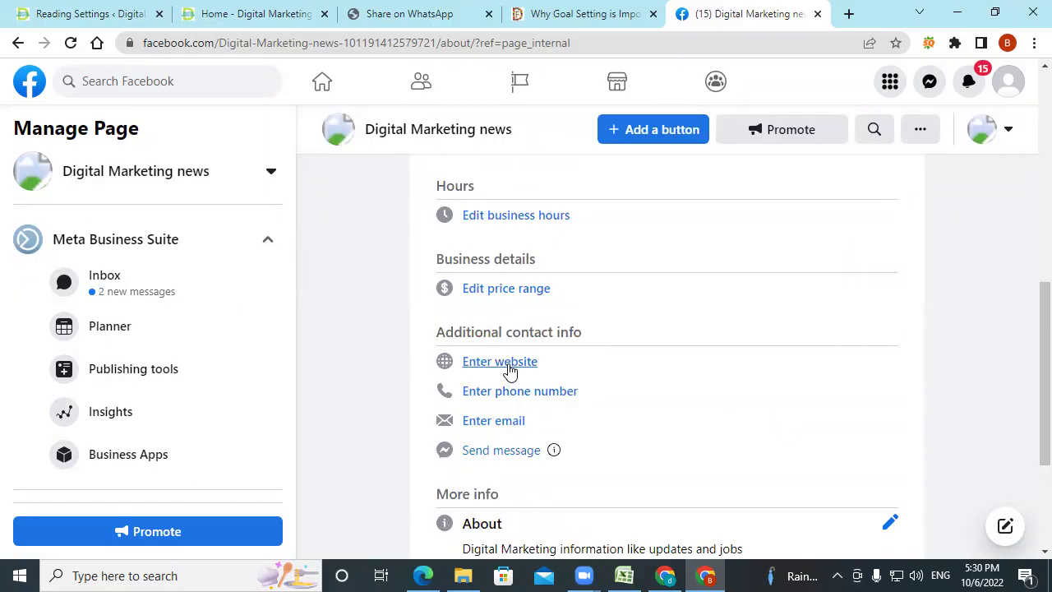
{"action": "scroll", "coordinate": [481, 352], "scroll_direction": "down", "scroll_amount": 1}
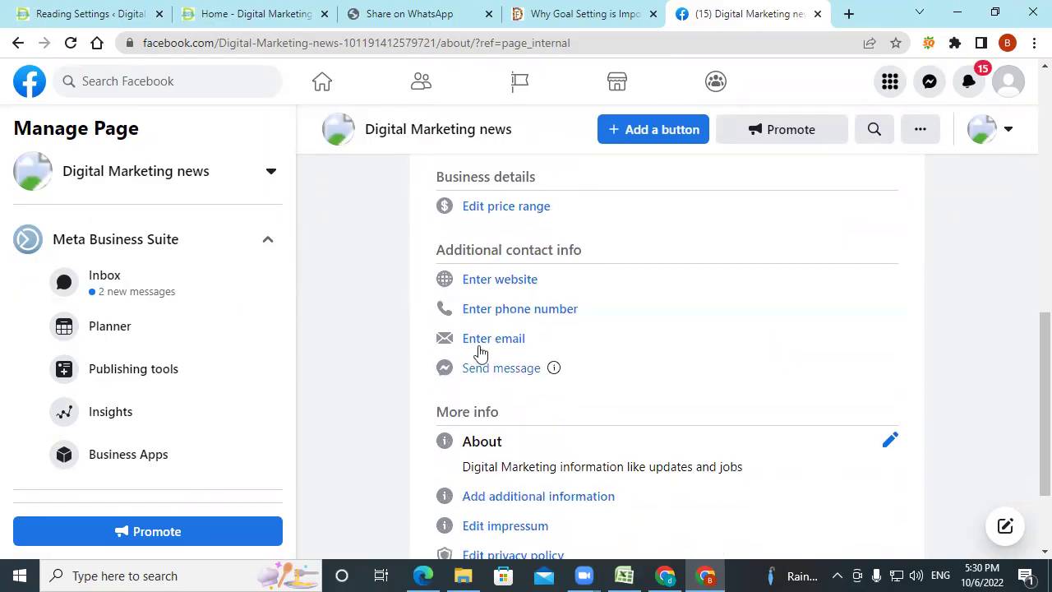
{"action": "scroll", "coordinate": [628, 387], "scroll_direction": "down", "scroll_amount": 2}
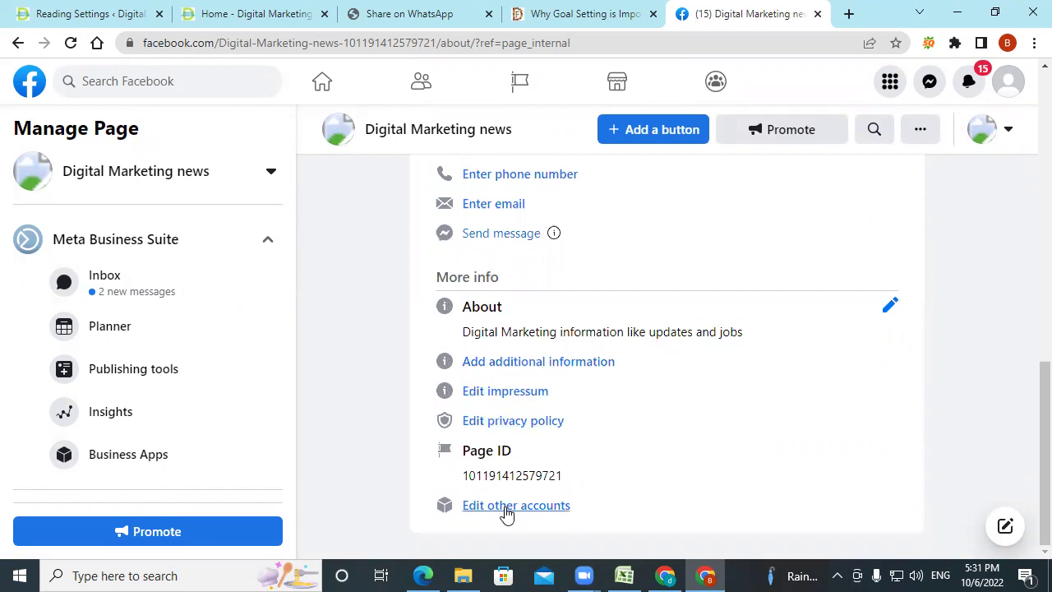
{"action": "scroll", "coordinate": [611, 416], "scroll_direction": "up", "scroll_amount": 8}
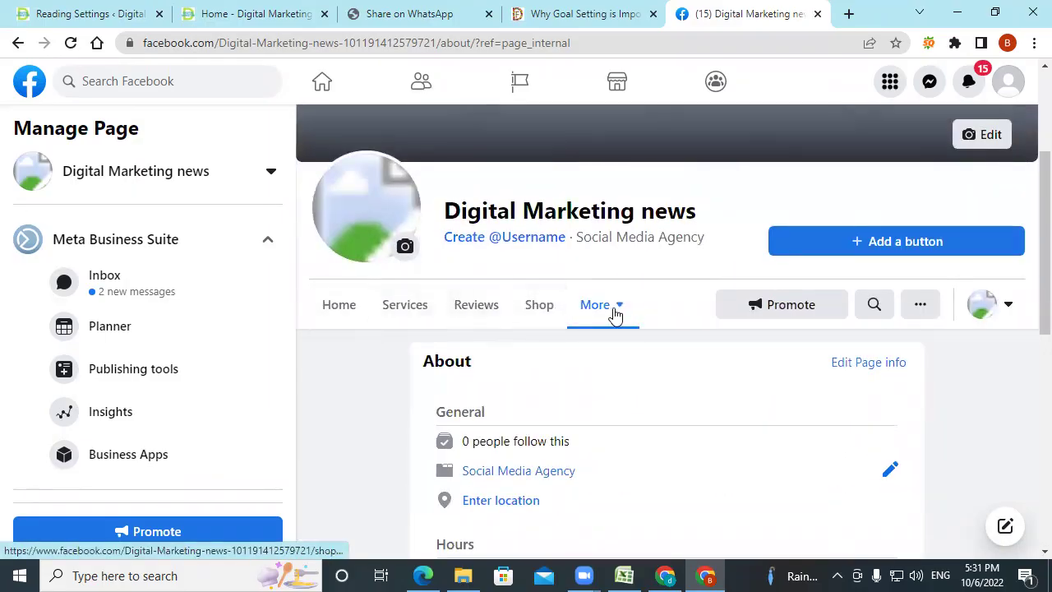
Show page 17's Page settings slide in the Edge PDF, then return to Chrome.
{"action": "left_click", "coordinate": [423, 575]}
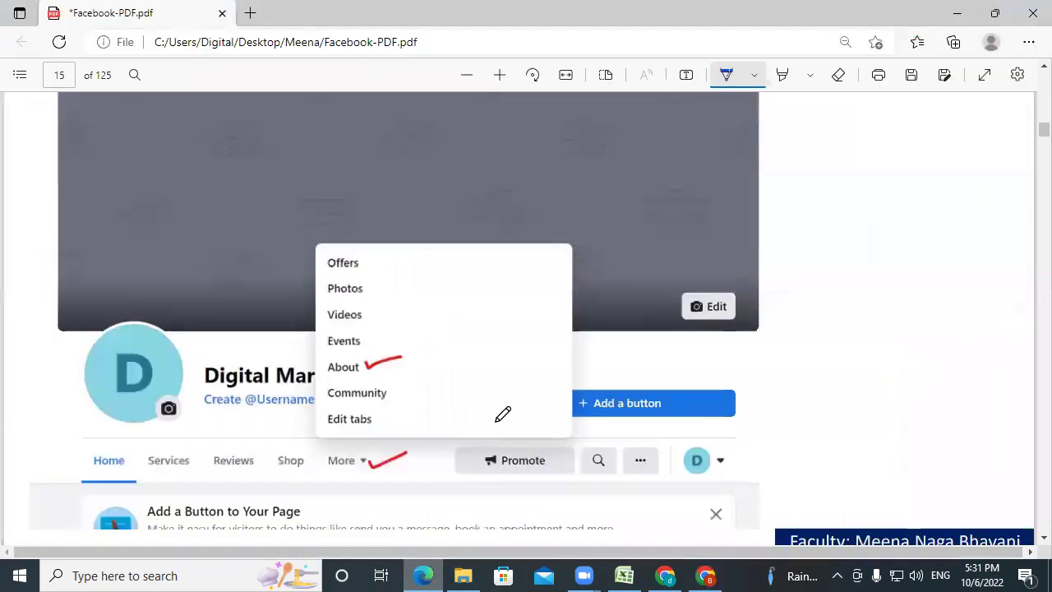
{"action": "scroll", "coordinate": [400, 286], "scroll_direction": "down", "scroll_amount": 10}
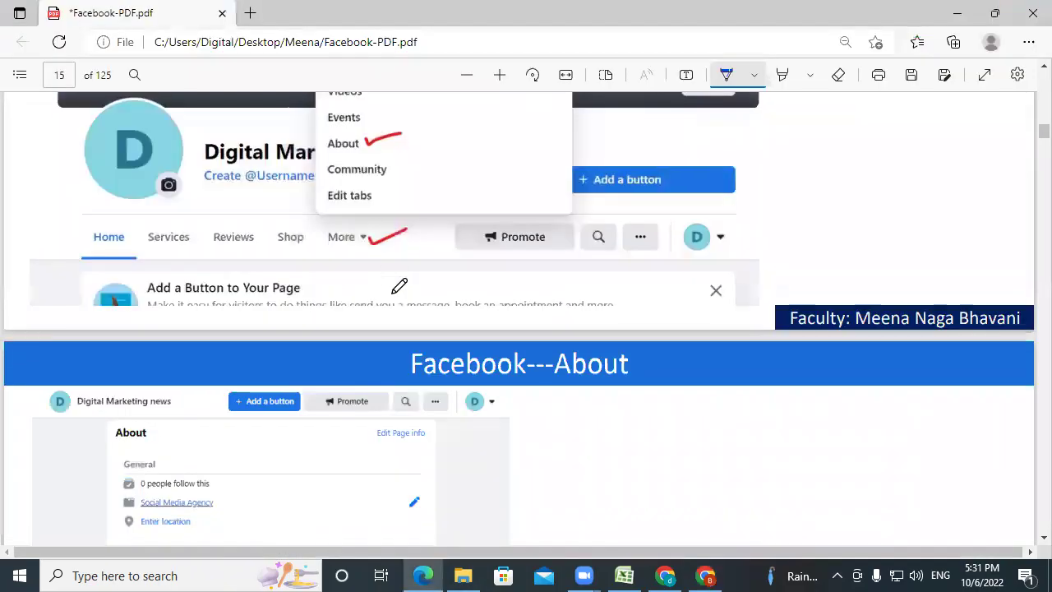
{"action": "scroll", "coordinate": [399, 285], "scroll_direction": "up", "scroll_amount": 3}
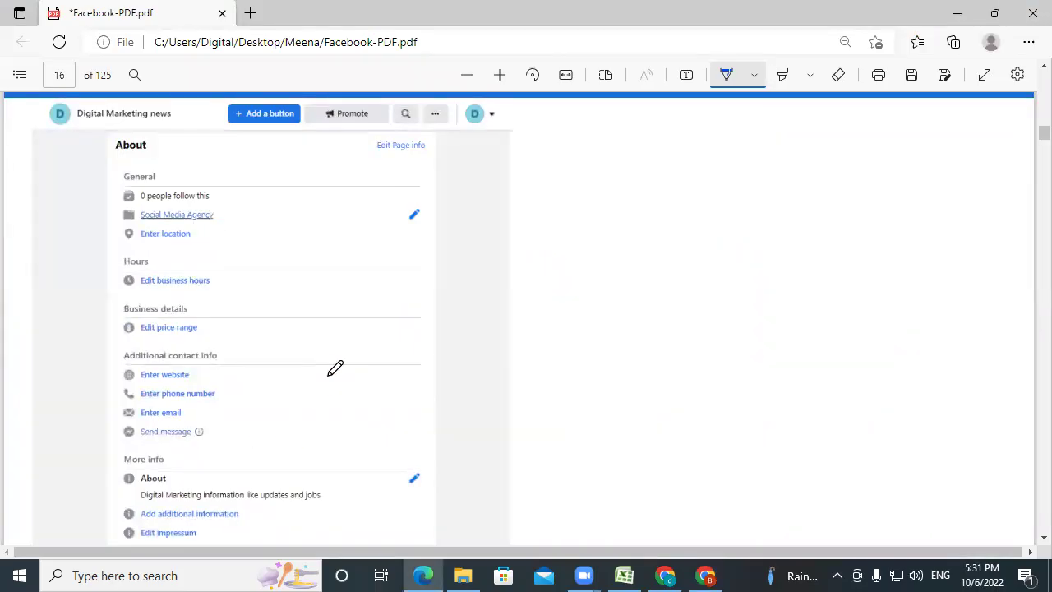
{"action": "scroll", "coordinate": [335, 368], "scroll_direction": "down", "scroll_amount": 5}
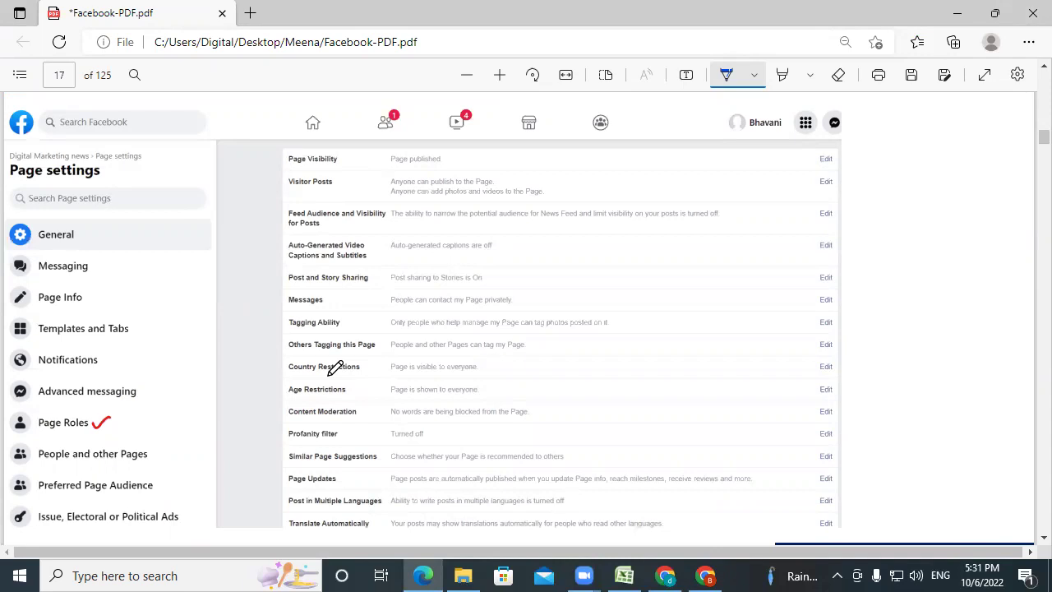
{"action": "left_click", "coordinate": [709, 576]}
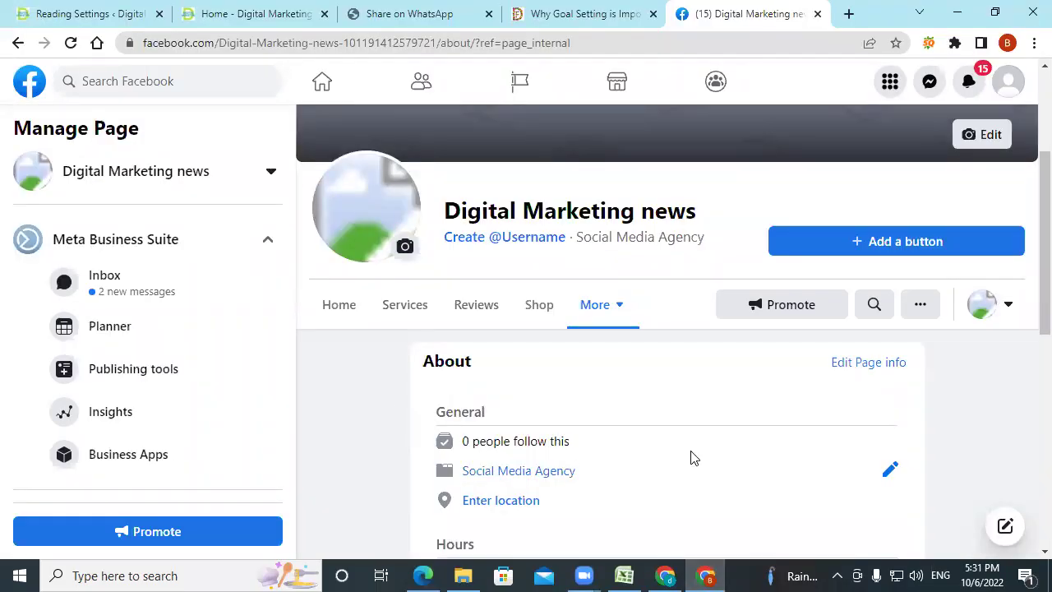
Open Settings for Digital Marketing news and close the New Pages Experience welcome.
{"action": "scroll", "coordinate": [691, 458], "scroll_direction": "down", "scroll_amount": 1}
{"action": "scroll", "coordinate": [237, 411], "scroll_direction": "down", "scroll_amount": 5}
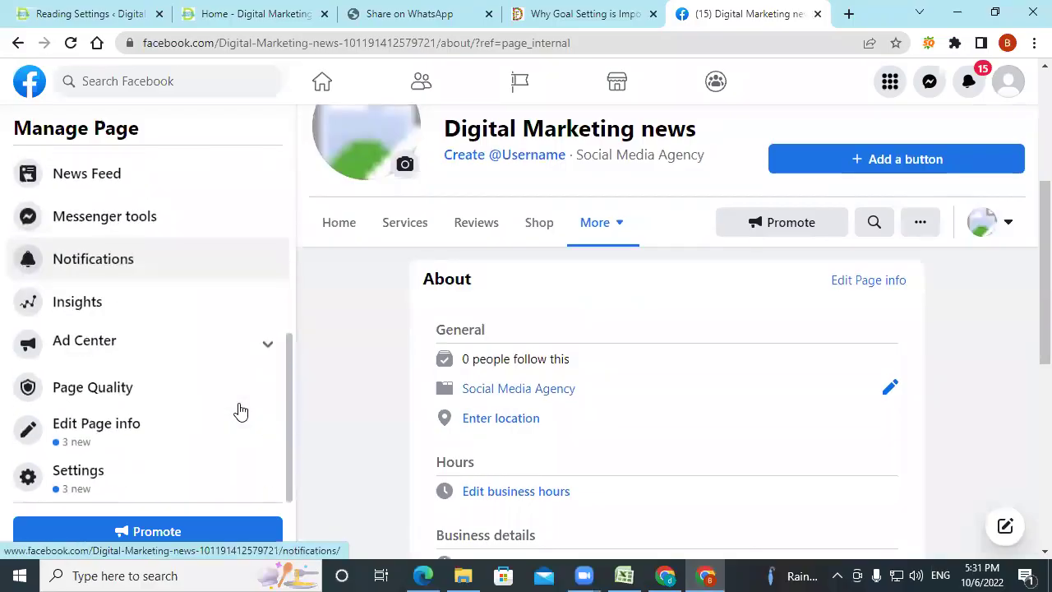
{"action": "left_click", "coordinate": [80, 478]}
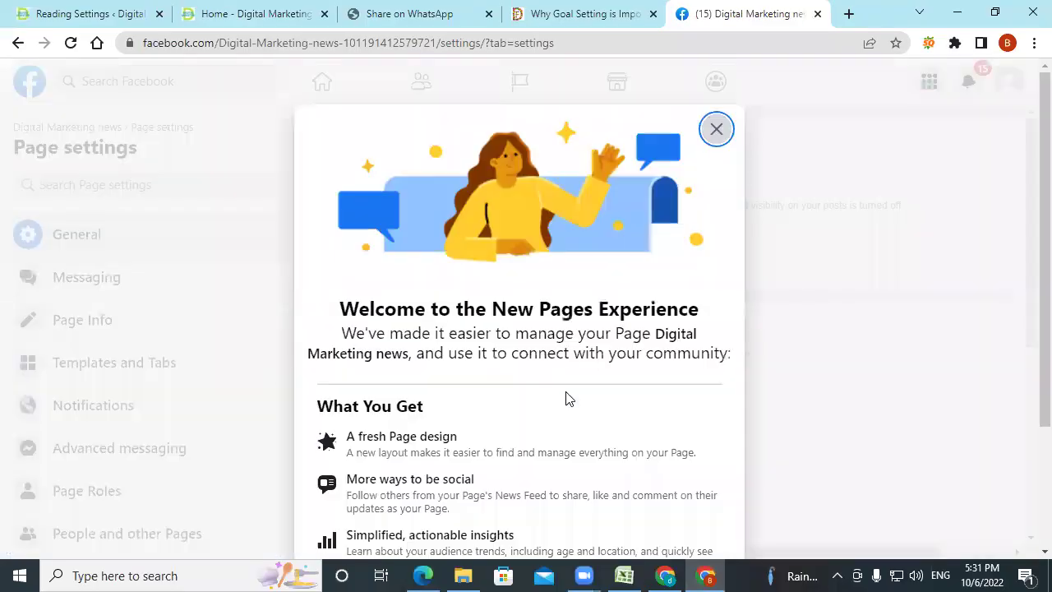
{"action": "left_click", "coordinate": [717, 130]}
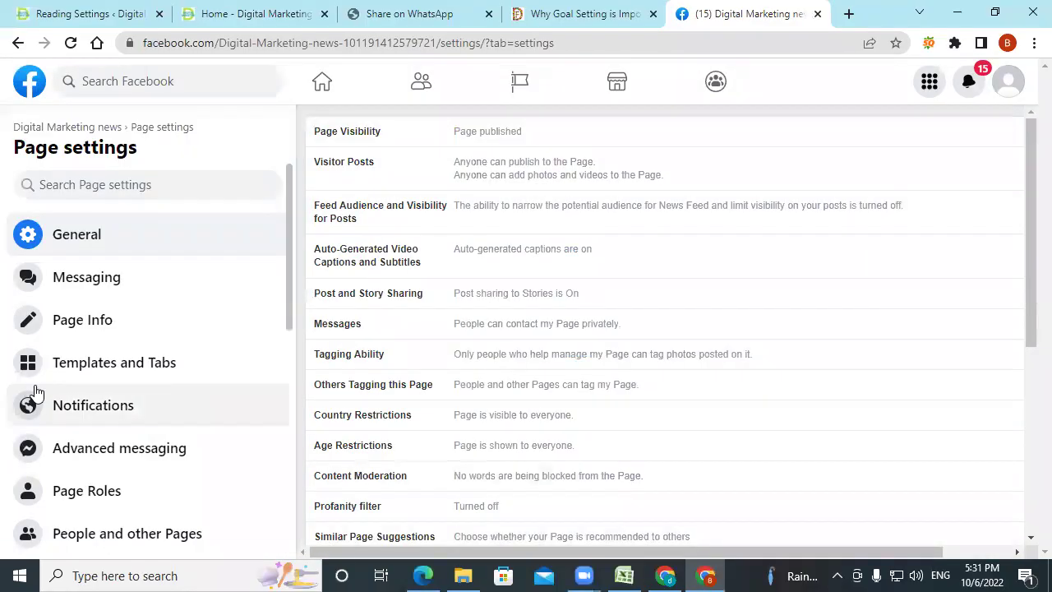
Open Page Roles, scroll to Assign a new Page role, and expand the Editor role dropdown.
{"action": "scroll", "coordinate": [33, 390], "scroll_direction": "down", "scroll_amount": 3}
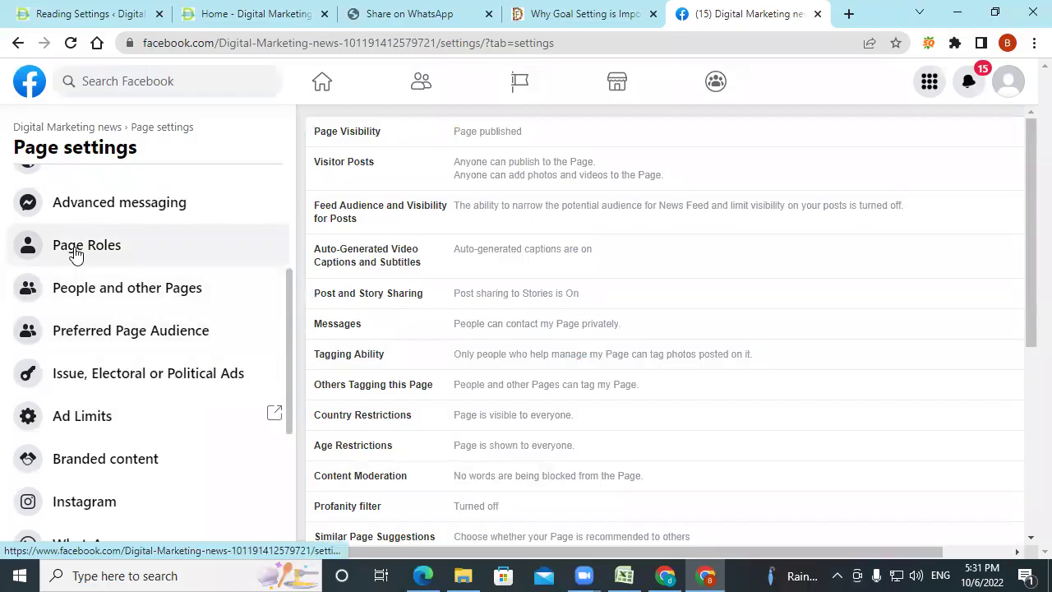
{"action": "left_click", "coordinate": [74, 251]}
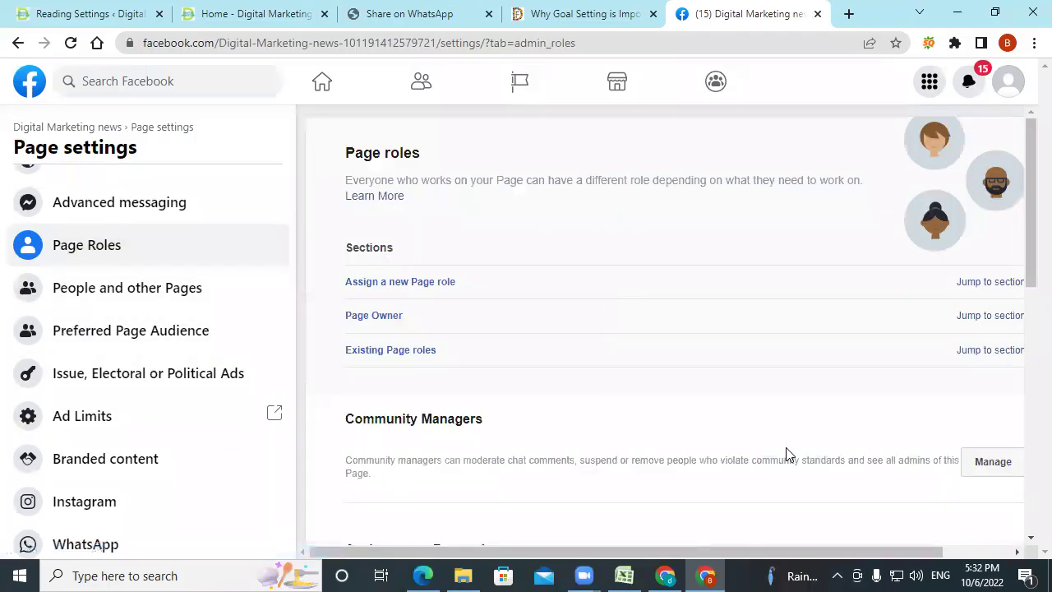
{"action": "scroll", "coordinate": [786, 451], "scroll_direction": "down", "scroll_amount": 5}
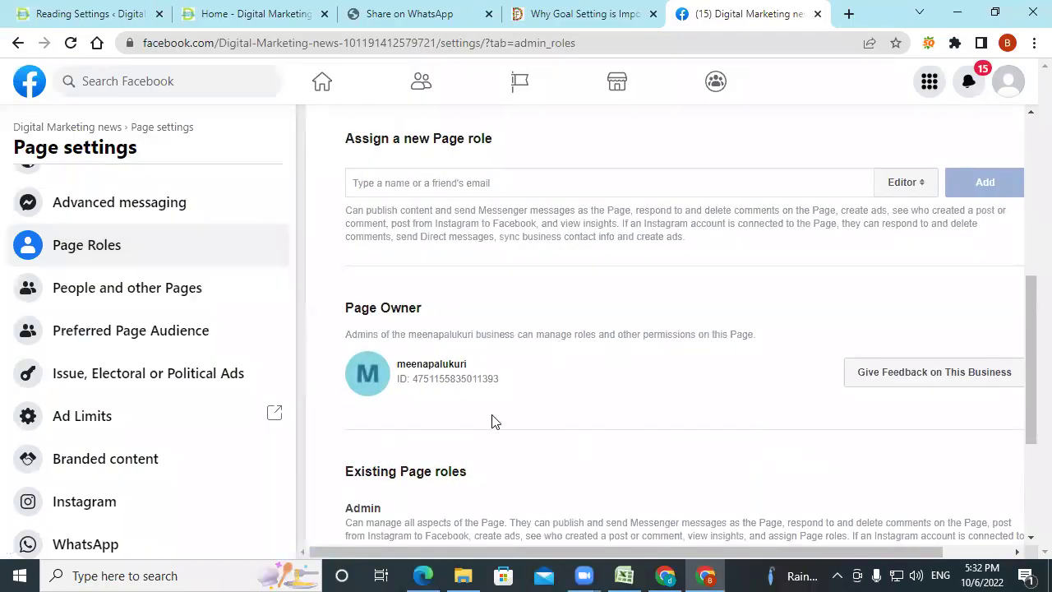
{"action": "scroll", "coordinate": [651, 406], "scroll_direction": "up", "scroll_amount": 5}
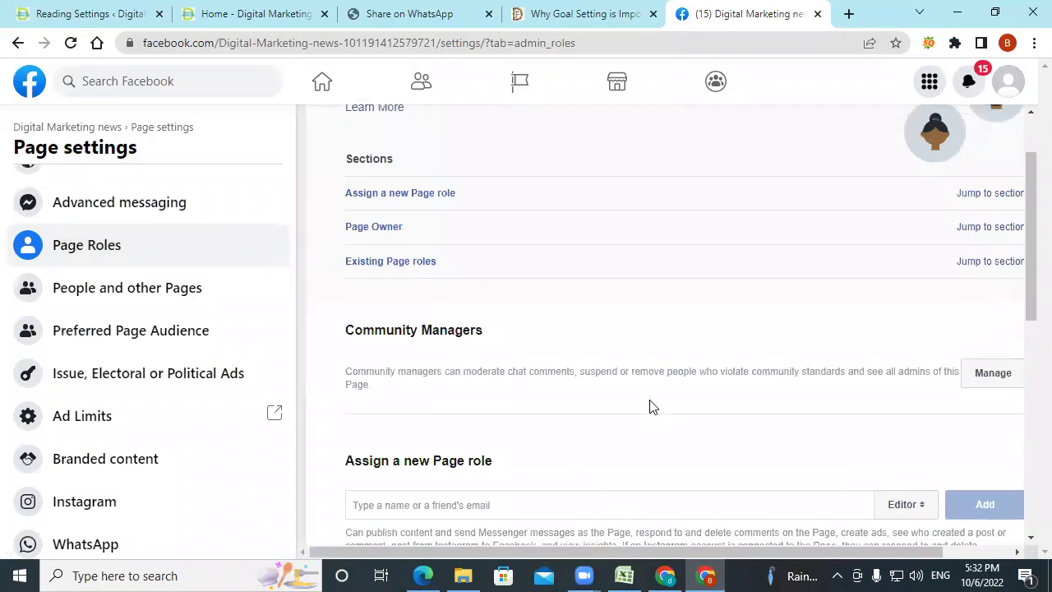
{"action": "scroll", "coordinate": [651, 407], "scroll_direction": "down", "scroll_amount": 4}
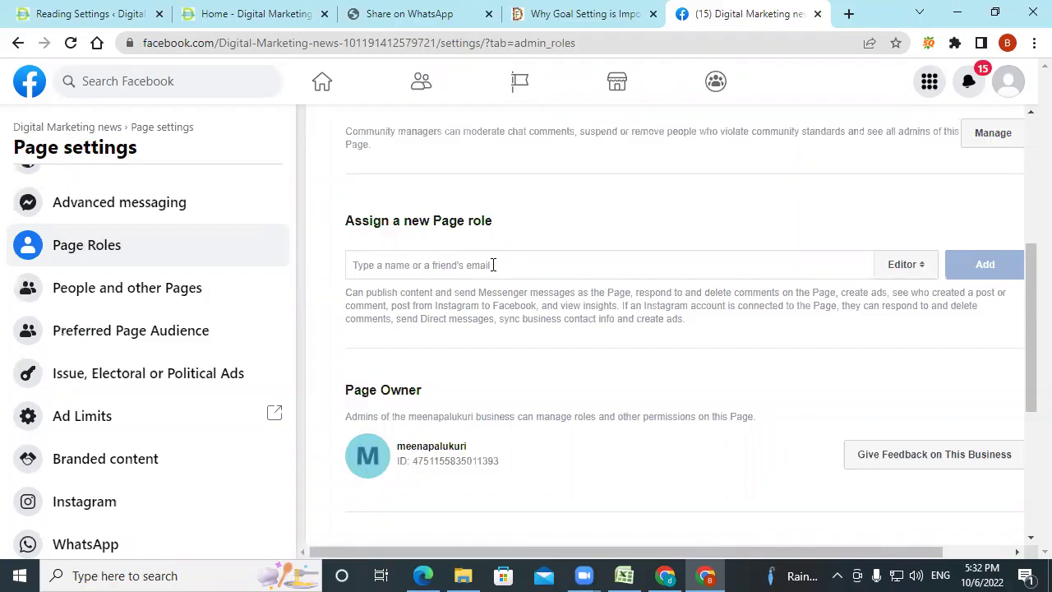
{"action": "left_click", "coordinate": [905, 265]}
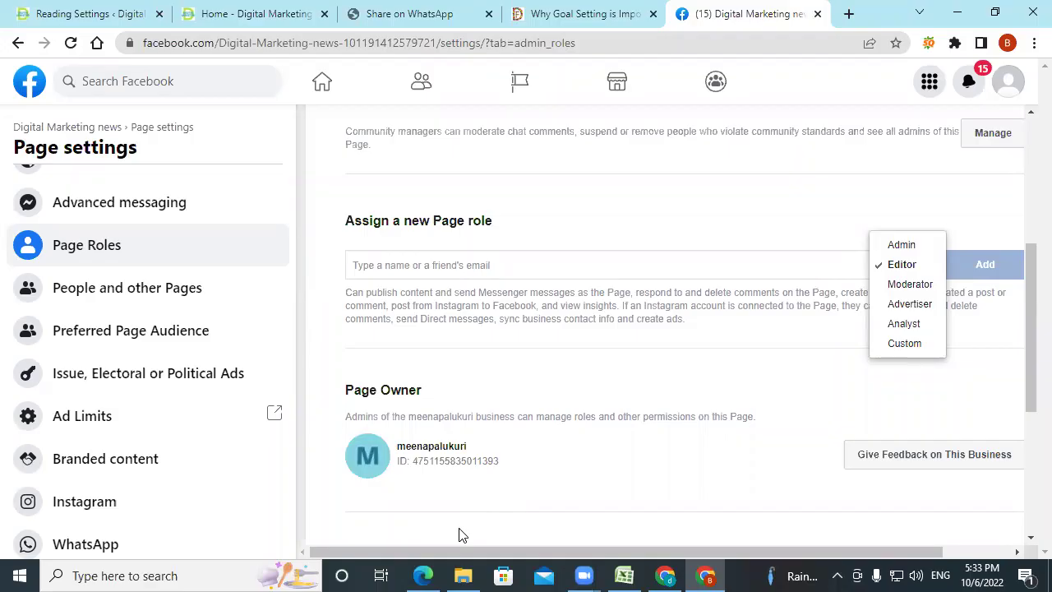
After reviewing the Admin-through-Custom role list, return to the Facebook slides PDF in Edge.
{"action": "left_click", "coordinate": [423, 575]}
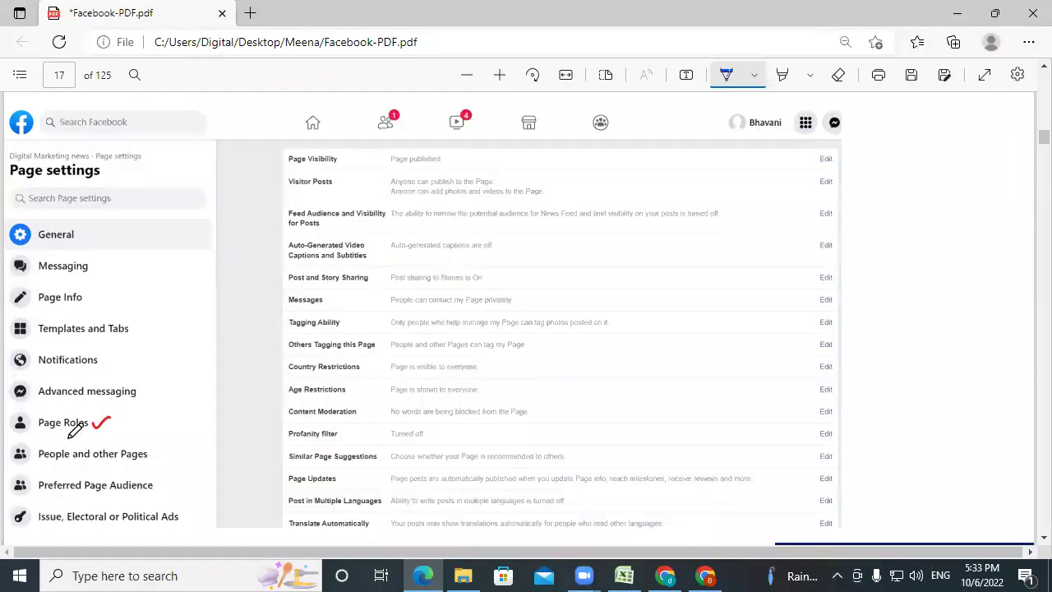
Scroll past the password slide and pen-mark the assign-role field up toward the Page role heading.
{"action": "scroll", "coordinate": [71, 435], "scroll_direction": "down", "scroll_amount": 5}
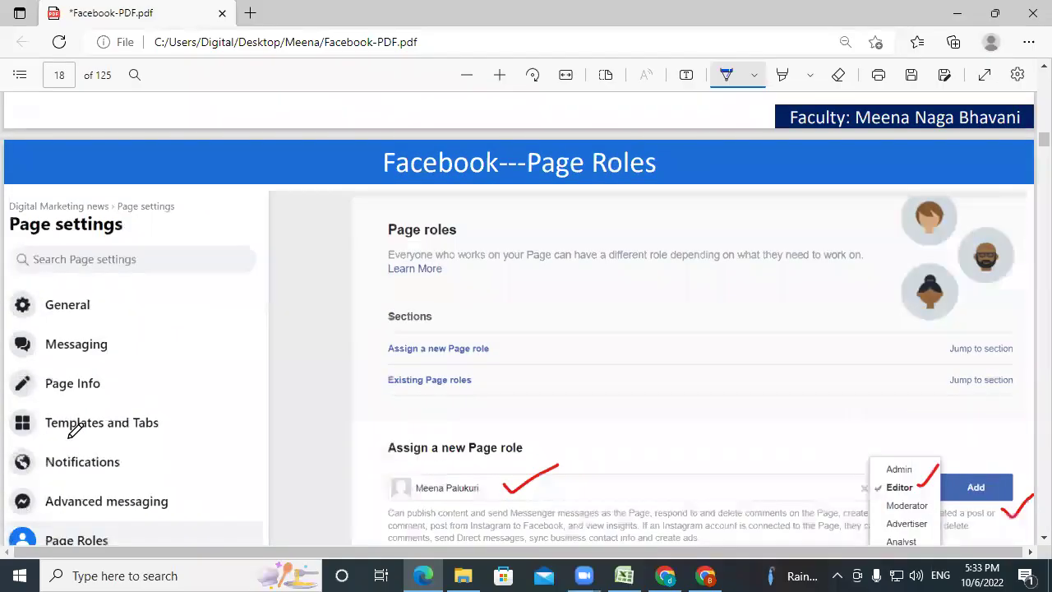
{"action": "left_click_drag", "start_coordinate": [399, 355], "coordinate": [466, 320]}
{"action": "left_click_drag", "start_coordinate": [520, 294], "coordinate": [512, 297]}
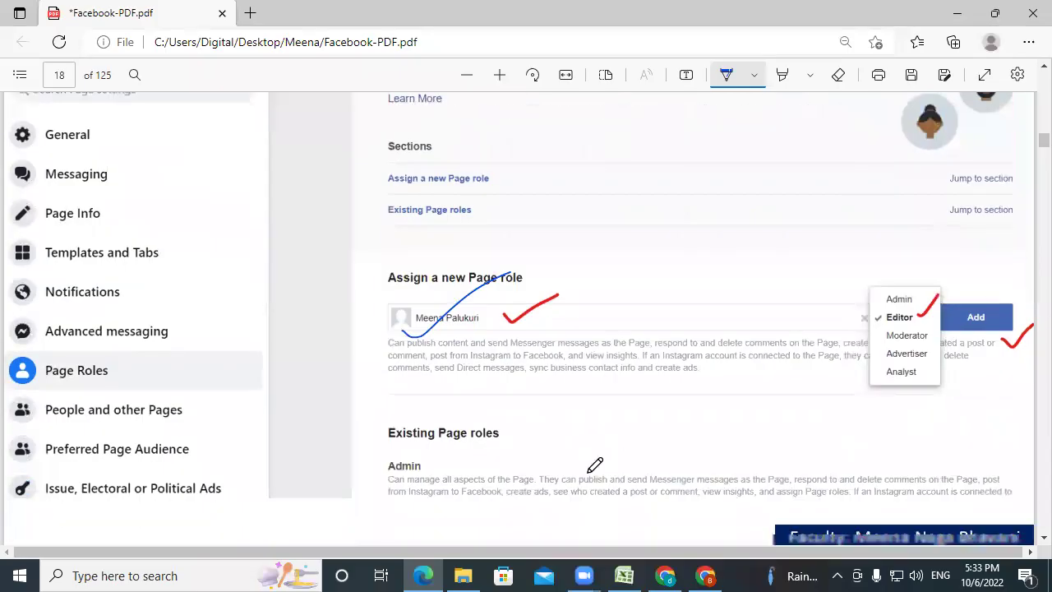
Scroll down through page 19 to page 20's Page Roles permissions table.
{"action": "scroll", "coordinate": [595, 466], "scroll_direction": "down", "scroll_amount": 8}
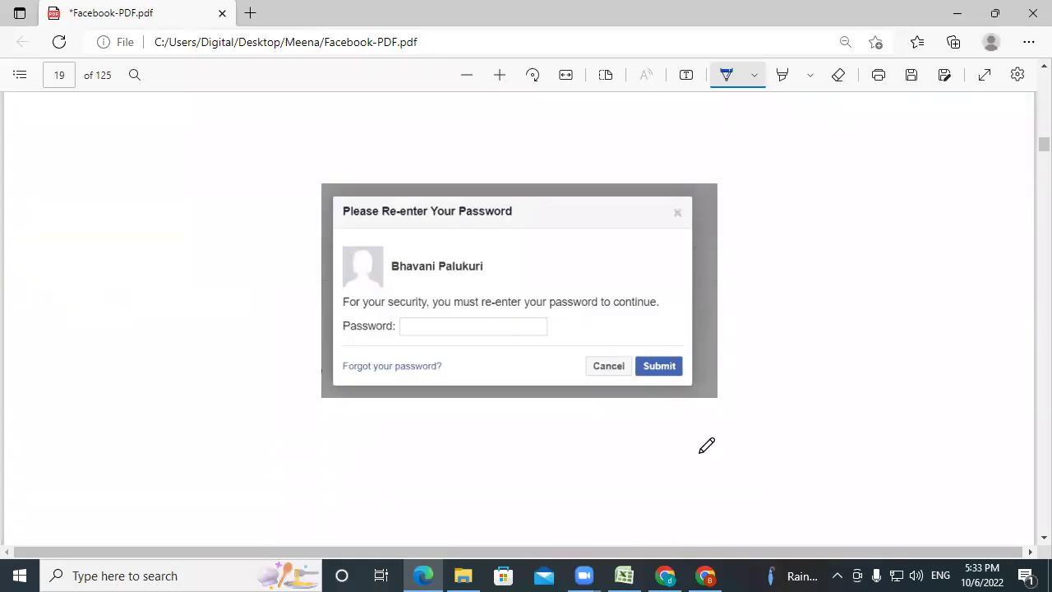
{"action": "scroll", "coordinate": [729, 442], "scroll_direction": "down", "scroll_amount": 3}
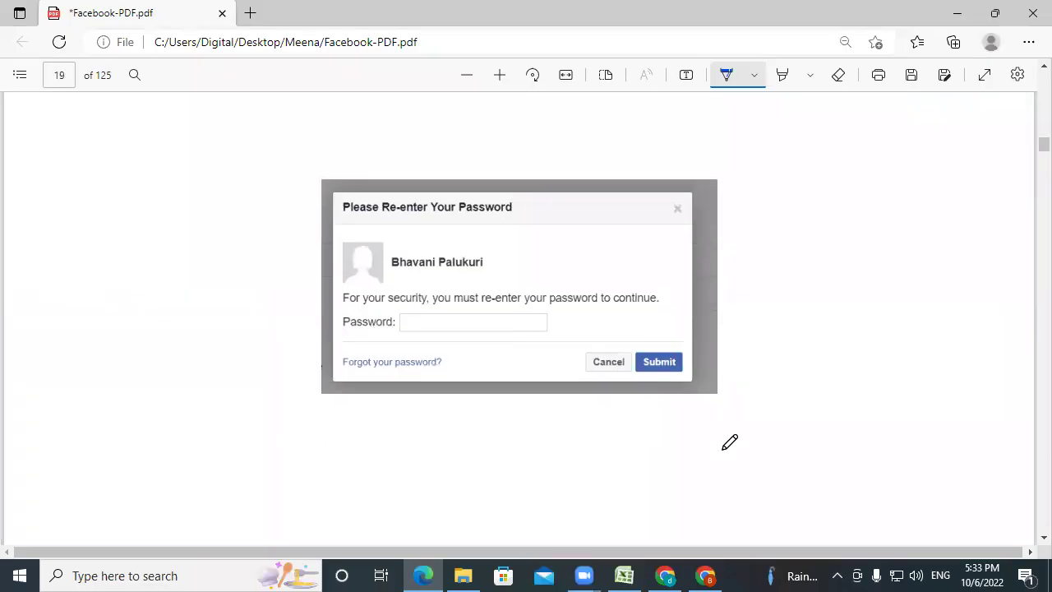
{"action": "scroll", "coordinate": [729, 442], "scroll_direction": "down", "scroll_amount": 4}
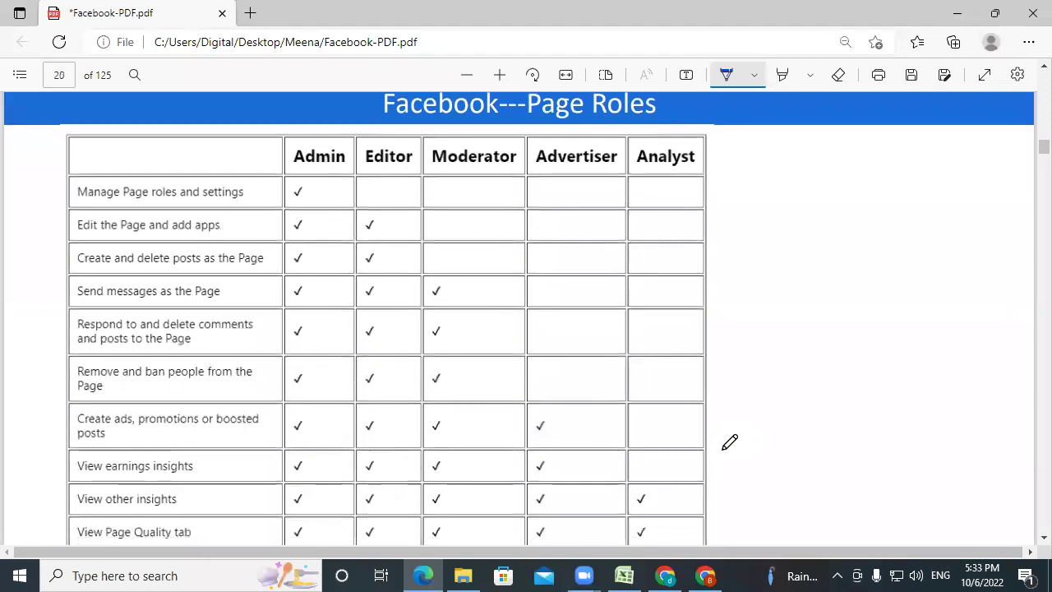
Scroll through page 20's Admin-to-Analyst permissions table, then on to page 21's WhatsApp connection slide.
{"action": "scroll", "coordinate": [729, 442], "scroll_direction": "down", "scroll_amount": 1}
{"action": "scroll", "coordinate": [729, 442], "scroll_direction": "up", "scroll_amount": 2}
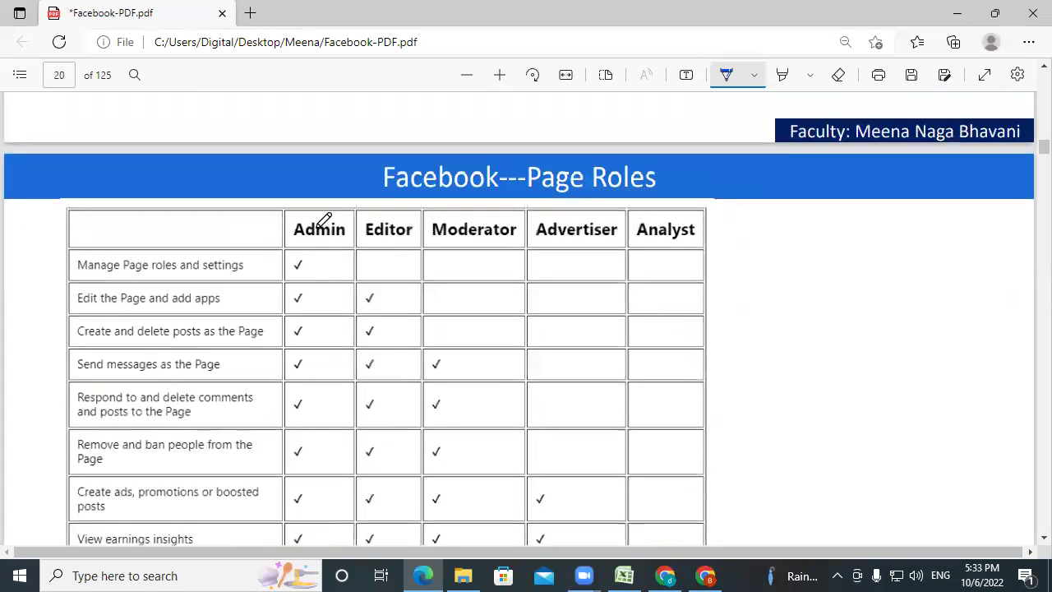
{"action": "scroll", "coordinate": [335, 491], "scroll_direction": "down", "scroll_amount": 2}
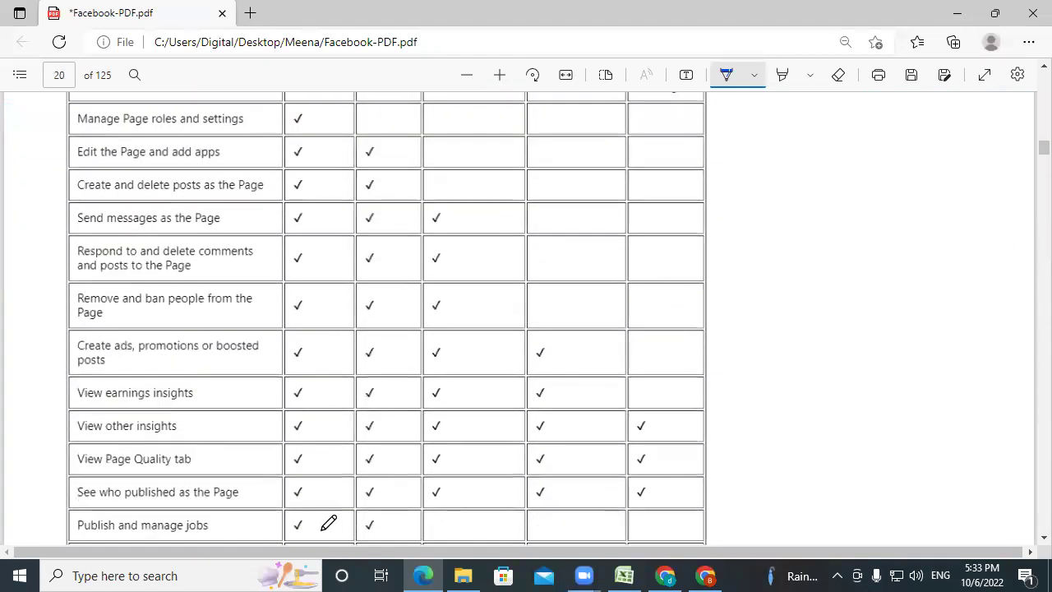
{"action": "scroll", "coordinate": [313, 388], "scroll_direction": "down", "scroll_amount": 2}
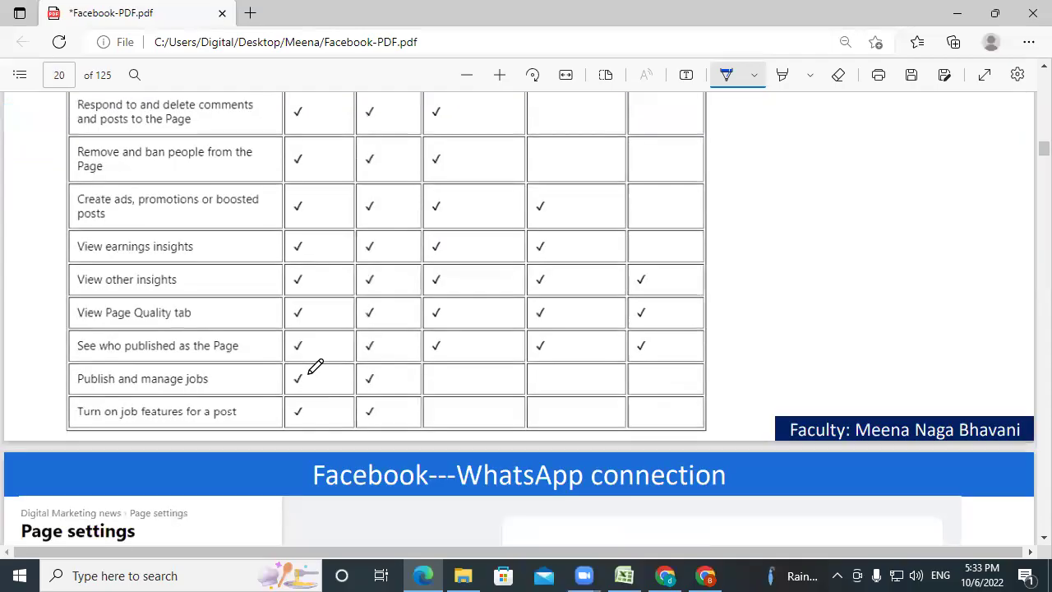
{"action": "scroll", "coordinate": [316, 367], "scroll_direction": "up", "scroll_amount": 3}
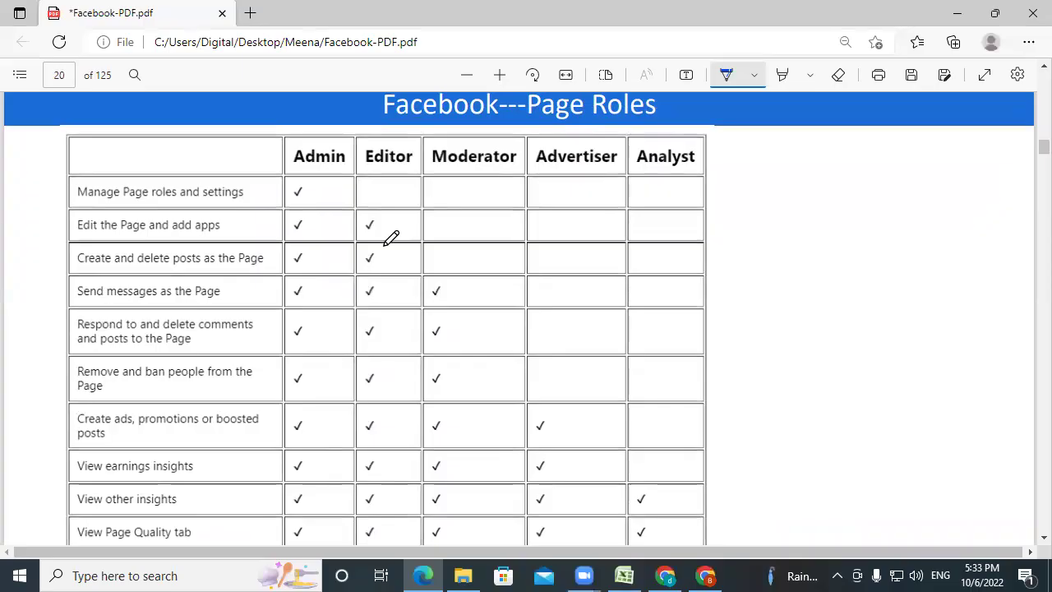
{"action": "scroll", "coordinate": [391, 238], "scroll_direction": "up", "scroll_amount": 1}
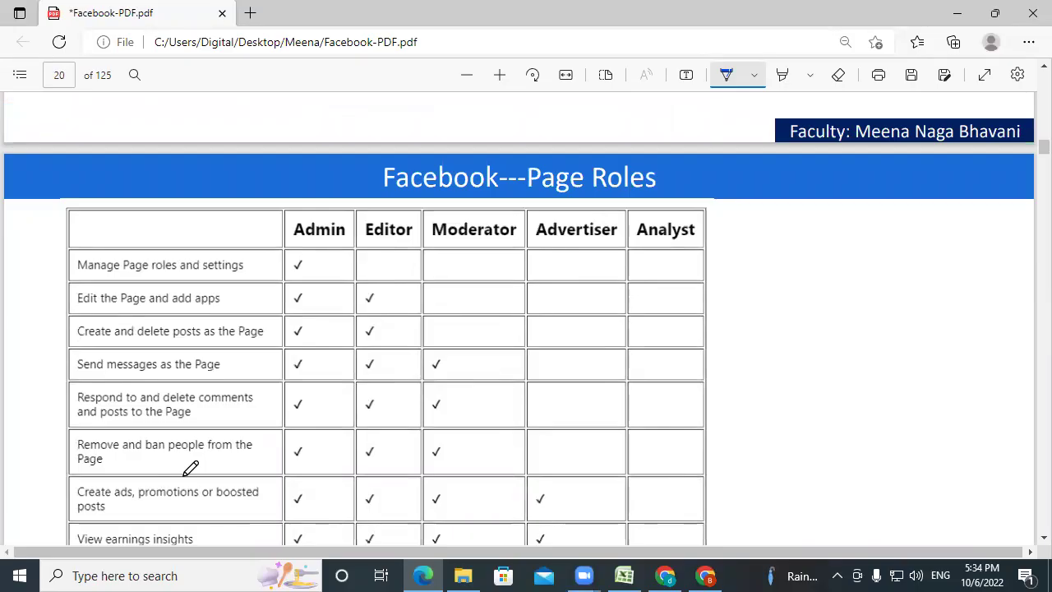
{"action": "scroll", "coordinate": [190, 468], "scroll_direction": "down", "scroll_amount": 1}
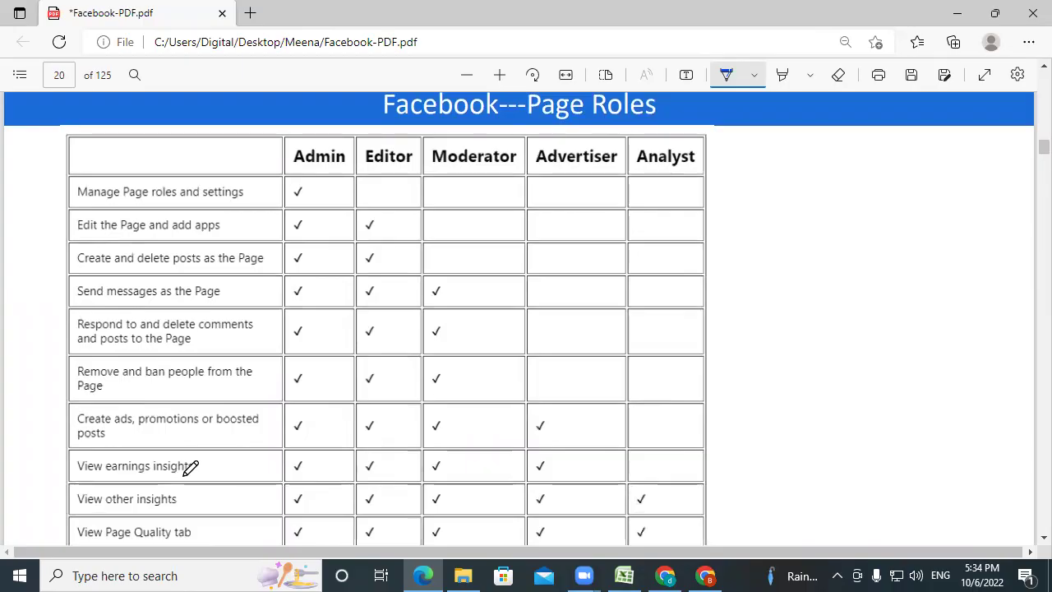
{"action": "scroll", "coordinate": [191, 467], "scroll_direction": "down", "scroll_amount": 2}
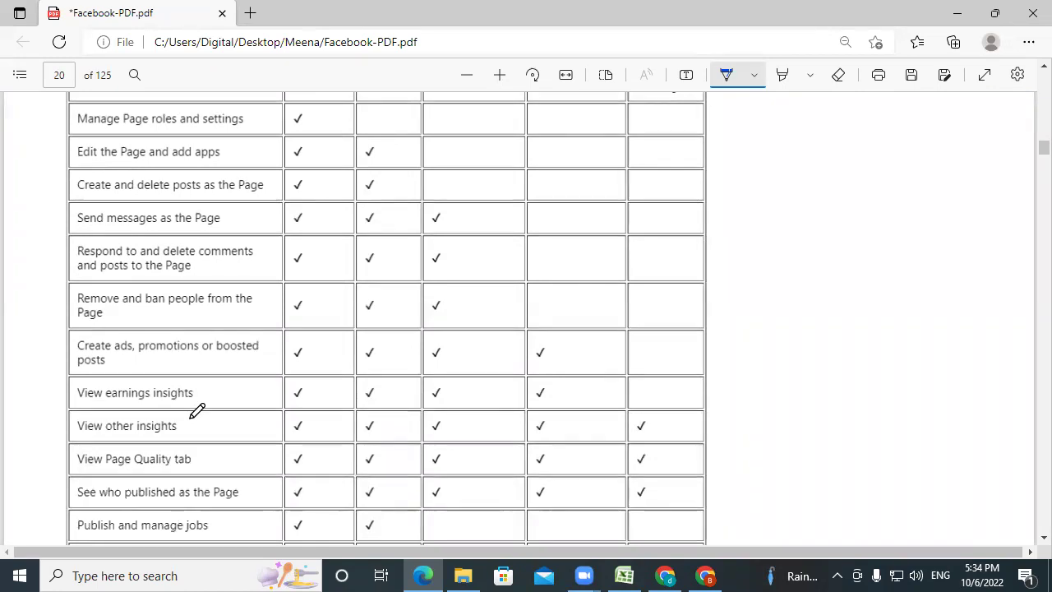
{"action": "scroll", "coordinate": [197, 411], "scroll_direction": "down", "scroll_amount": 1}
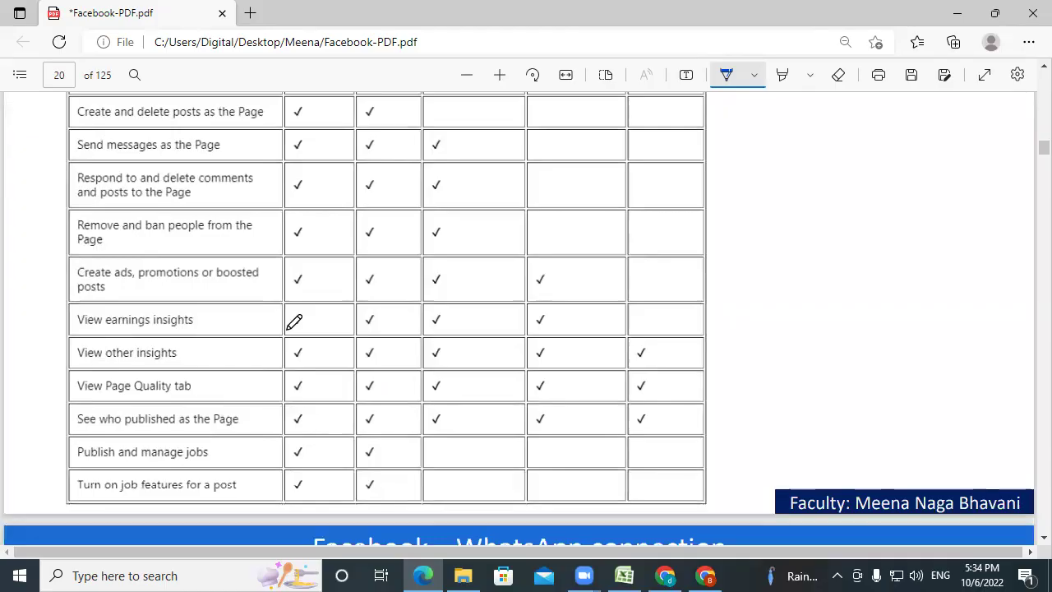
{"action": "scroll", "coordinate": [296, 320], "scroll_direction": "up", "scroll_amount": 3}
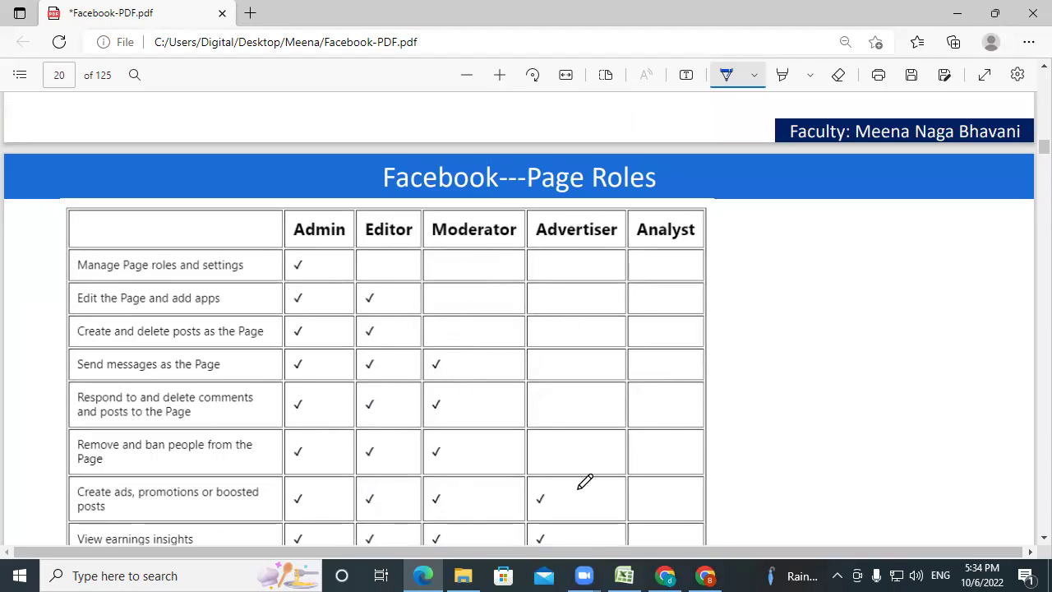
{"action": "scroll", "coordinate": [584, 482], "scroll_direction": "down", "scroll_amount": 2}
{"action": "scroll", "coordinate": [568, 440], "scroll_direction": "down", "scroll_amount": 2}
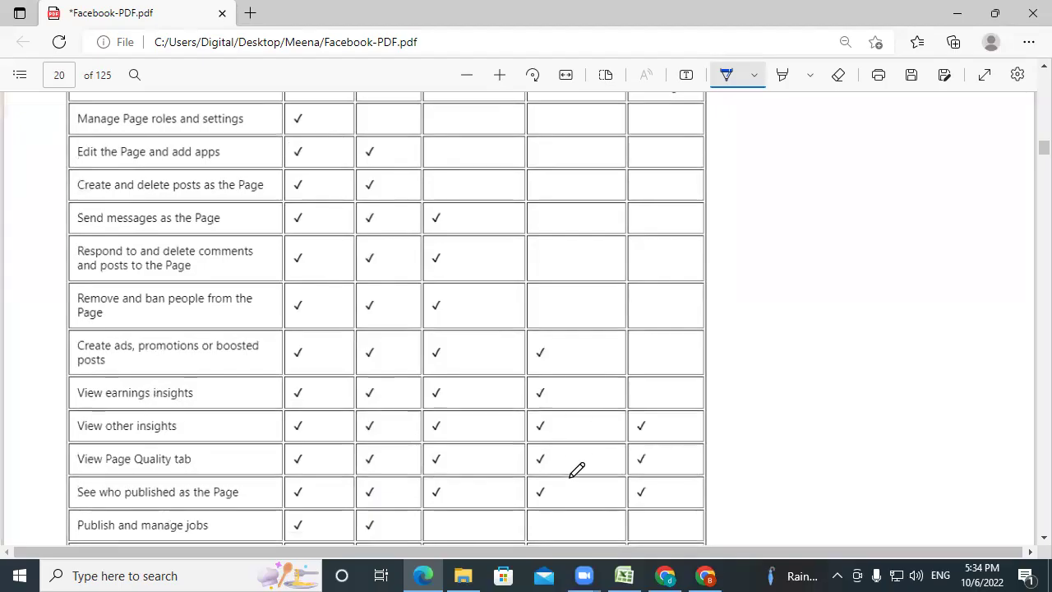
{"action": "scroll", "coordinate": [663, 301], "scroll_direction": "up", "scroll_amount": 3}
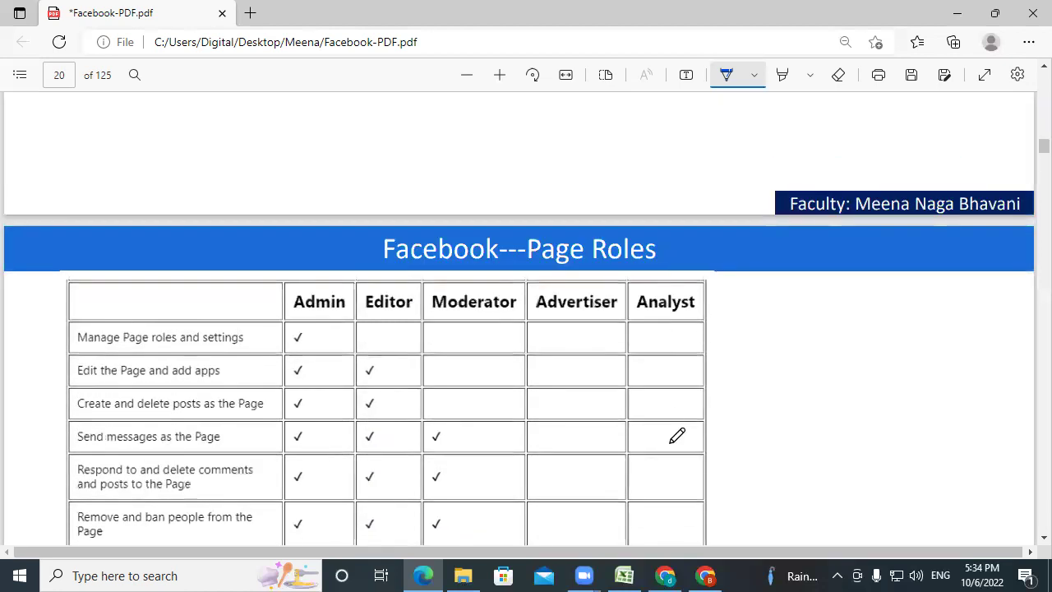
{"action": "scroll", "coordinate": [676, 435], "scroll_direction": "down", "scroll_amount": 4}
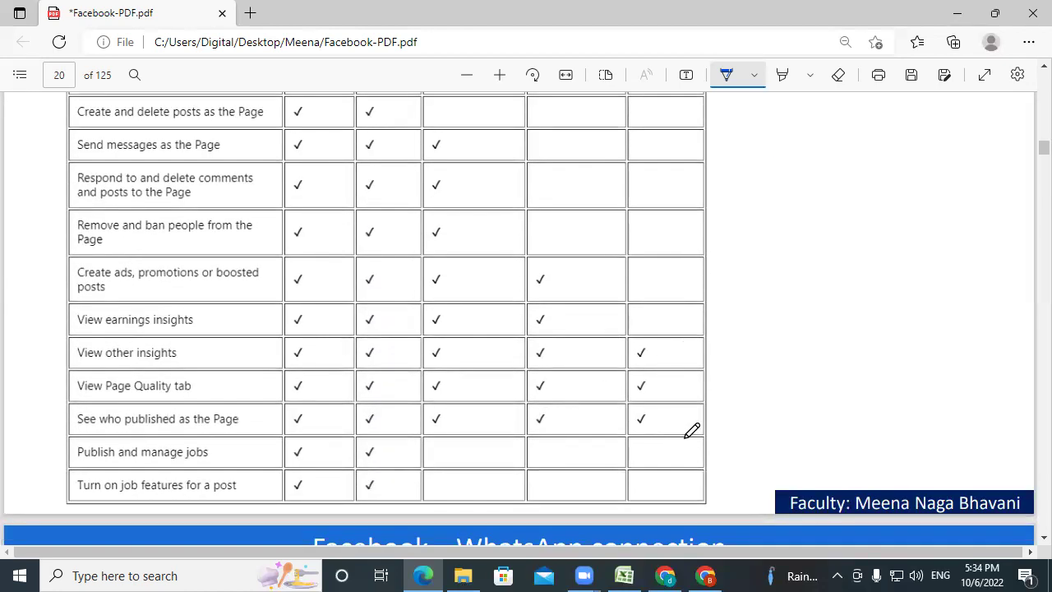
{"action": "scroll", "coordinate": [692, 430], "scroll_direction": "down", "scroll_amount": 5}
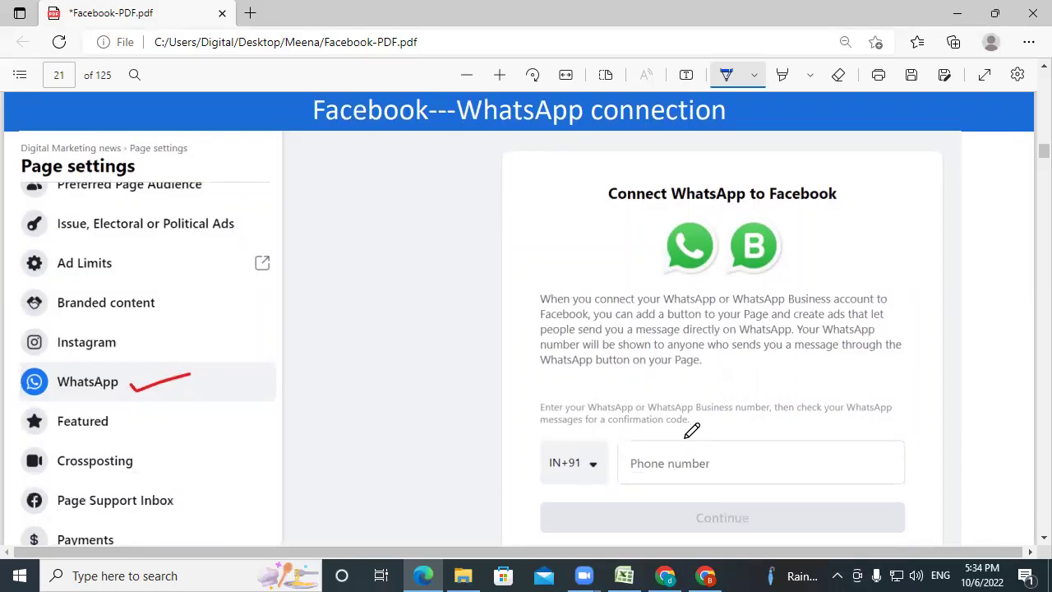
In Chrome, scroll the live Page settings sidebar to show the Instagram and WhatsApp entries.
{"action": "left_click", "coordinate": [705, 575]}
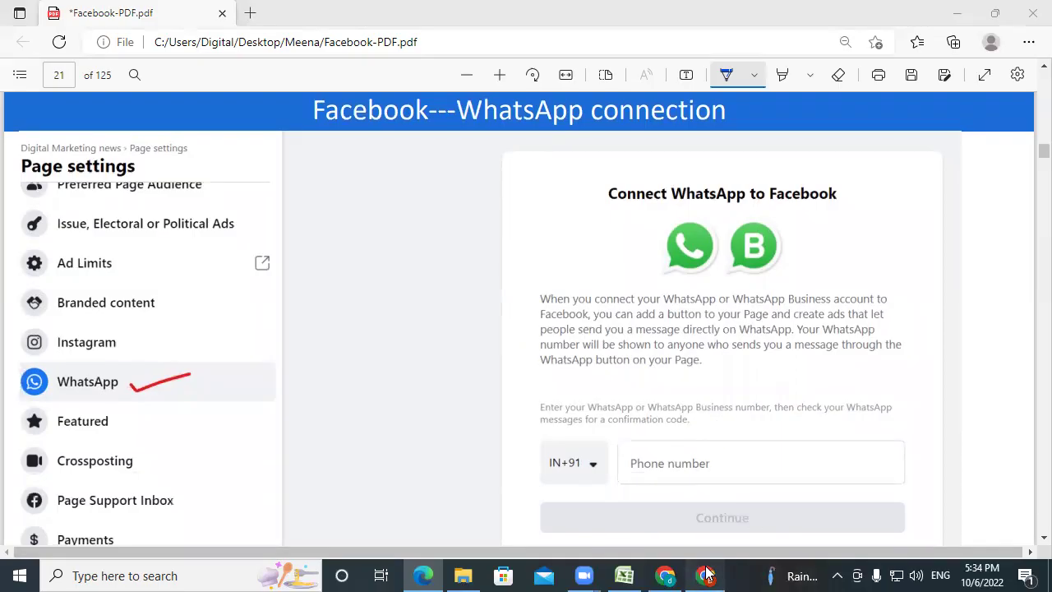
{"action": "scroll", "coordinate": [136, 383], "scroll_direction": "up", "scroll_amount": 3}
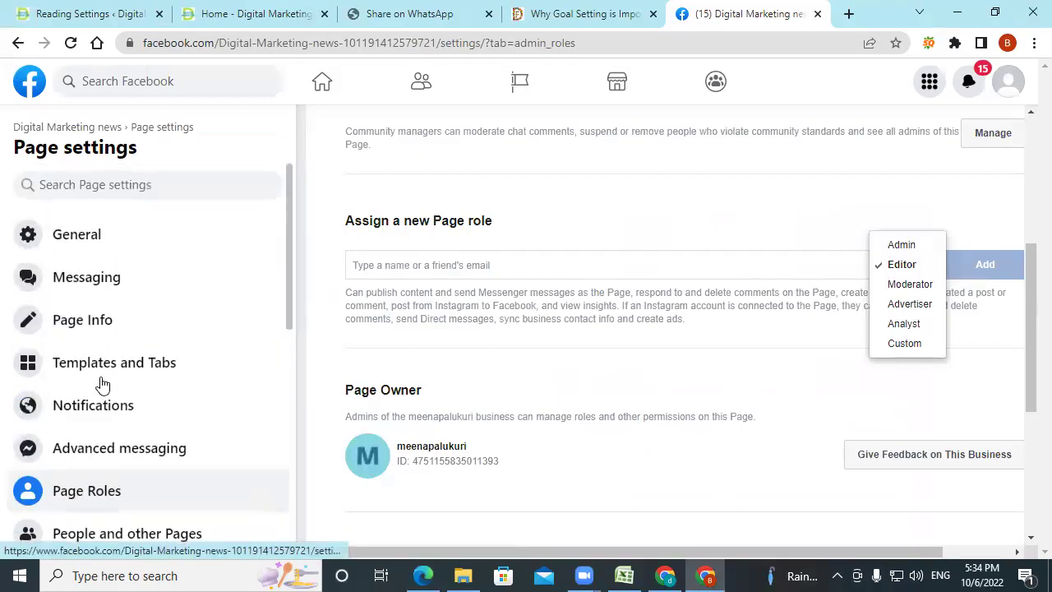
{"action": "scroll", "coordinate": [94, 422], "scroll_direction": "down", "scroll_amount": 5}
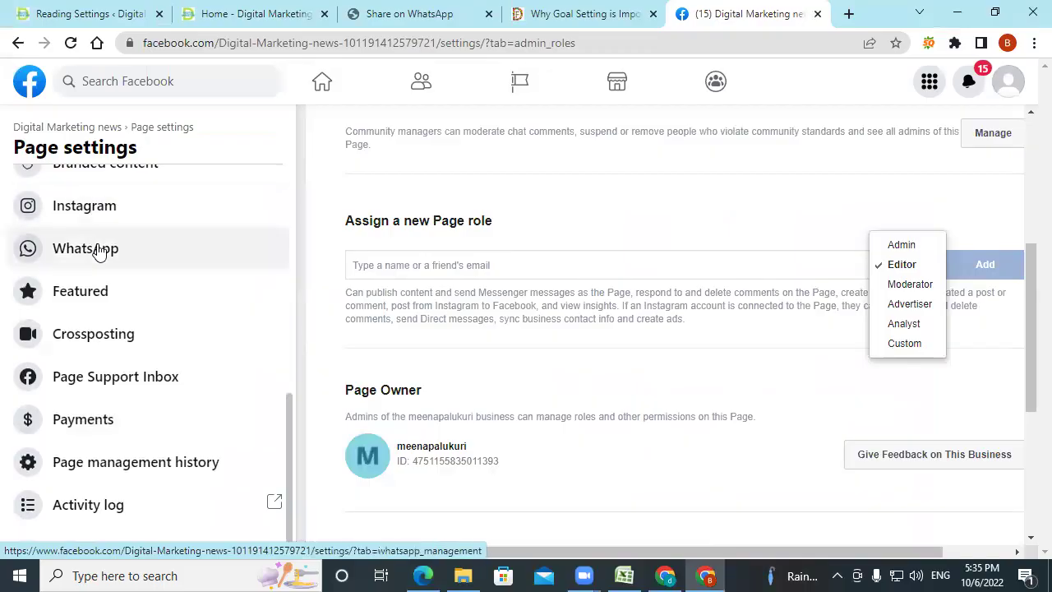
Return to the Edge slides and advance to page 22's WhatsApp code-confirmation slide.
{"action": "mouse_move", "coordinate": [640, 573]}
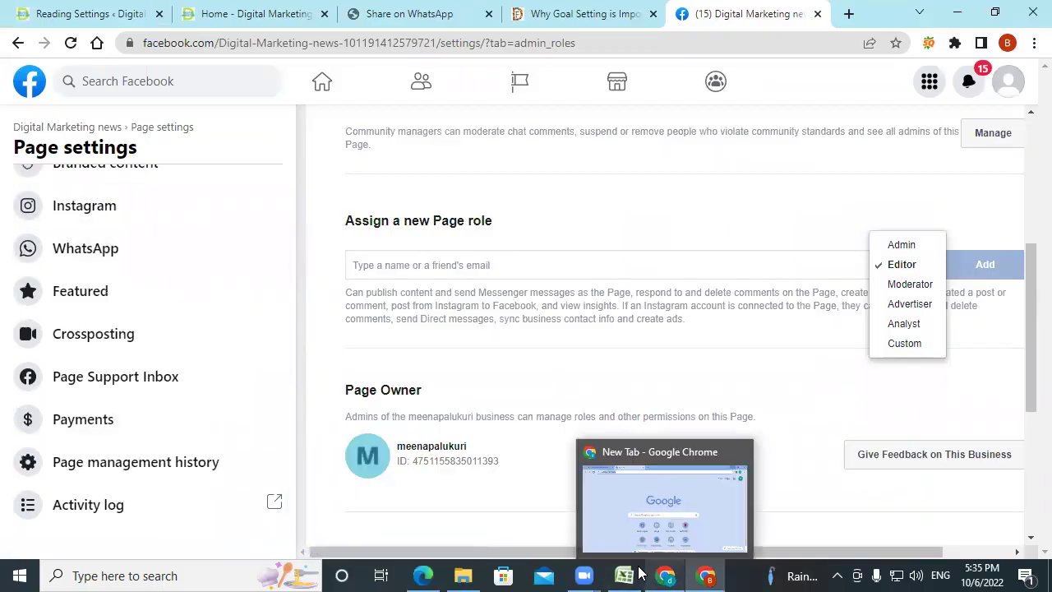
{"action": "left_click", "coordinate": [418, 573]}
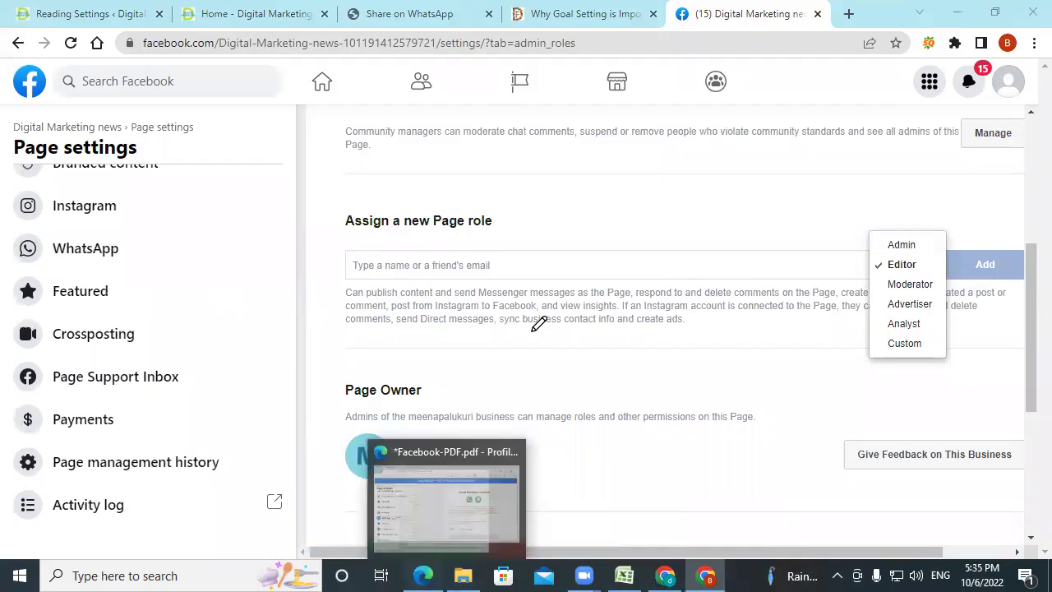
{"action": "scroll", "coordinate": [604, 395], "scroll_direction": "down", "scroll_amount": 3}
Scroll to page 25's Instagram login slide and tick the username and password fields in blue.
{"action": "scroll", "coordinate": [604, 394], "scroll_direction": "down", "scroll_amount": 3}
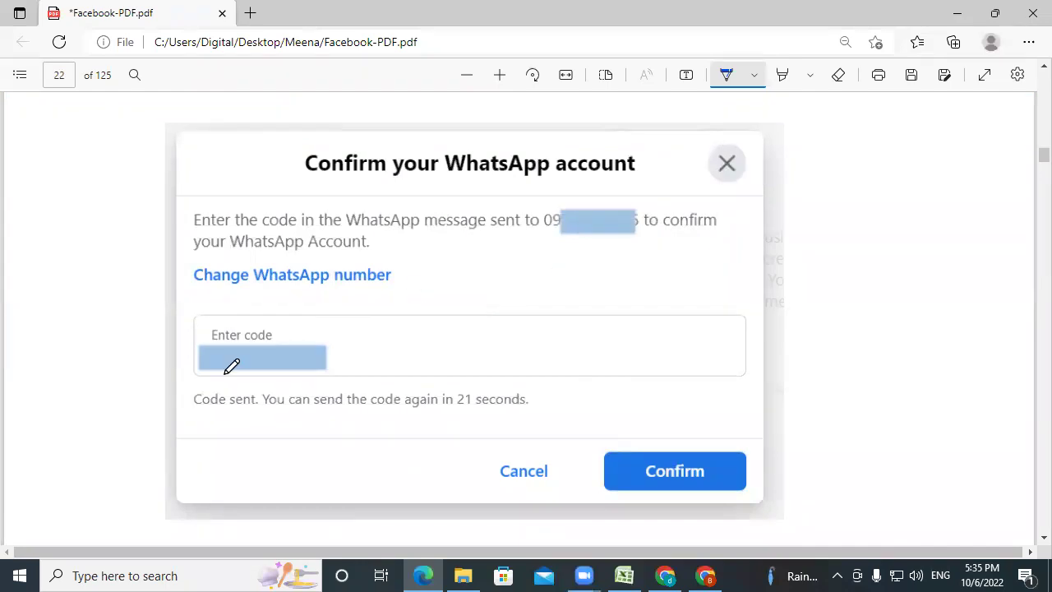
{"action": "scroll", "coordinate": [669, 369], "scroll_direction": "down", "scroll_amount": 2}
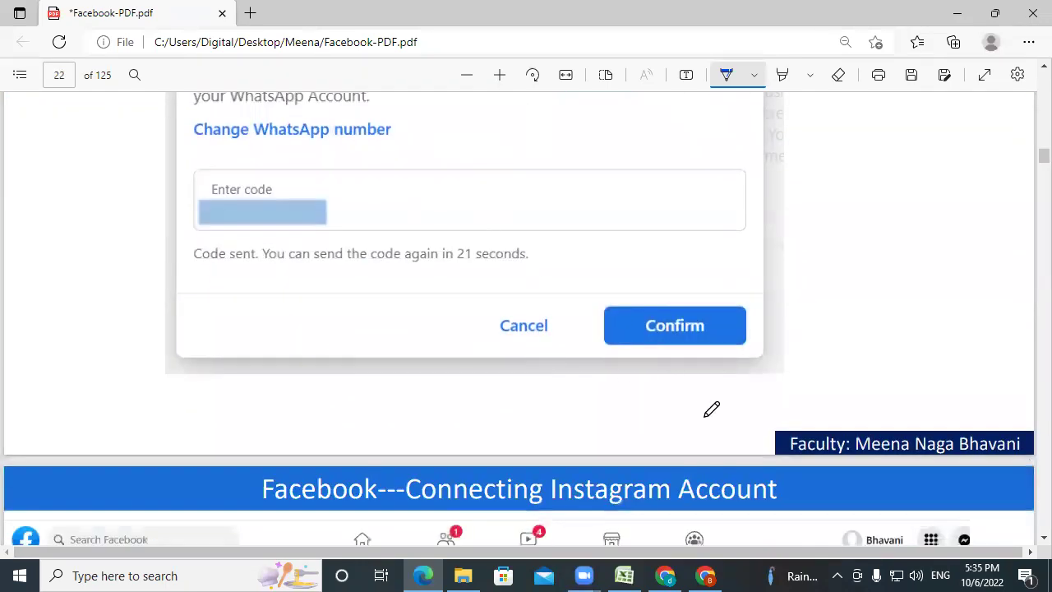
{"action": "scroll", "coordinate": [678, 368], "scroll_direction": "down", "scroll_amount": 3}
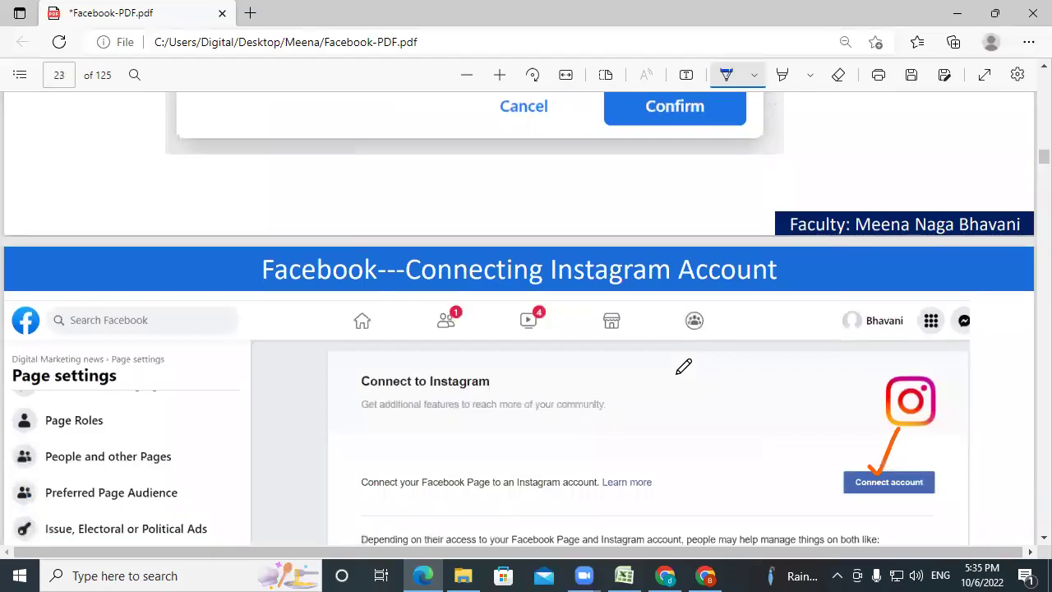
{"action": "scroll", "coordinate": [685, 367], "scroll_direction": "down", "scroll_amount": 2}
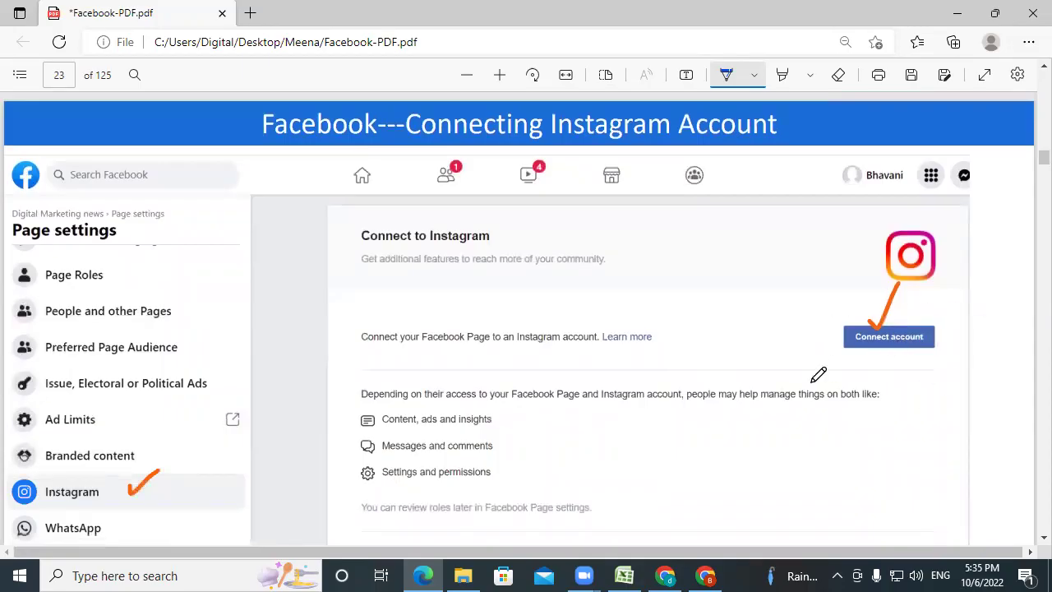
{"action": "scroll", "coordinate": [665, 353], "scroll_direction": "down", "scroll_amount": 9}
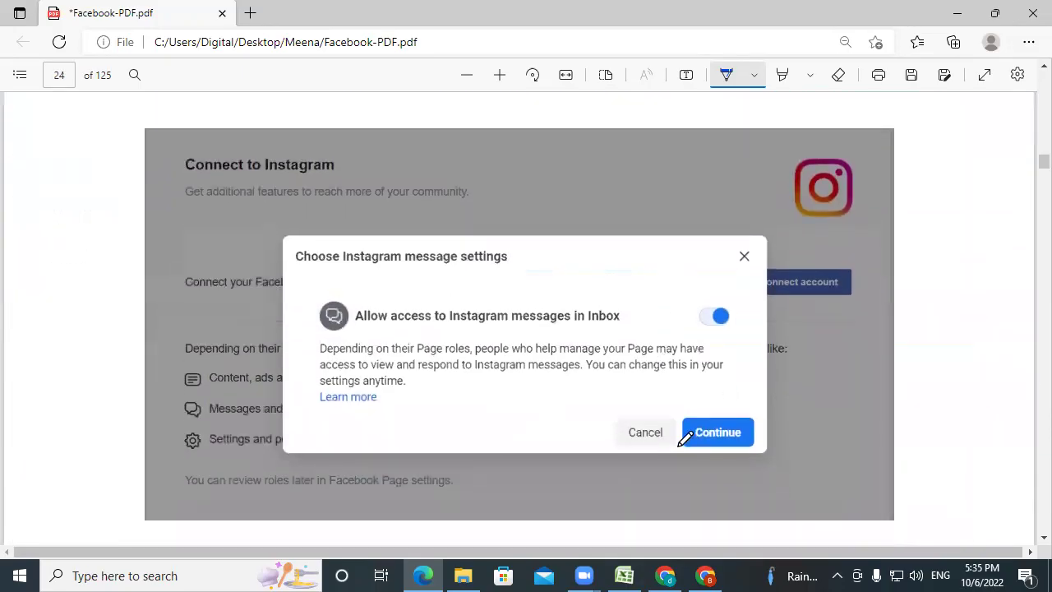
{"action": "scroll", "coordinate": [648, 364], "scroll_direction": "down", "scroll_amount": 7}
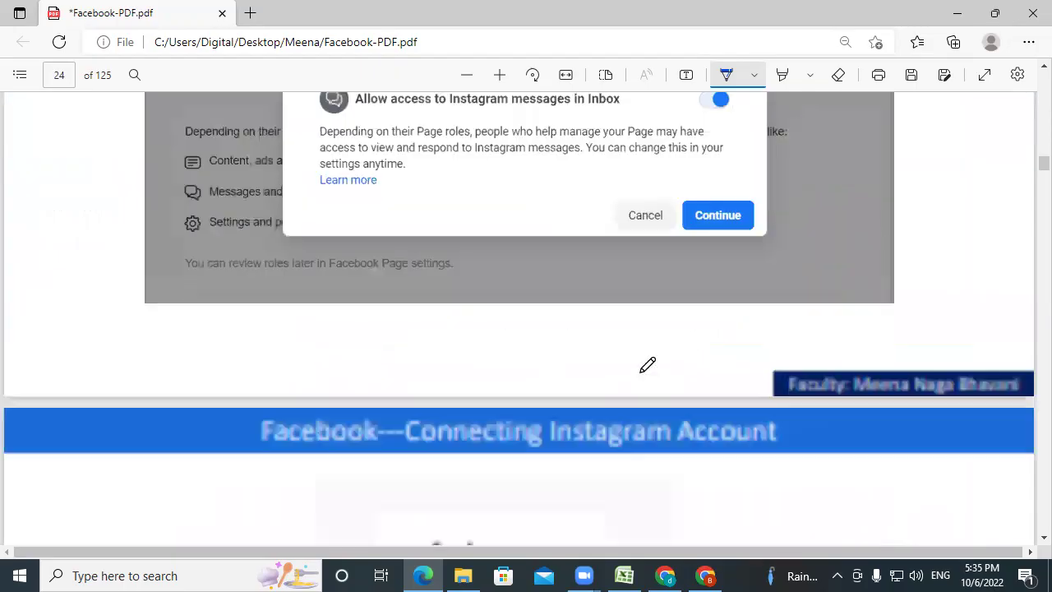
{"action": "left_click_drag", "start_coordinate": [472, 245], "coordinate": [508, 216]}
{"action": "left_click_drag", "start_coordinate": [534, 284], "coordinate": [627, 239]}
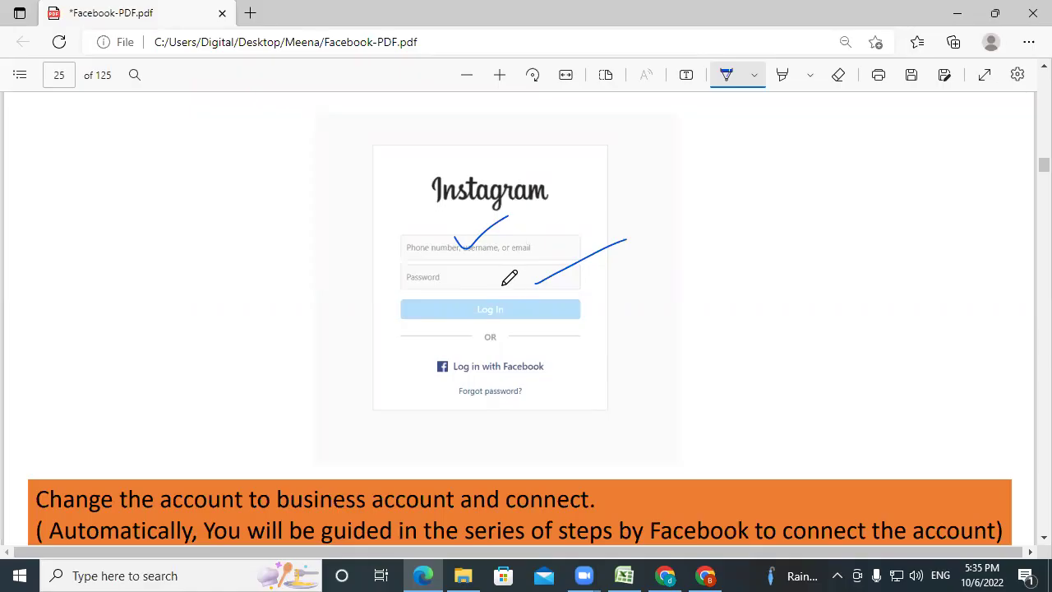
Mark the orange business-account caption with a blue pen tick.
{"action": "scroll", "coordinate": [799, 372], "scroll_direction": "down", "scroll_amount": 1}
{"action": "scroll", "coordinate": [799, 372], "scroll_direction": "down", "scroll_amount": 1}
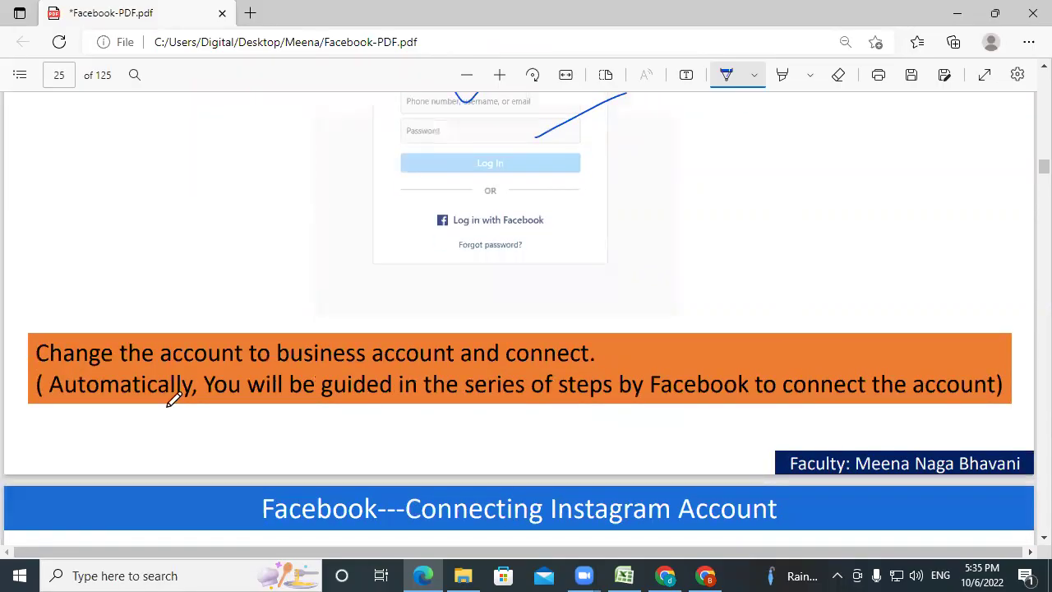
{"action": "left_click_drag", "start_coordinate": [10, 353], "coordinate": [64, 315]}
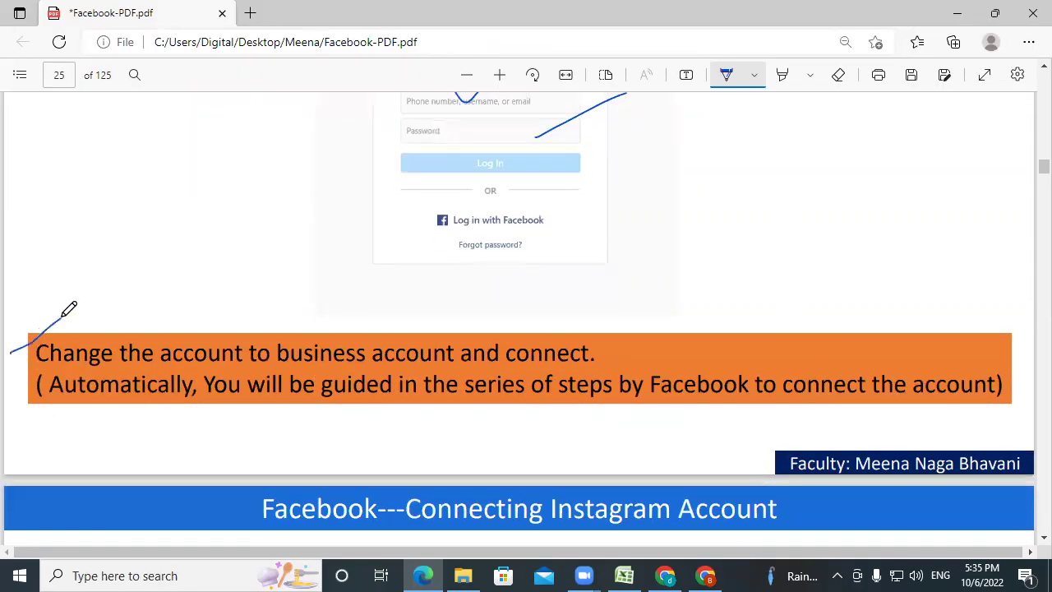
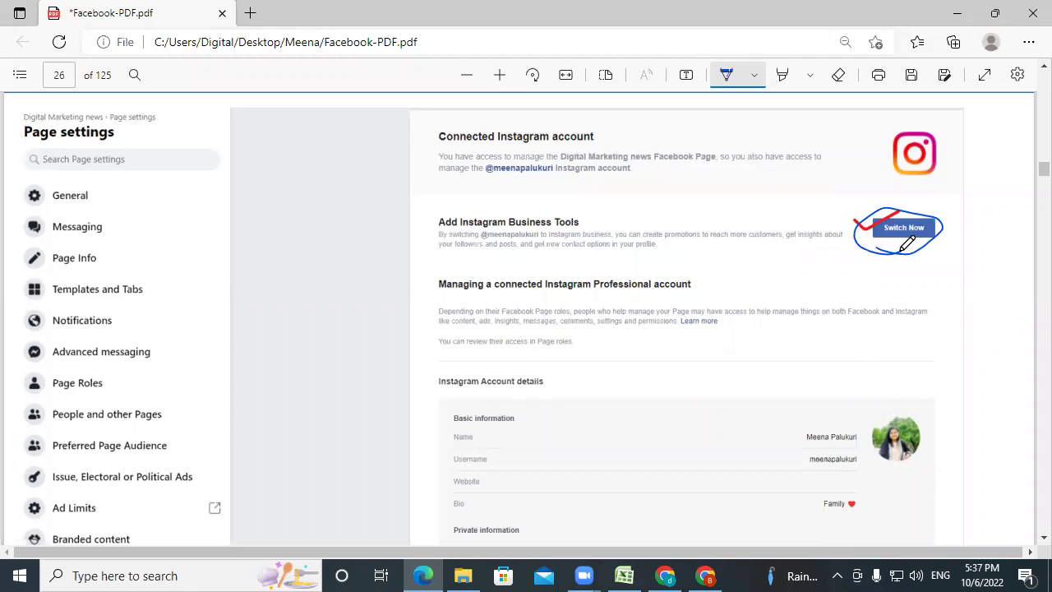
Scroll the PDF to slide 26, the Connected Instagram account slide with Switch Now circled.
{"action": "scroll", "coordinate": [913, 239], "scroll_direction": "down", "scroll_amount": 8}
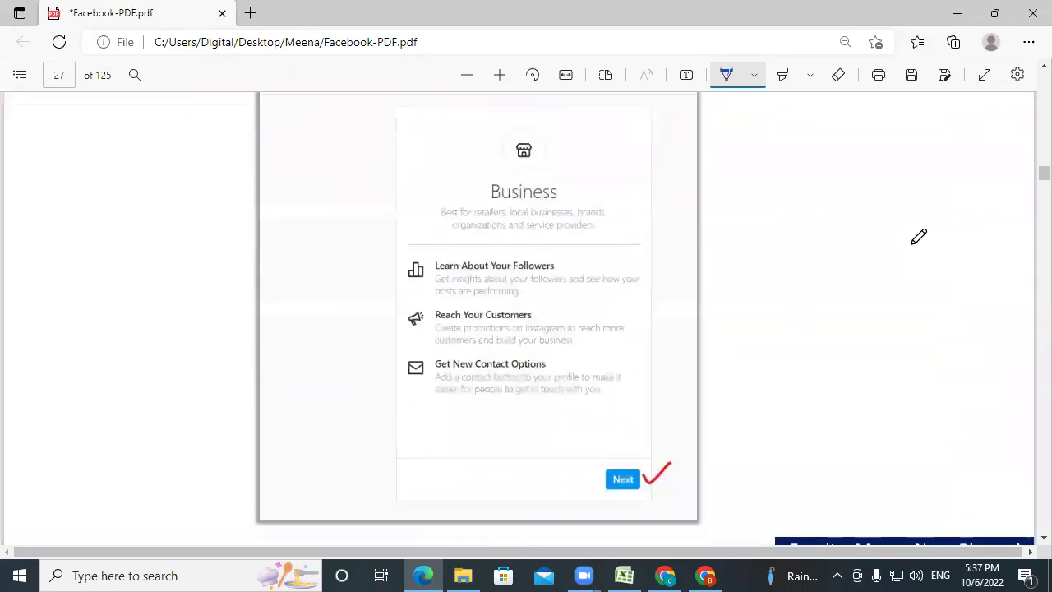
Page through slides 27–30, underline Disconnect Instagram on slide 30 in blue, and return to Facebook.
{"action": "scroll", "coordinate": [920, 236], "scroll_direction": "down", "scroll_amount": 2}
{"action": "scroll", "coordinate": [324, 202], "scroll_direction": "up", "scroll_amount": 1}
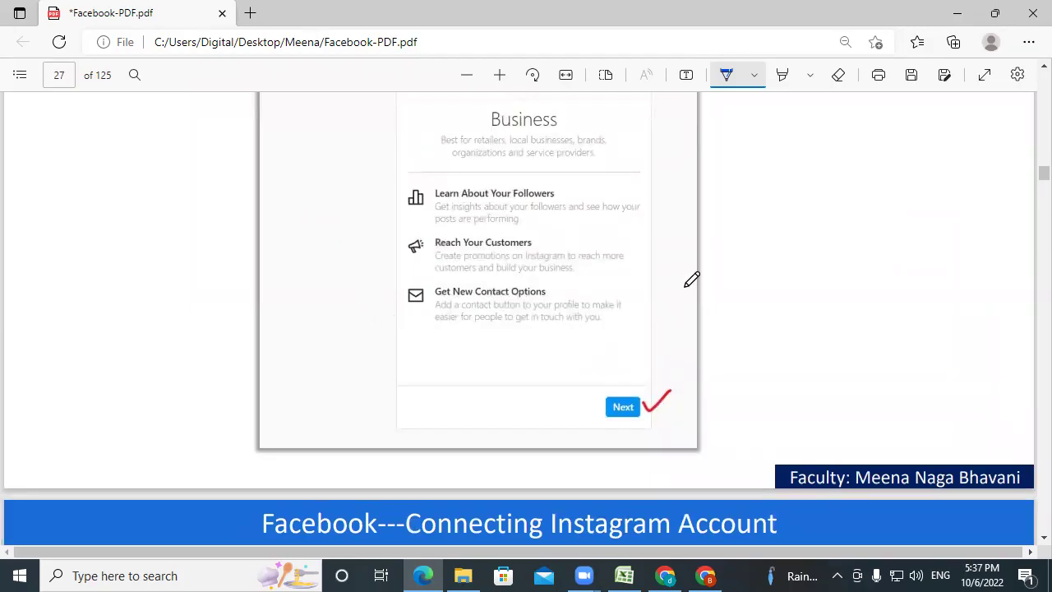
{"action": "scroll", "coordinate": [850, 279], "scroll_direction": "down", "scroll_amount": 4}
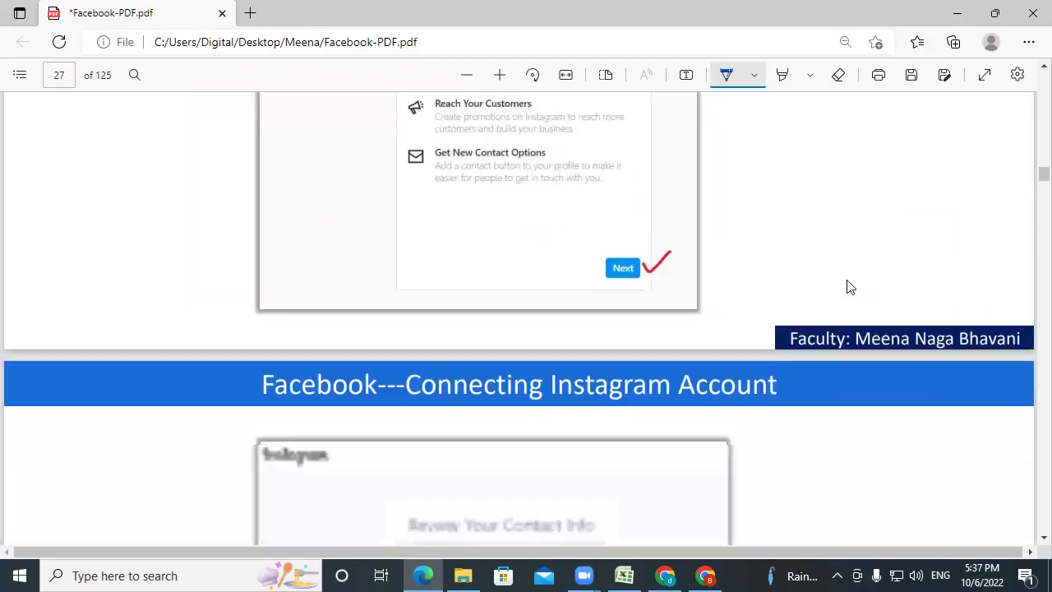
{"action": "scroll", "coordinate": [850, 278], "scroll_direction": "down", "scroll_amount": 4}
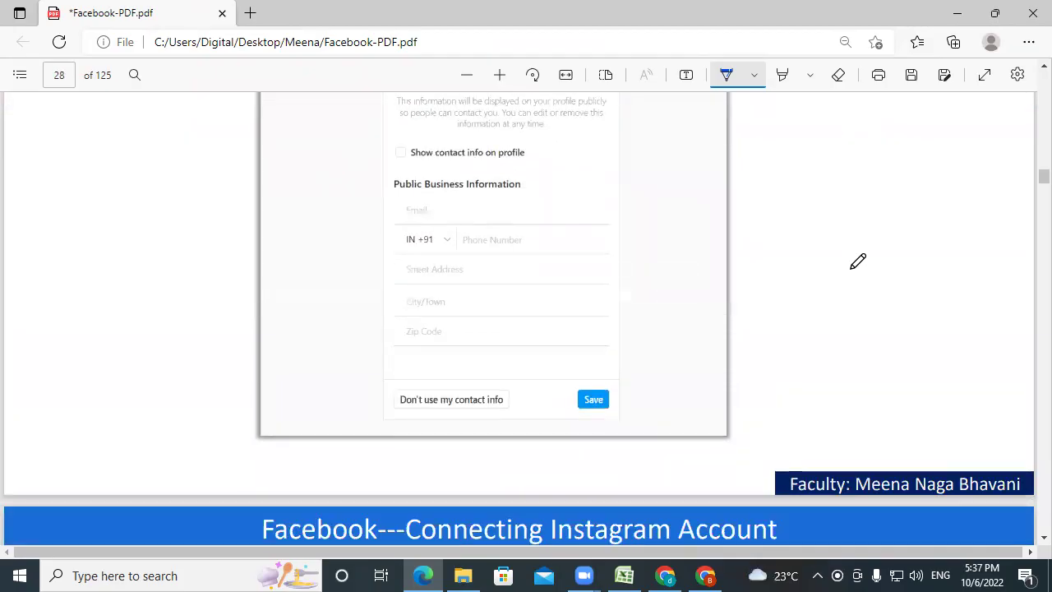
{"action": "scroll", "coordinate": [858, 262], "scroll_direction": "down", "scroll_amount": 7}
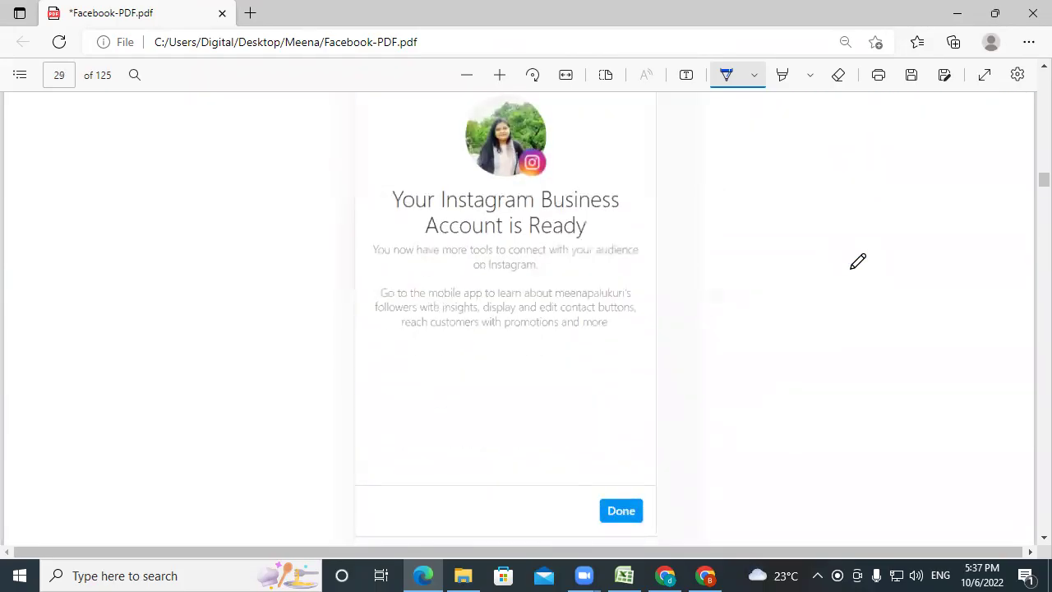
{"action": "scroll", "coordinate": [858, 261], "scroll_direction": "down", "scroll_amount": 5}
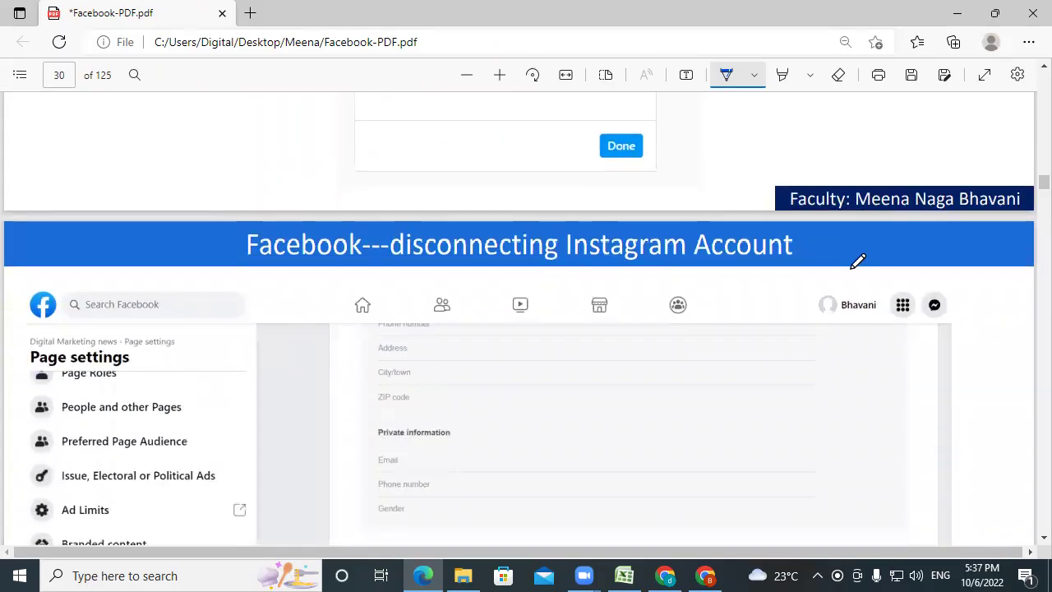
{"action": "scroll", "coordinate": [858, 262], "scroll_direction": "down", "scroll_amount": 3}
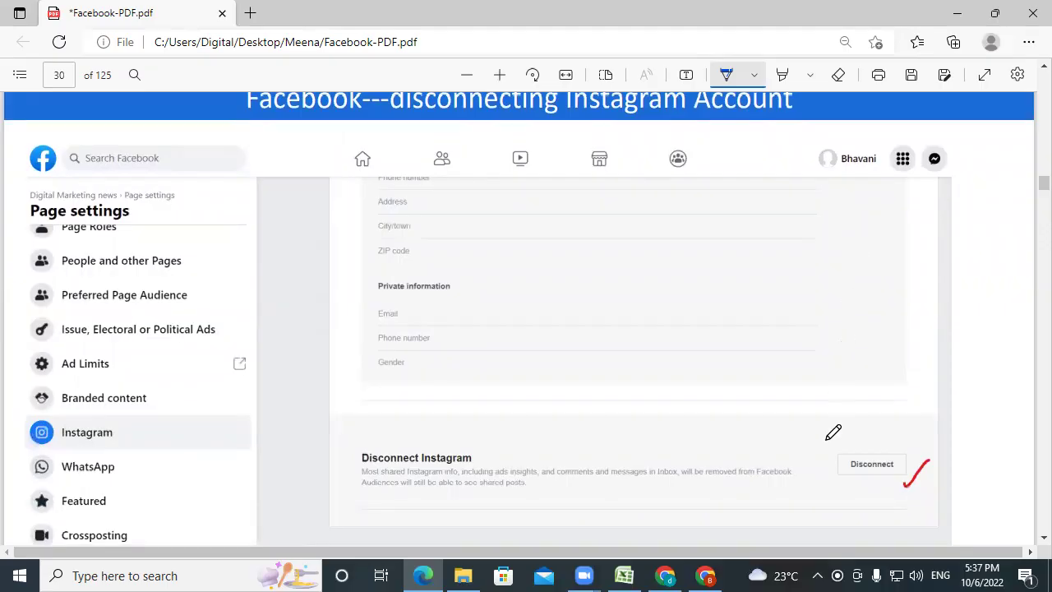
{"action": "left_click_drag", "start_coordinate": [808, 496], "coordinate": [875, 476]}
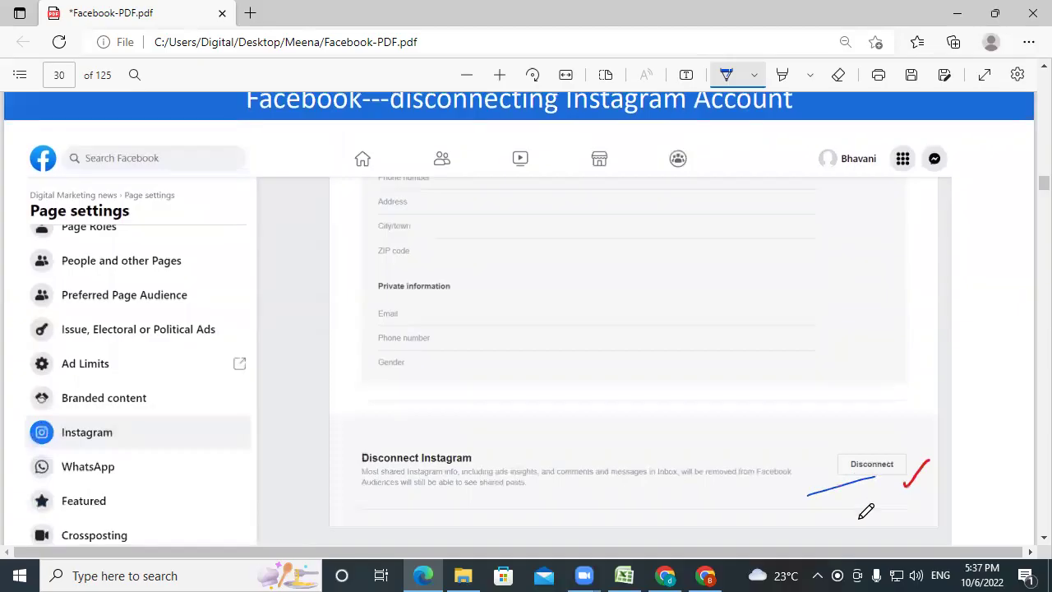
{"action": "left_click", "coordinate": [705, 576]}
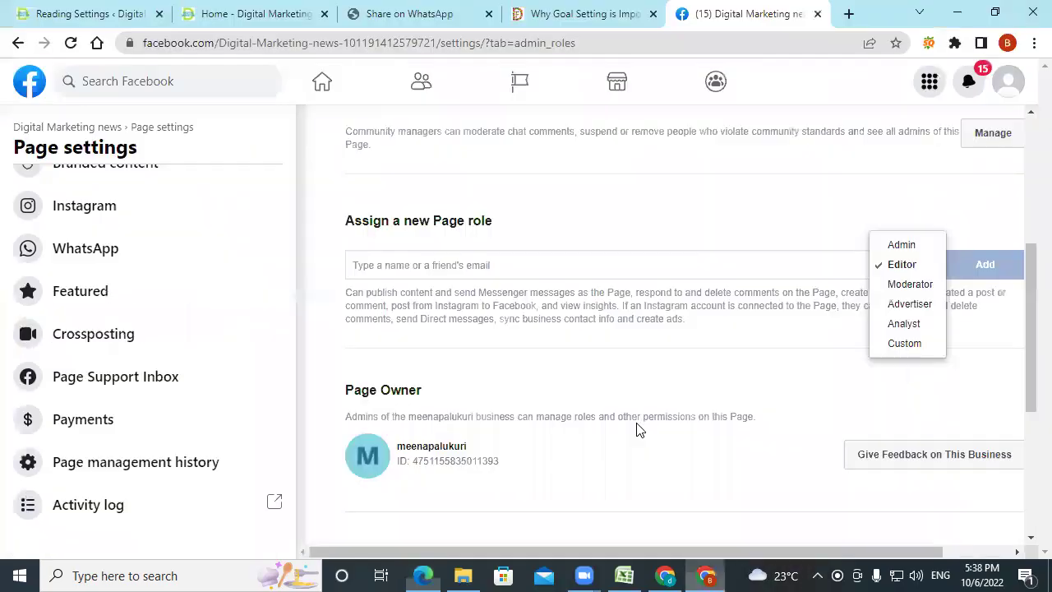
Review the Page's Instagram settings down to Disconnect Instagram, comparing with PDF slide 31.
{"action": "scroll", "coordinate": [658, 468], "scroll_direction": "down", "scroll_amount": 3}
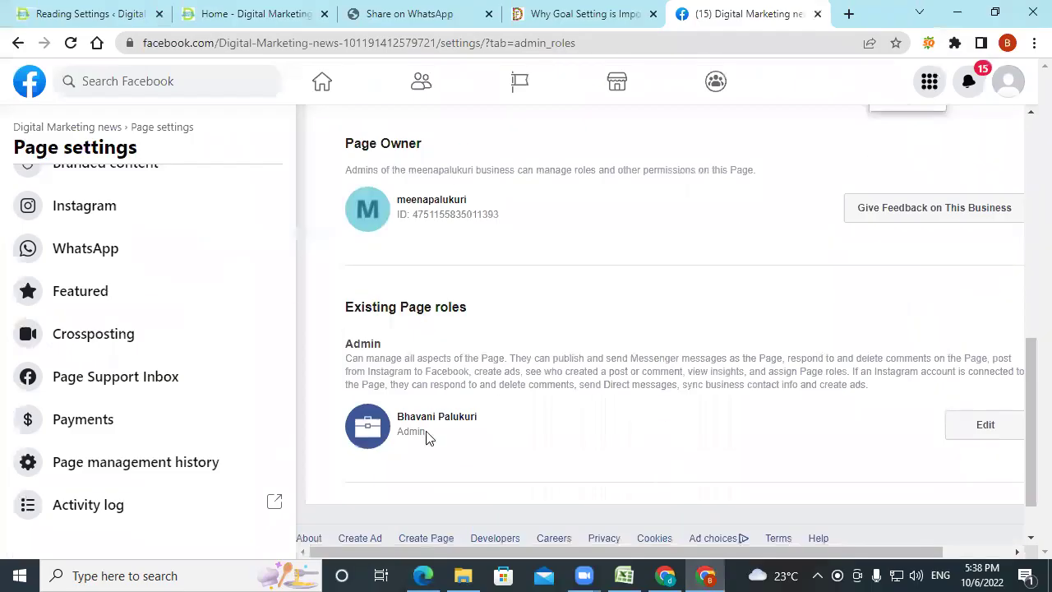
{"action": "left_click", "coordinate": [70, 221]}
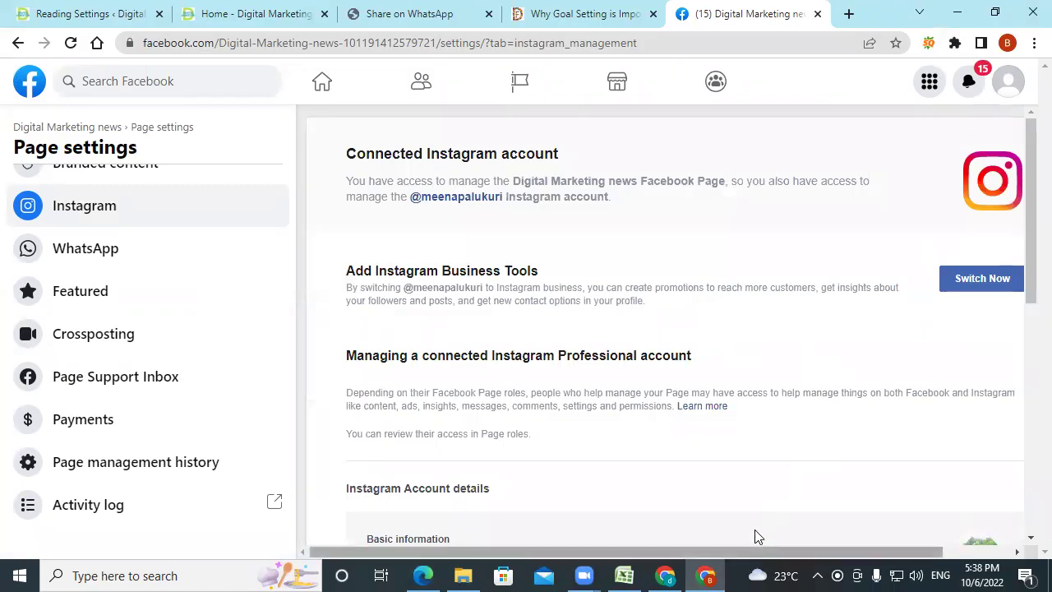
{"action": "left_click_drag", "start_coordinate": [758, 551], "coordinate": [839, 551]}
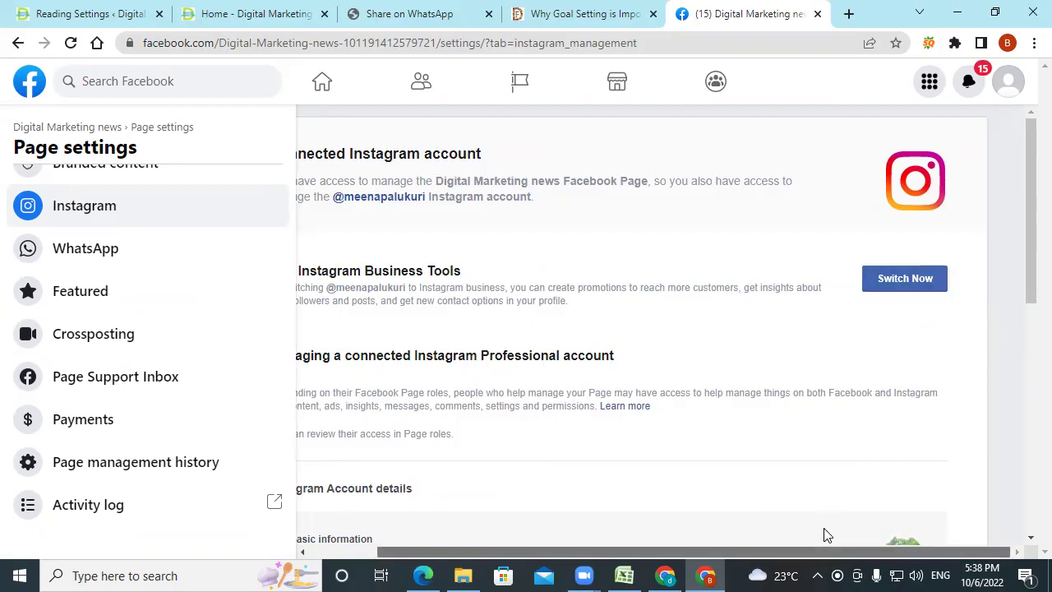
{"action": "left_click_drag", "start_coordinate": [824, 549], "coordinate": [742, 571]}
{"action": "scroll", "coordinate": [756, 487], "scroll_direction": "down", "scroll_amount": 6}
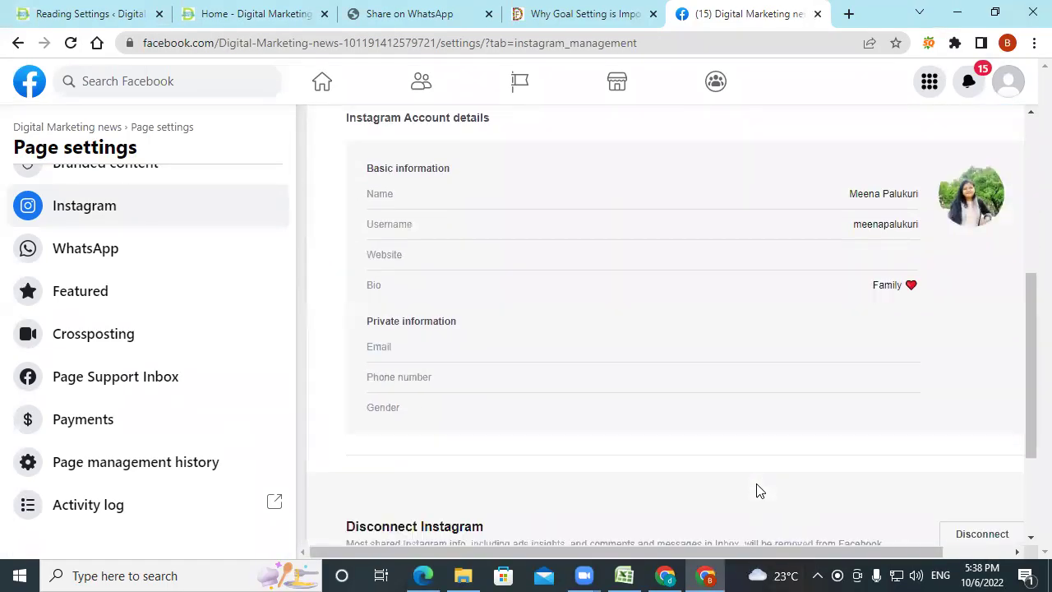
{"action": "scroll", "coordinate": [758, 490], "scroll_direction": "down", "scroll_amount": 1}
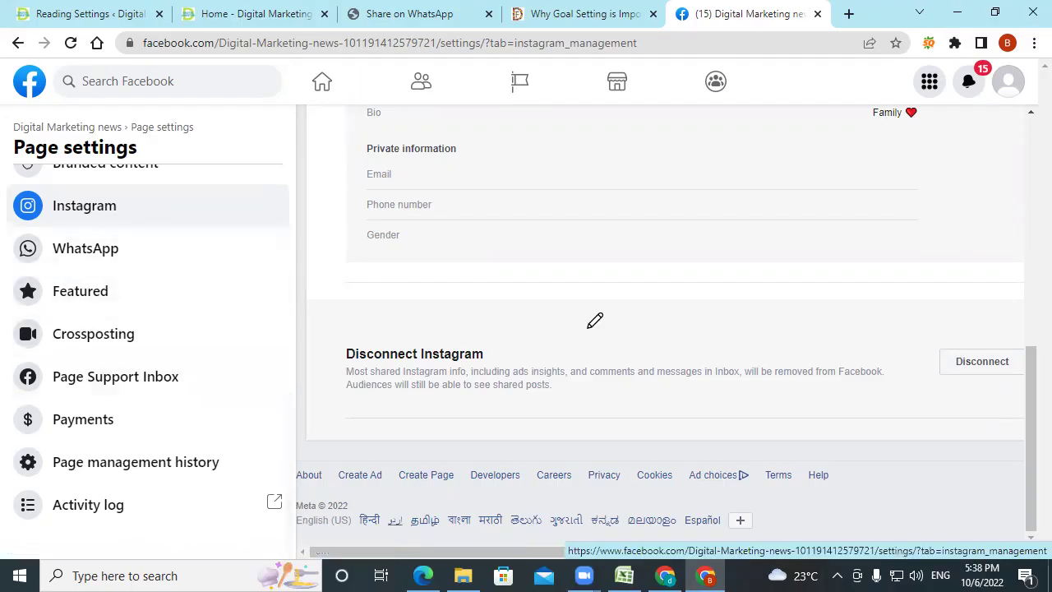
{"action": "key", "text": "alt+Tab"}
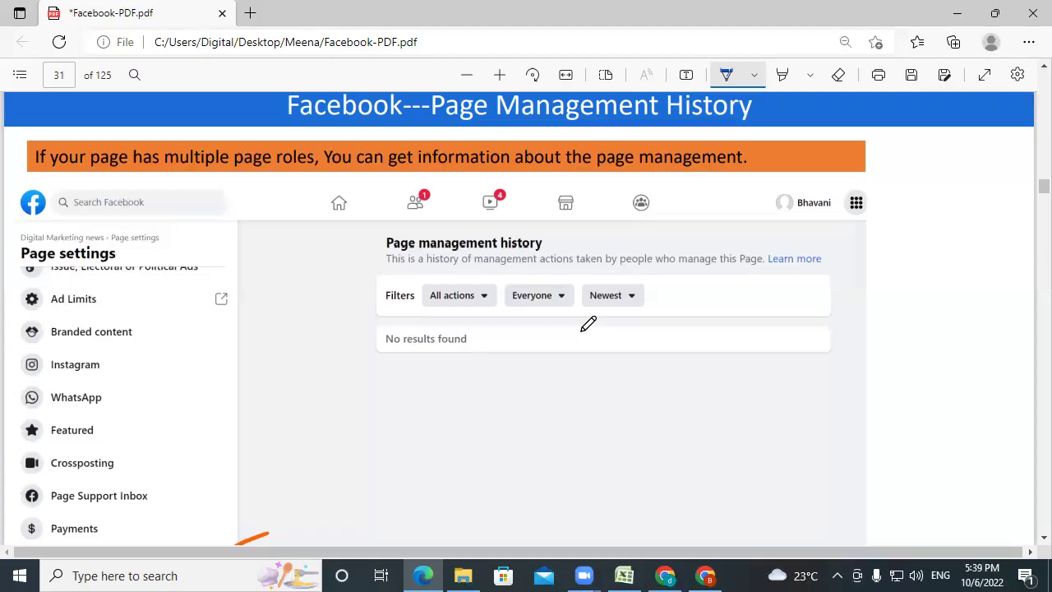
{"action": "left_click", "coordinate": [706, 576]}
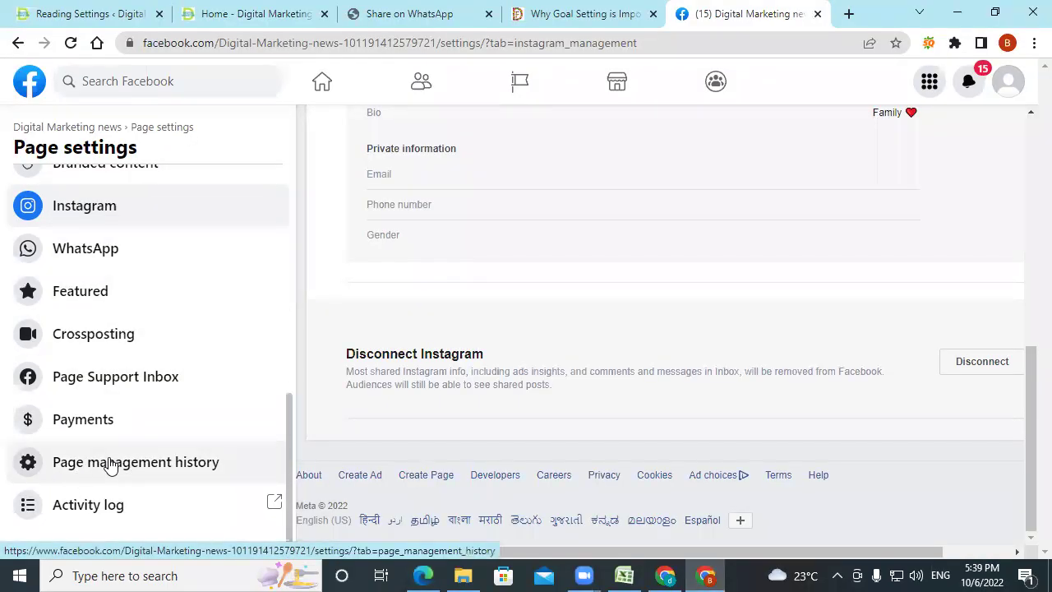
View the Page Management History's Claimed ownership entry, then return to PDF slide 31.
{"action": "left_click", "coordinate": [114, 465]}
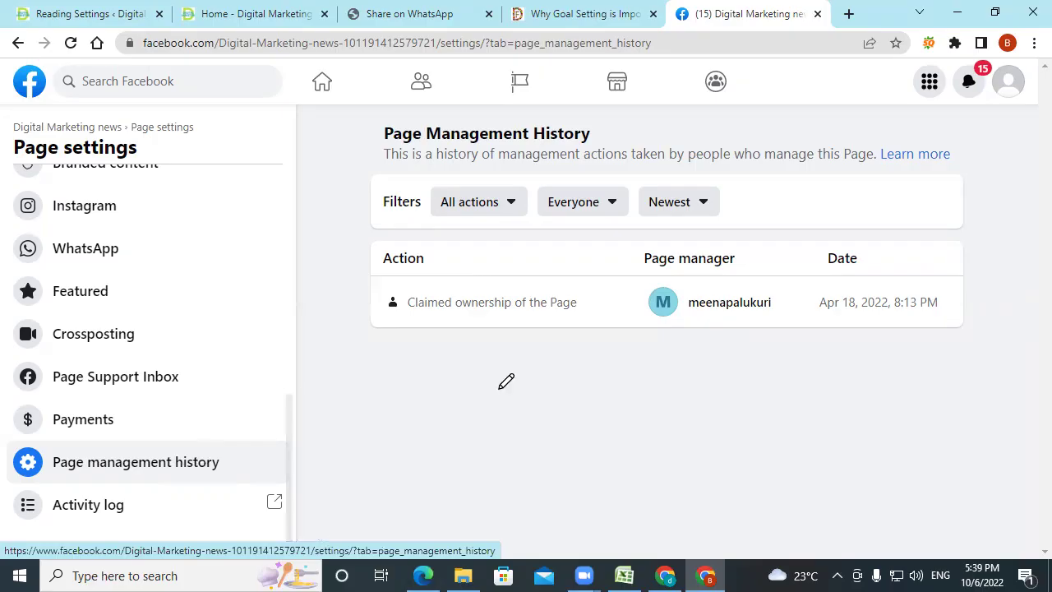
{"action": "key", "text": "alt+Tab"}
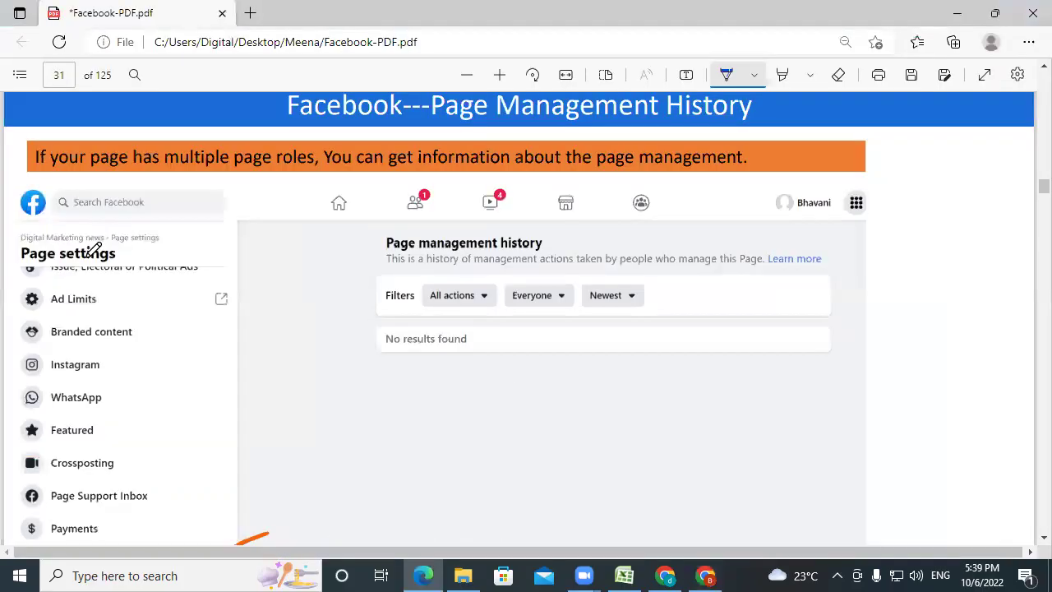
Scroll the PDF to slide 32 with Remove Page ticked, then go back to Facebook.
{"action": "scroll", "coordinate": [110, 332], "scroll_direction": "down", "scroll_amount": 2}
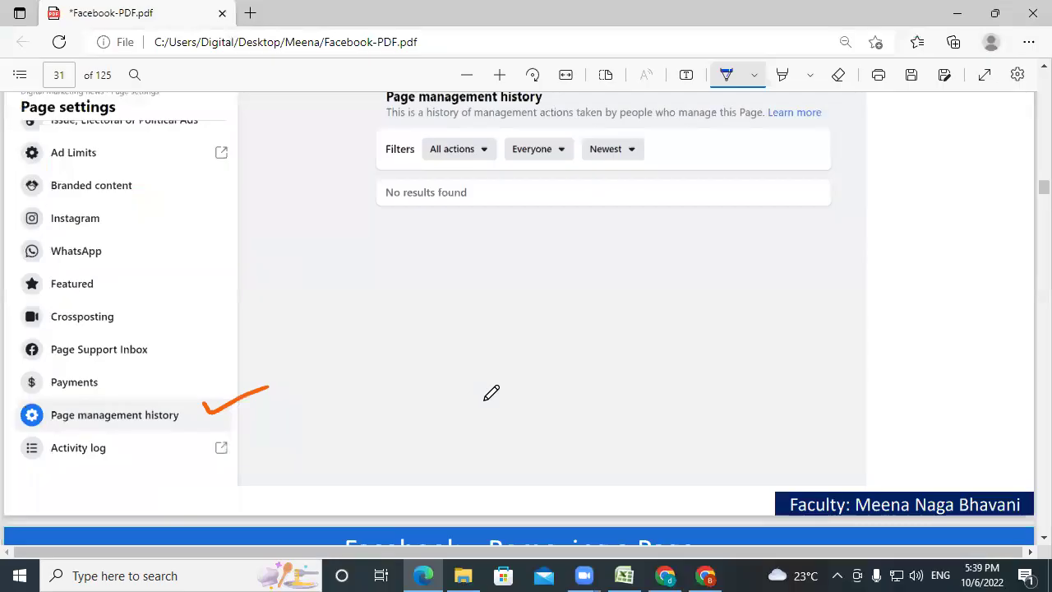
{"action": "scroll", "coordinate": [492, 393], "scroll_direction": "down", "scroll_amount": 6}
{"action": "scroll", "coordinate": [523, 220], "scroll_direction": "down", "scroll_amount": 2}
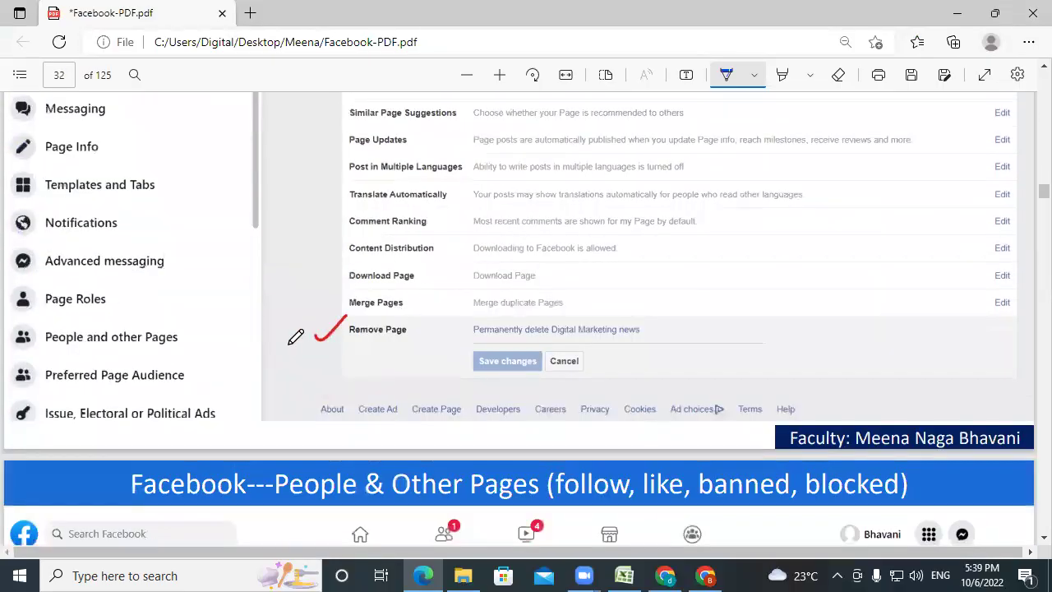
{"action": "scroll", "coordinate": [242, 329], "scroll_direction": "up", "scroll_amount": 2}
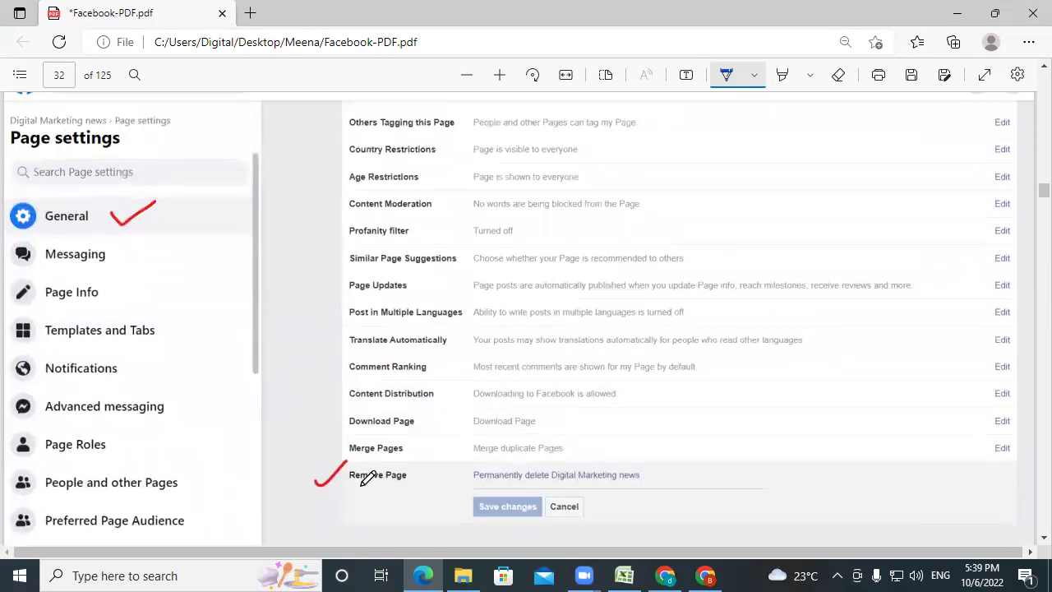
{"action": "left_click", "coordinate": [706, 575]}
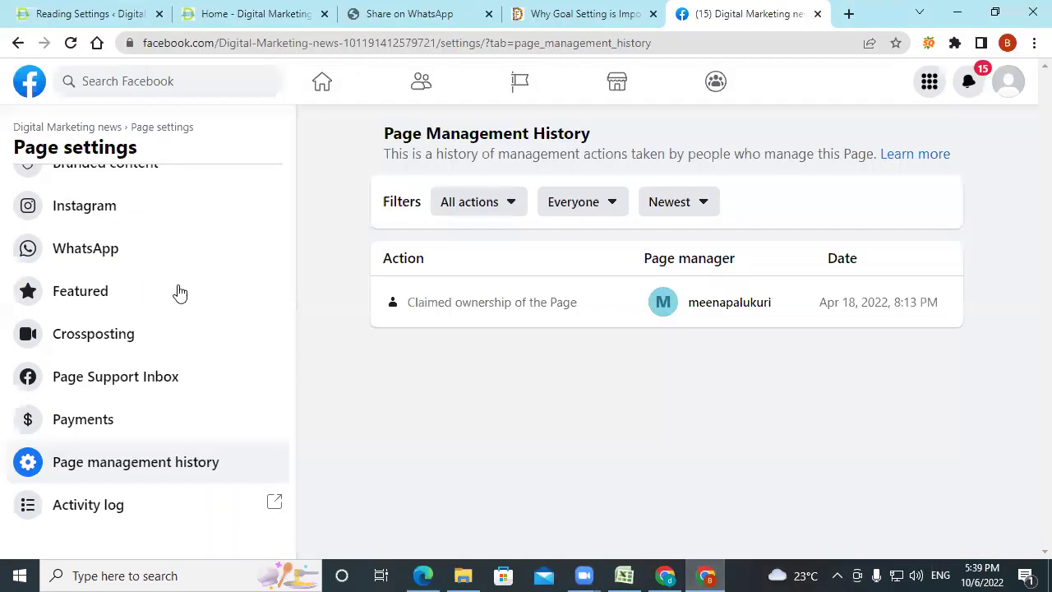
{"action": "scroll", "coordinate": [148, 279], "scroll_direction": "up", "scroll_amount": 3}
Show the General Page settings down to the Remove Page row, then return to slide 32.
{"action": "scroll", "coordinate": [115, 259], "scroll_direction": "up", "scroll_amount": 3}
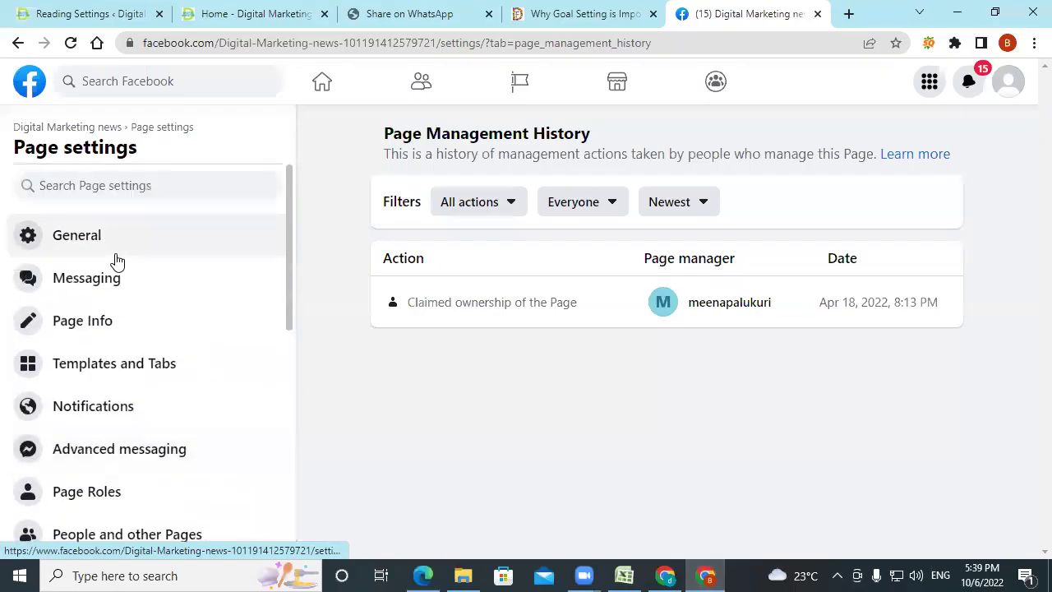
{"action": "left_click", "coordinate": [74, 236]}
{"action": "scroll", "coordinate": [793, 456], "scroll_direction": "down", "scroll_amount": 5}
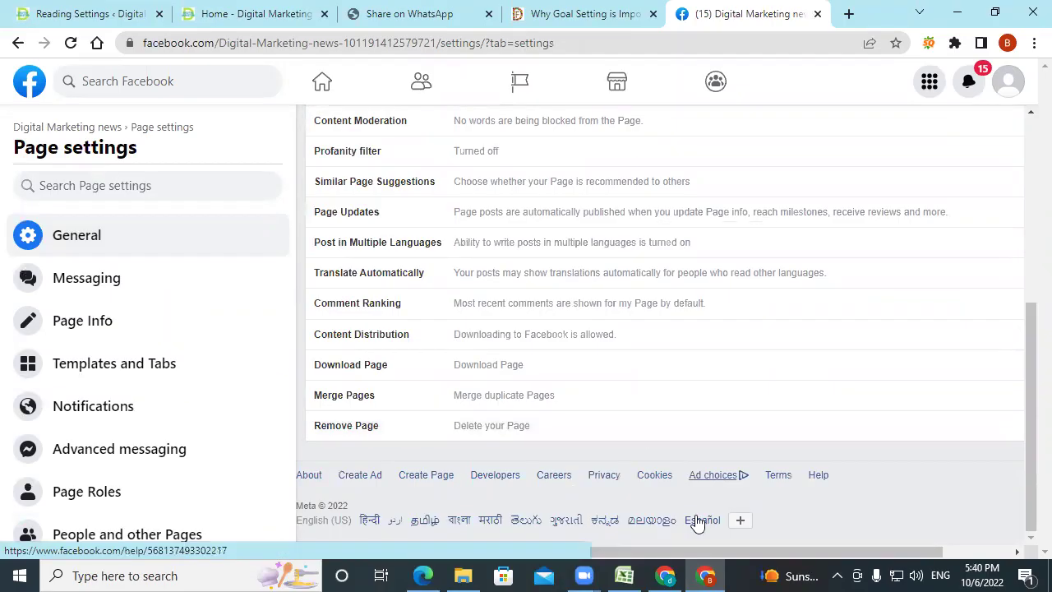
{"action": "left_click", "coordinate": [423, 576]}
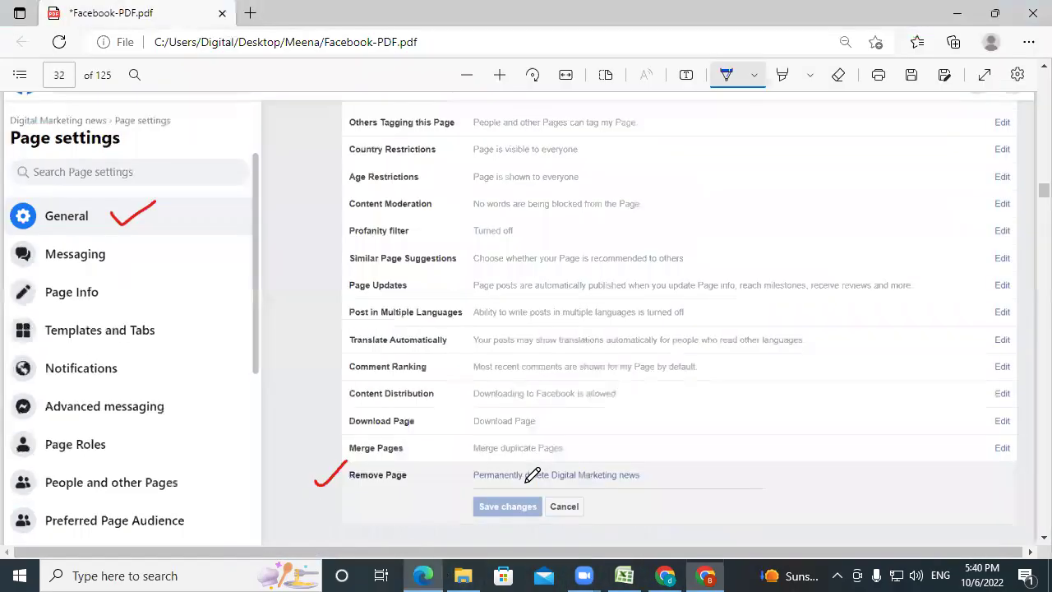
Advance the PDF to slide 33, People and other Pages, and return to Facebook.
{"action": "scroll", "coordinate": [580, 406], "scroll_direction": "down", "scroll_amount": 5}
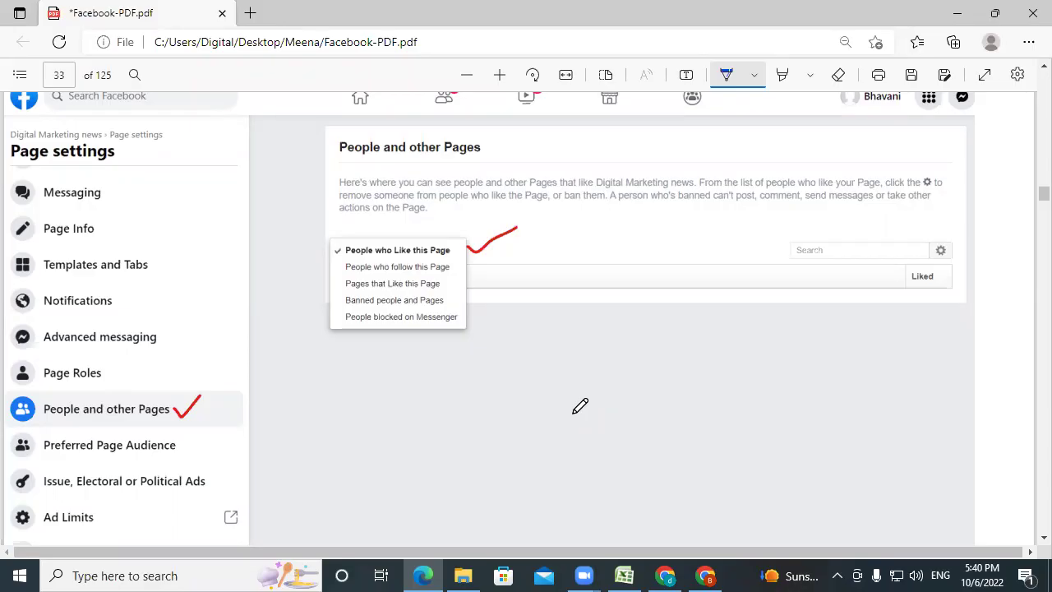
{"action": "left_click", "coordinate": [707, 575]}
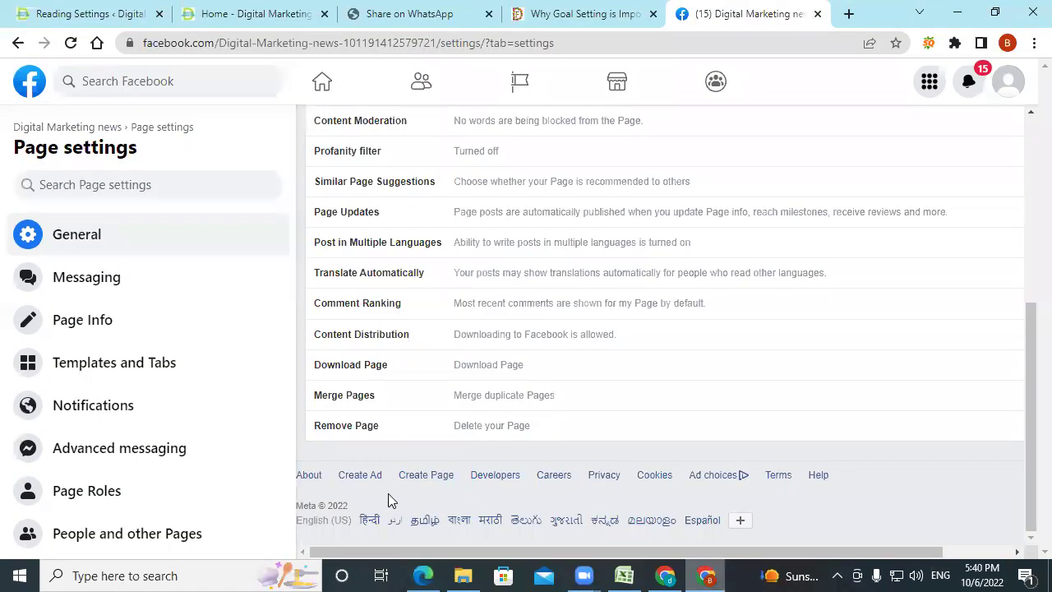
List People who Like this Page under People and other Pages for Digital Marketing news.
{"action": "scroll", "coordinate": [164, 503], "scroll_direction": "down", "scroll_amount": 1}
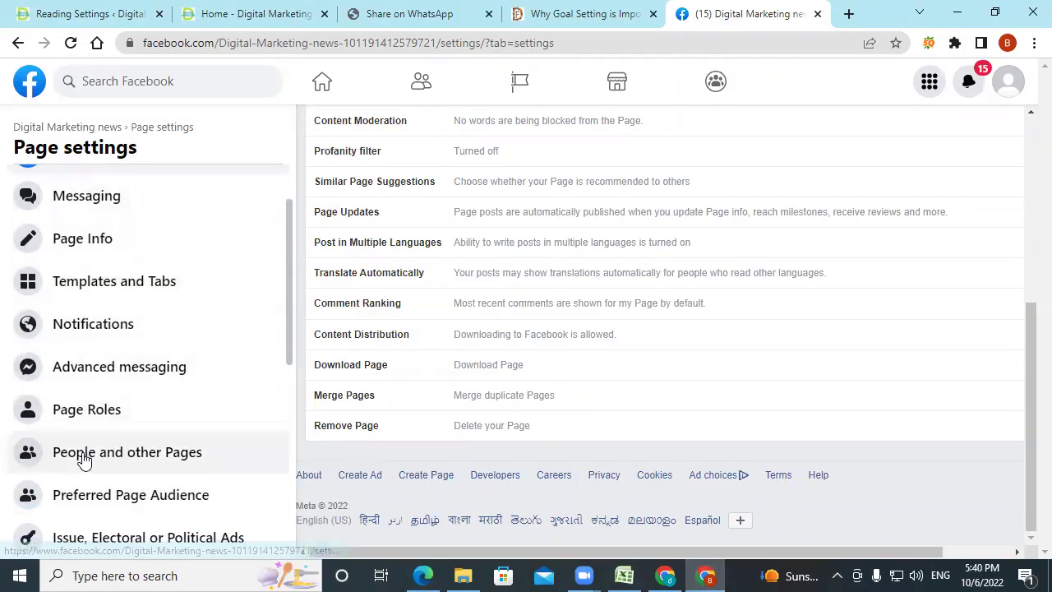
{"action": "left_click", "coordinate": [123, 454]}
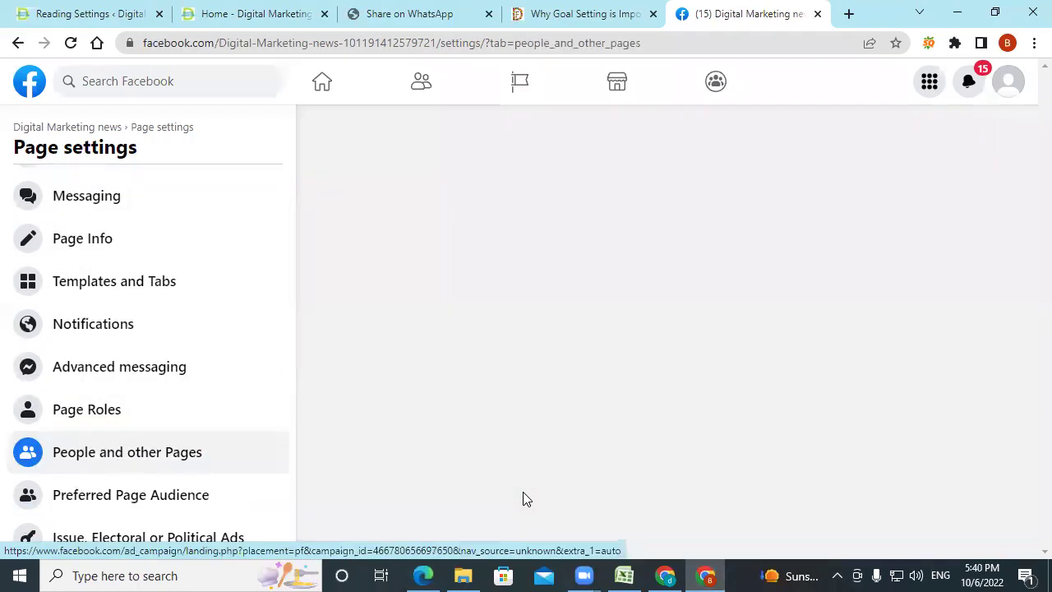
{"action": "left_click", "coordinate": [403, 265]}
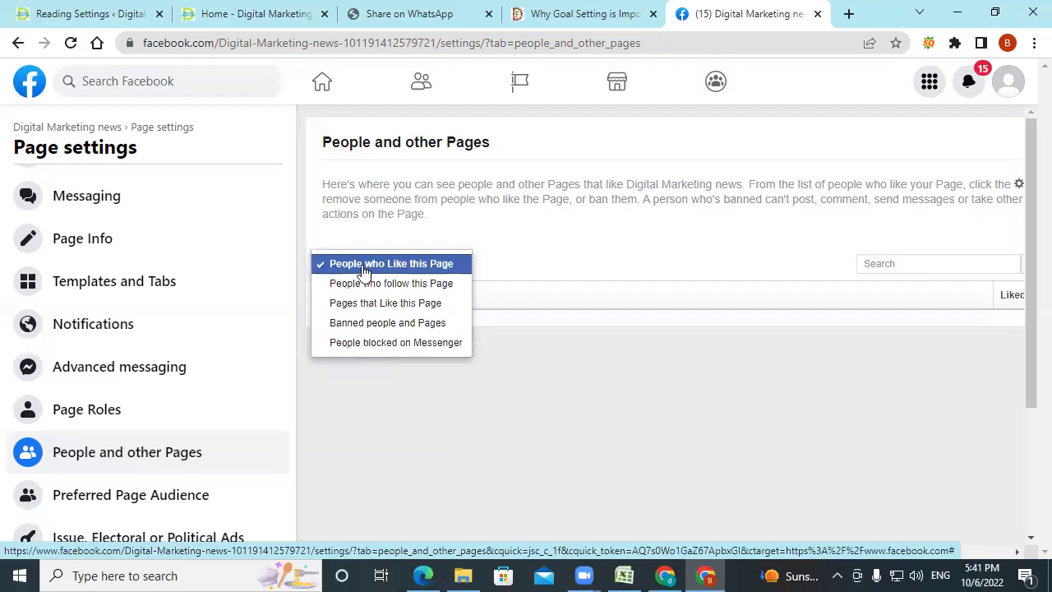
{"action": "left_click", "coordinate": [653, 391]}
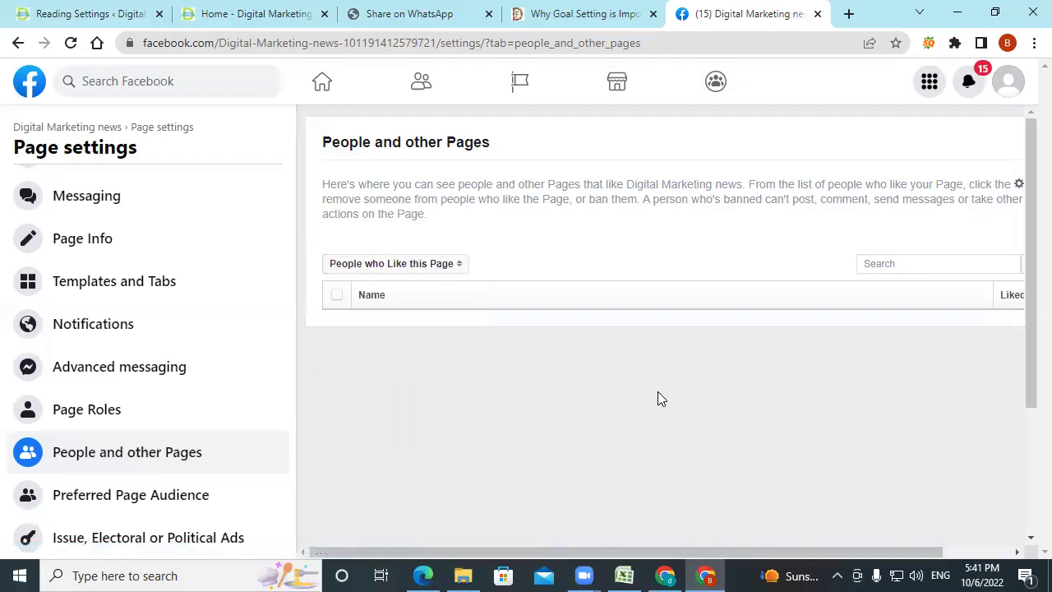
{"action": "left_click", "coordinate": [30, 82]}
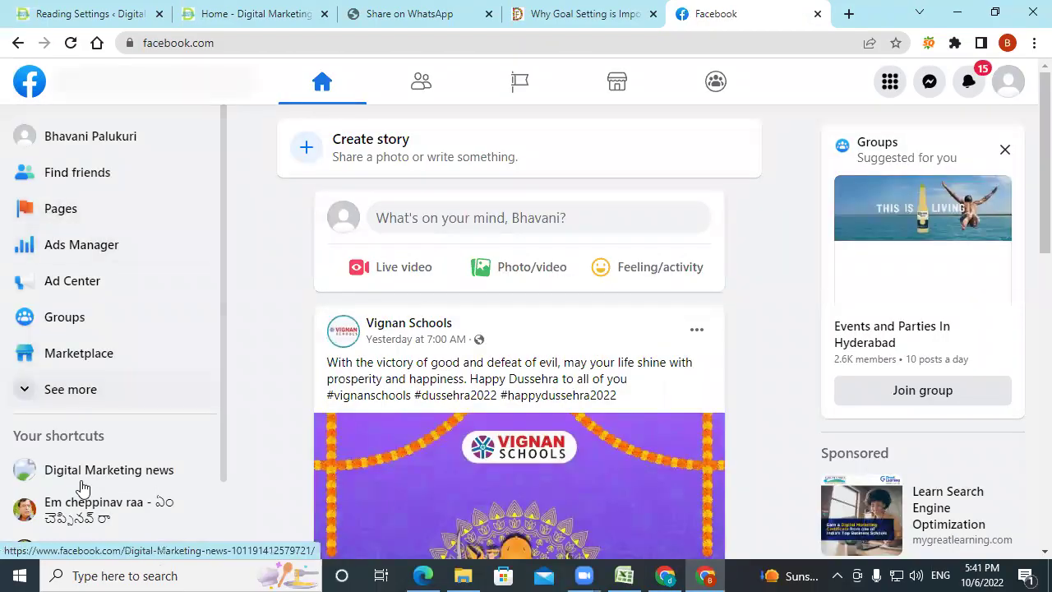
Open Danitha Digital Solutions from Your shortcuts, close the review-changes notice, and switch into it.
{"action": "scroll", "coordinate": [83, 488], "scroll_direction": "down", "scroll_amount": 1}
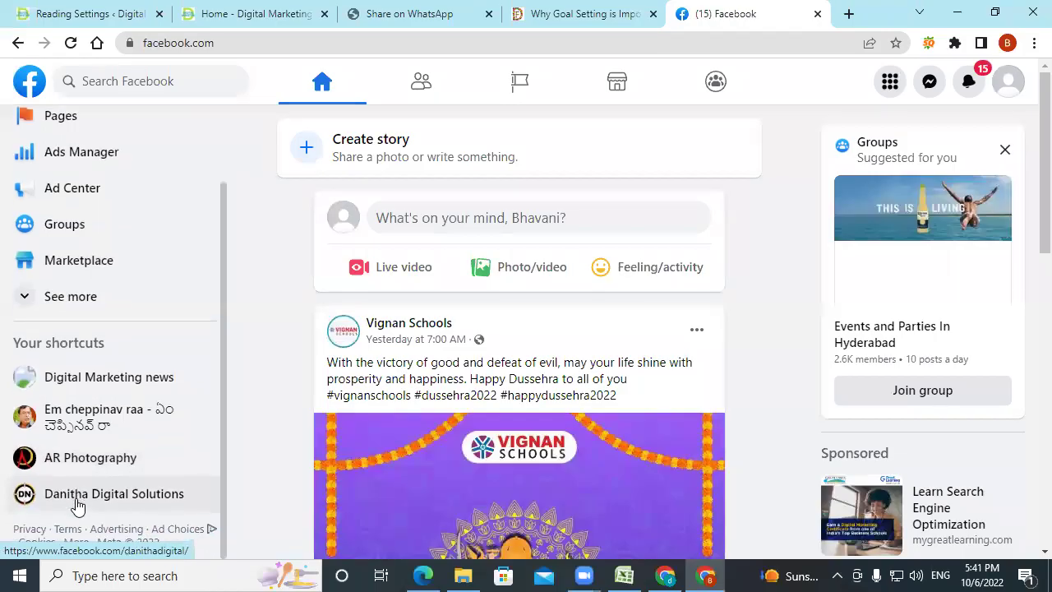
{"action": "left_click", "coordinate": [77, 502]}
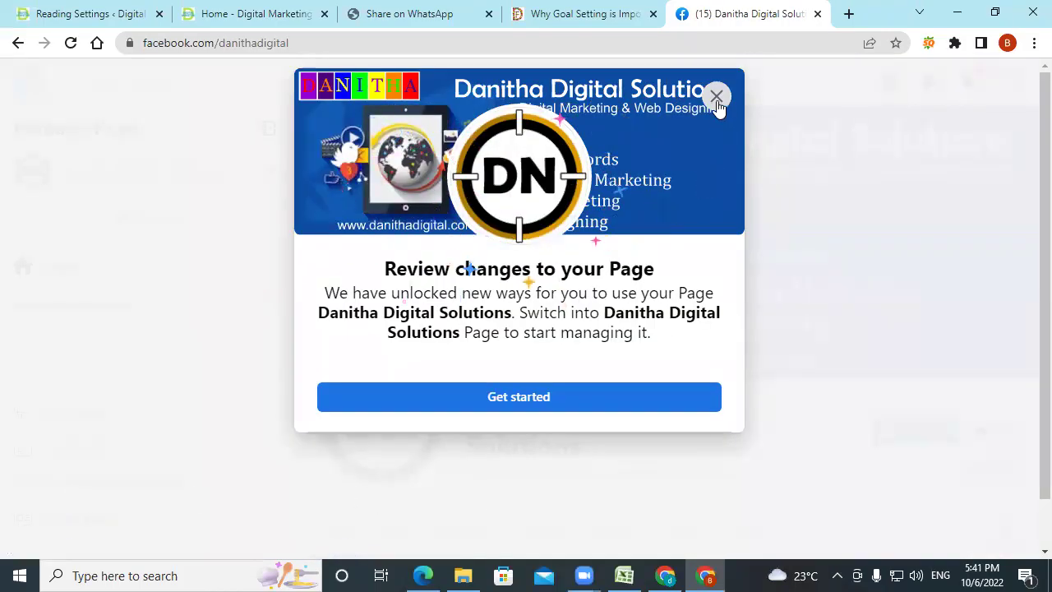
{"action": "left_click", "coordinate": [716, 96]}
{"action": "scroll", "coordinate": [127, 403], "scroll_direction": "down", "scroll_amount": 2}
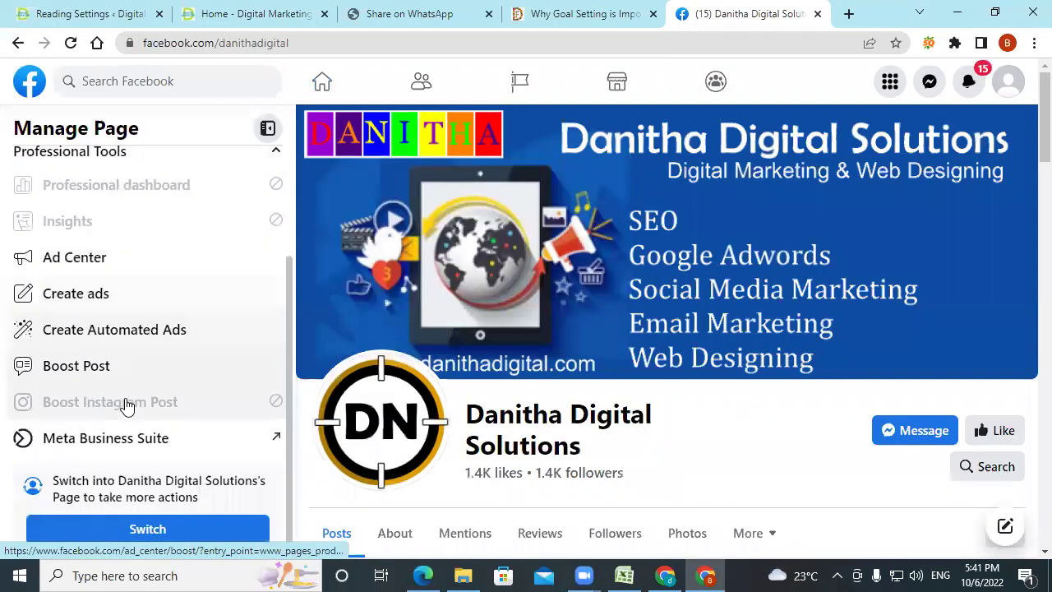
{"action": "scroll", "coordinate": [126, 403], "scroll_direction": "up", "scroll_amount": 2}
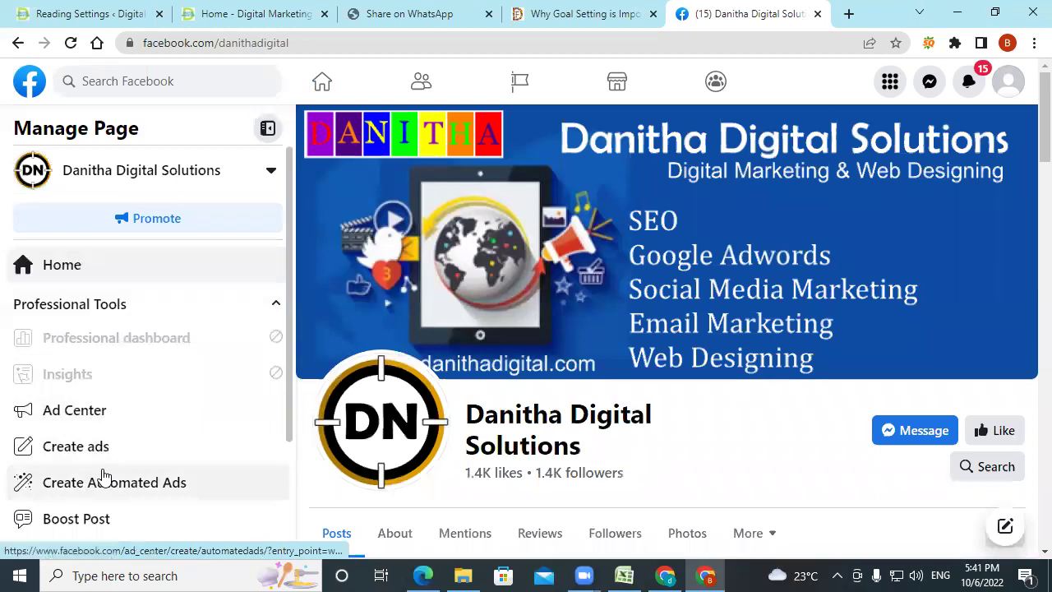
{"action": "scroll", "coordinate": [103, 475], "scroll_direction": "down", "scroll_amount": 2}
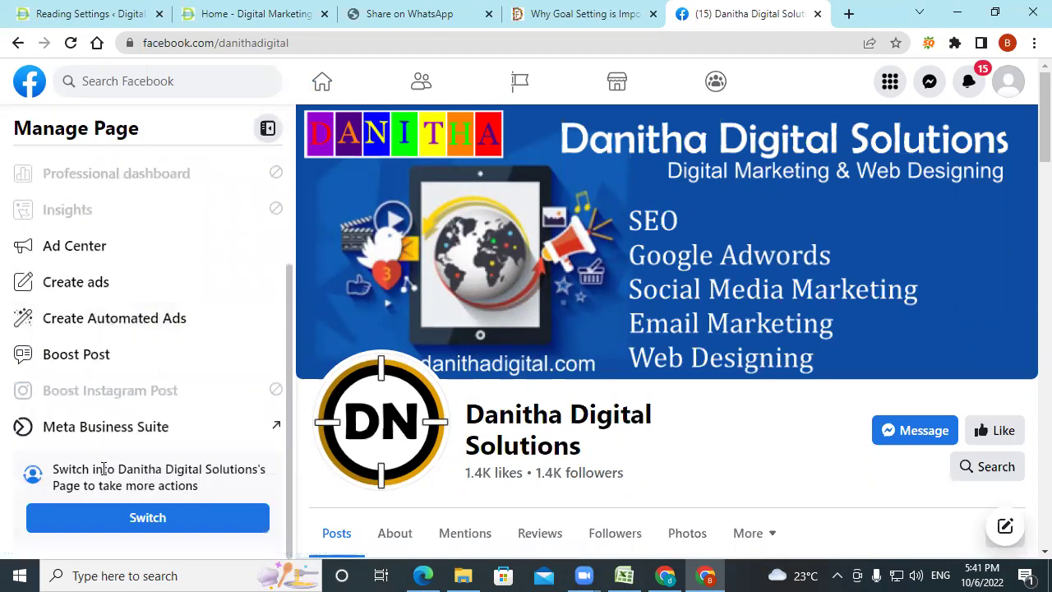
{"action": "left_click", "coordinate": [109, 524]}
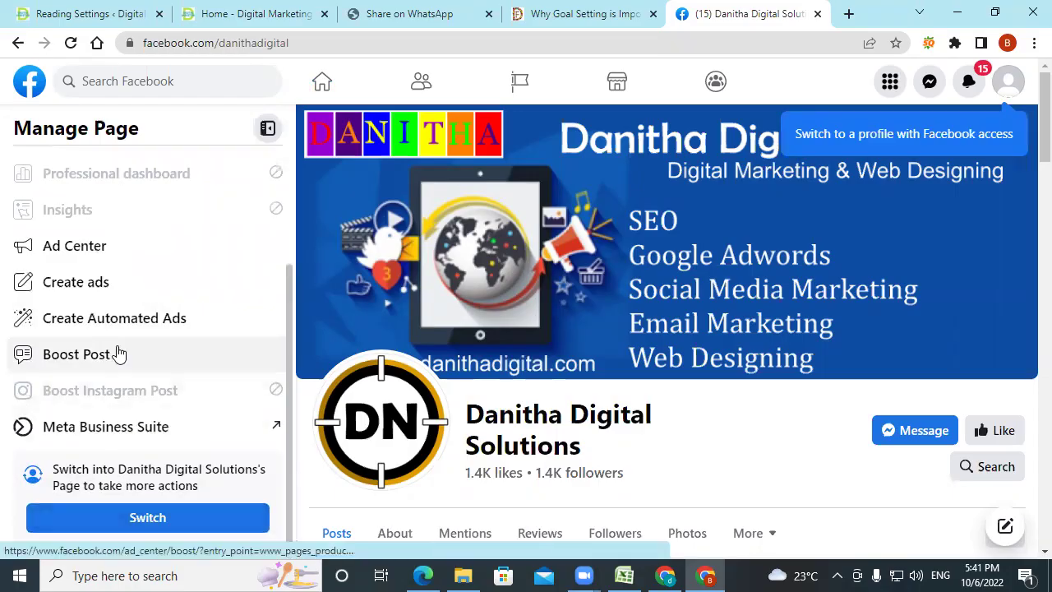
{"action": "left_click", "coordinate": [118, 426]}
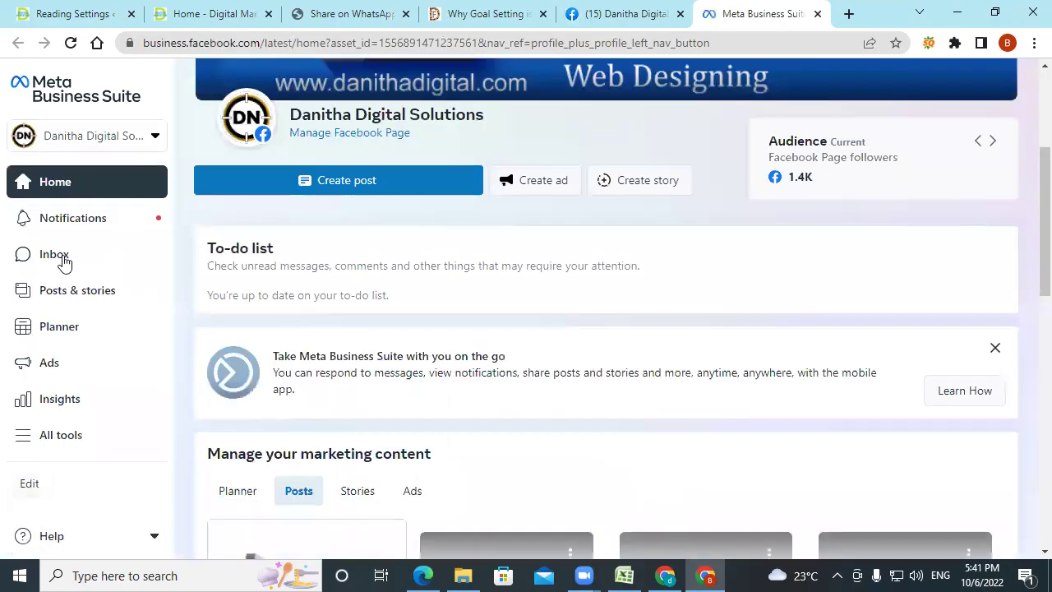
{"action": "left_click", "coordinate": [26, 444]}
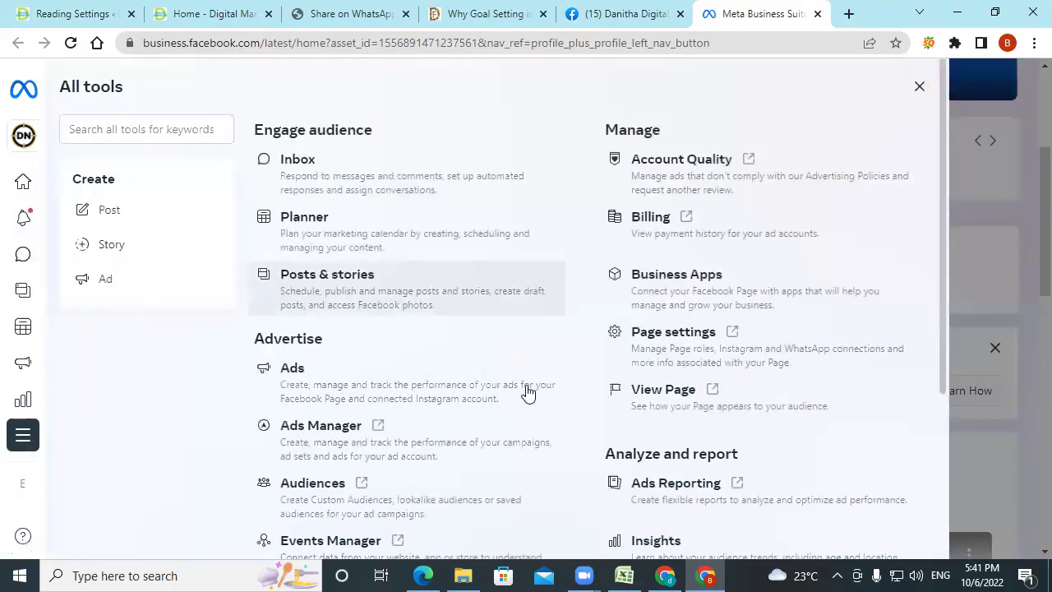
{"action": "scroll", "coordinate": [527, 393], "scroll_direction": "down", "scroll_amount": 2}
{"action": "scroll", "coordinate": [45, 518], "scroll_direction": "down", "scroll_amount": 2}
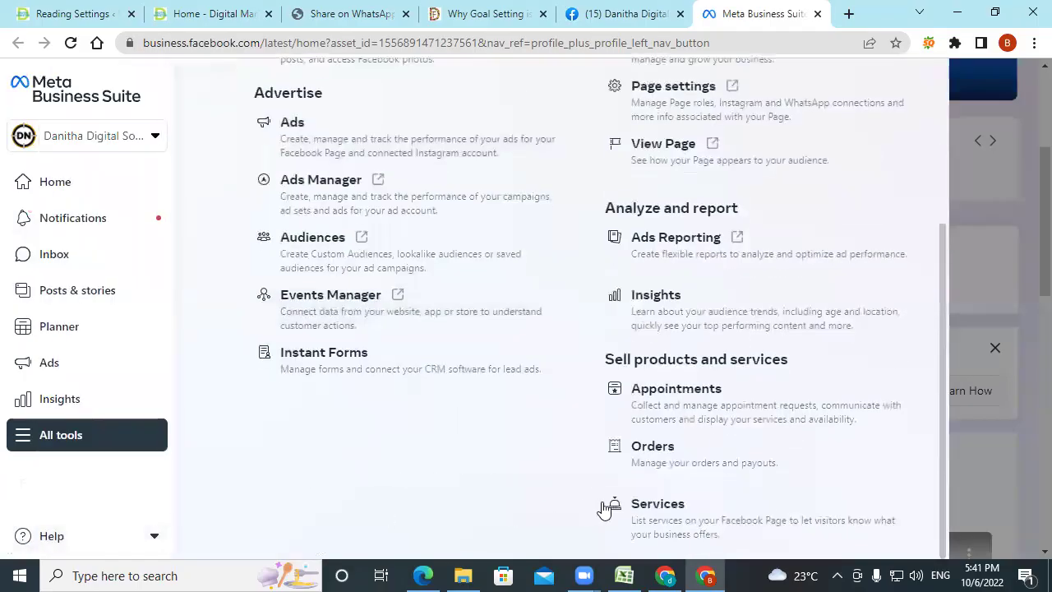
{"action": "mouse_move", "coordinate": [35, 306]}
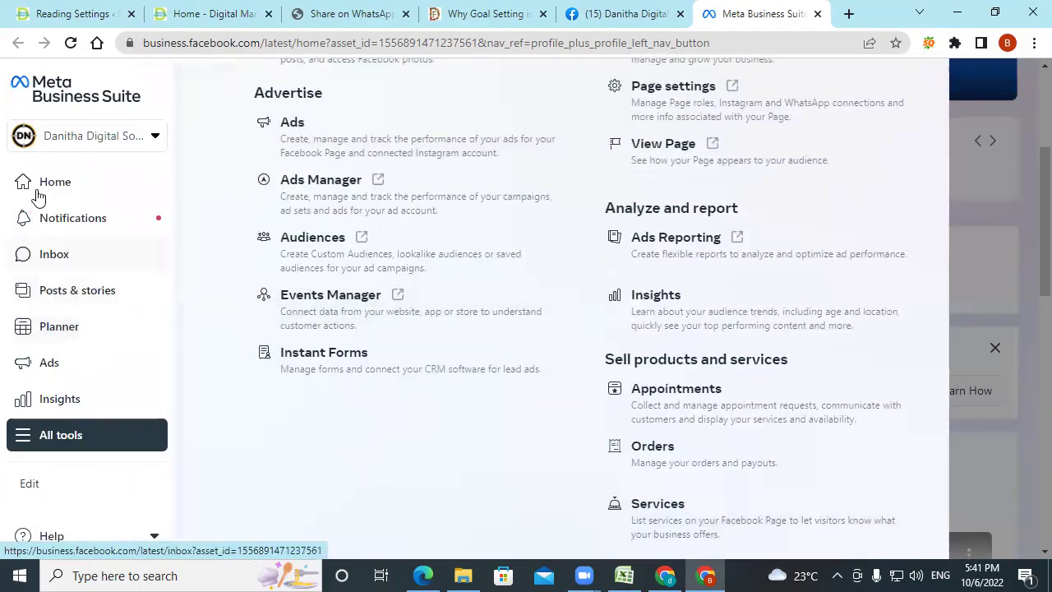
{"action": "left_click", "coordinate": [45, 136]}
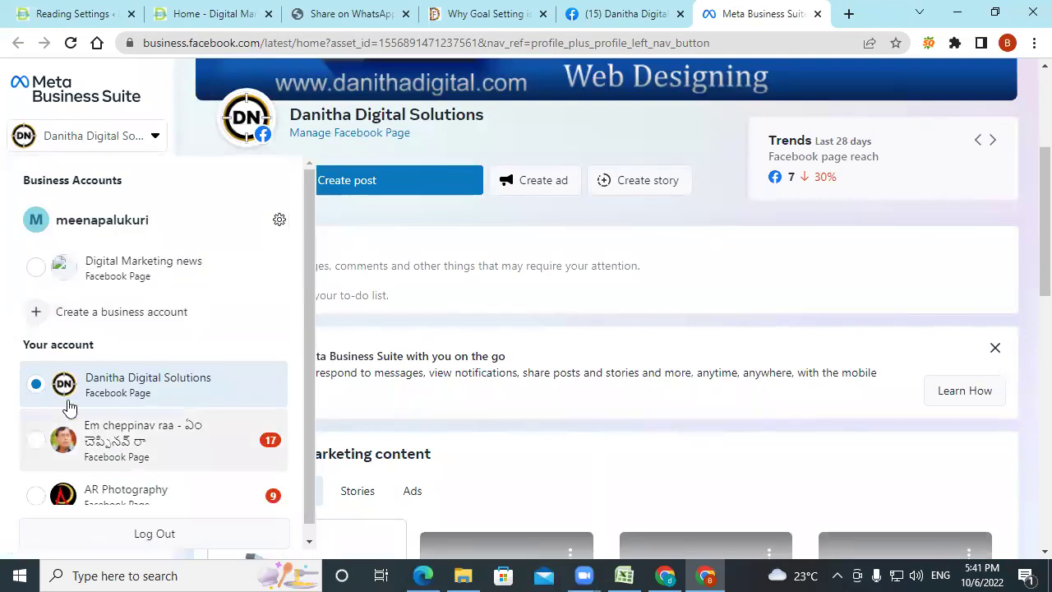
{"action": "left_click", "coordinate": [109, 267]}
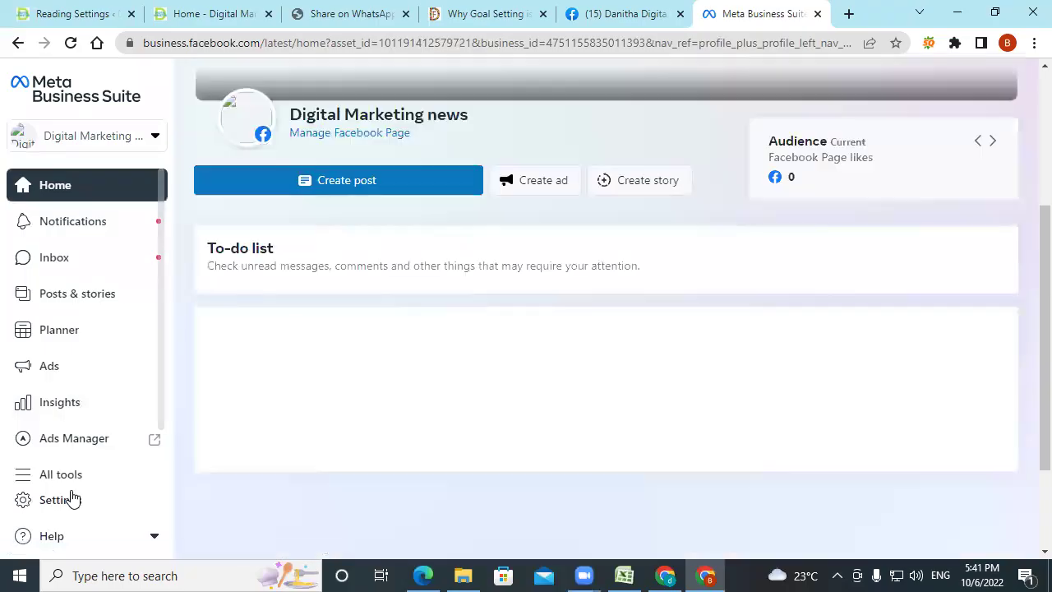
{"action": "left_click", "coordinate": [73, 501]}
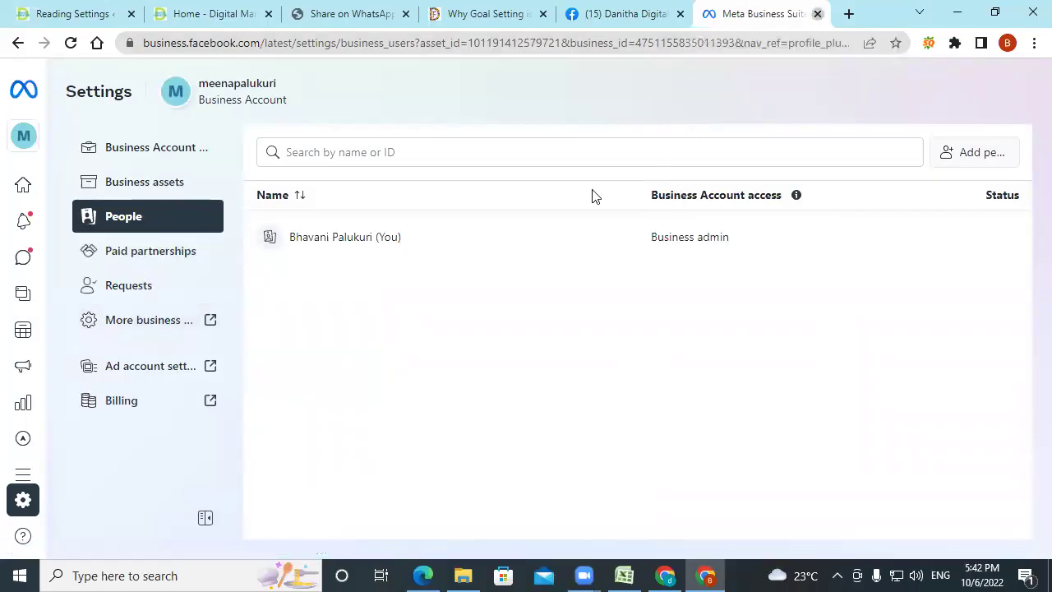
{"action": "key", "text": "ctrl+w"}
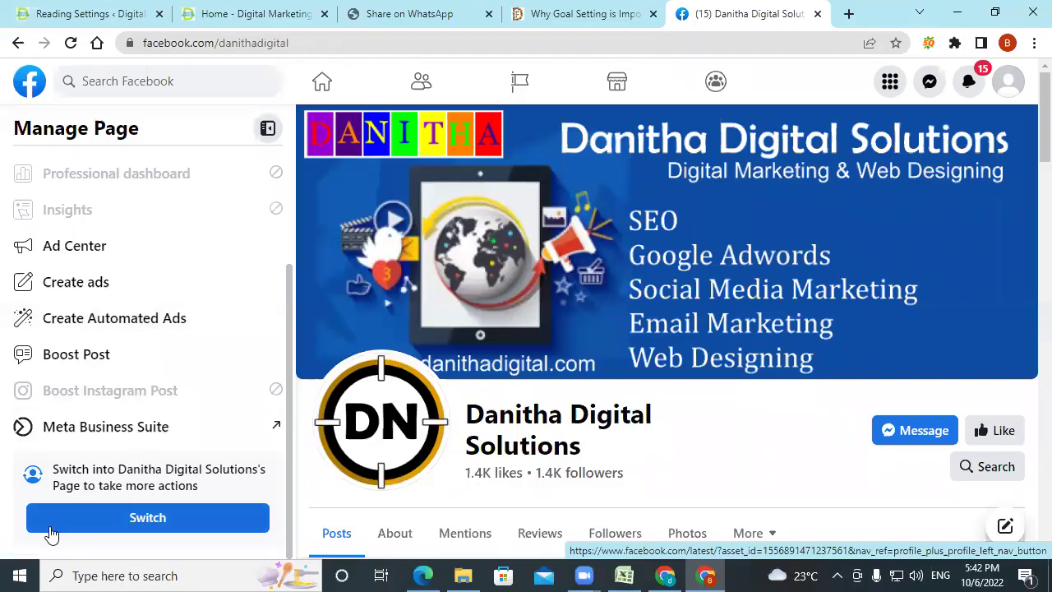
Choose Em cheppinav raa from the page-name dropdown and browse its 763-like Page.
{"action": "scroll", "coordinate": [76, 267], "scroll_direction": "up", "scroll_amount": 2}
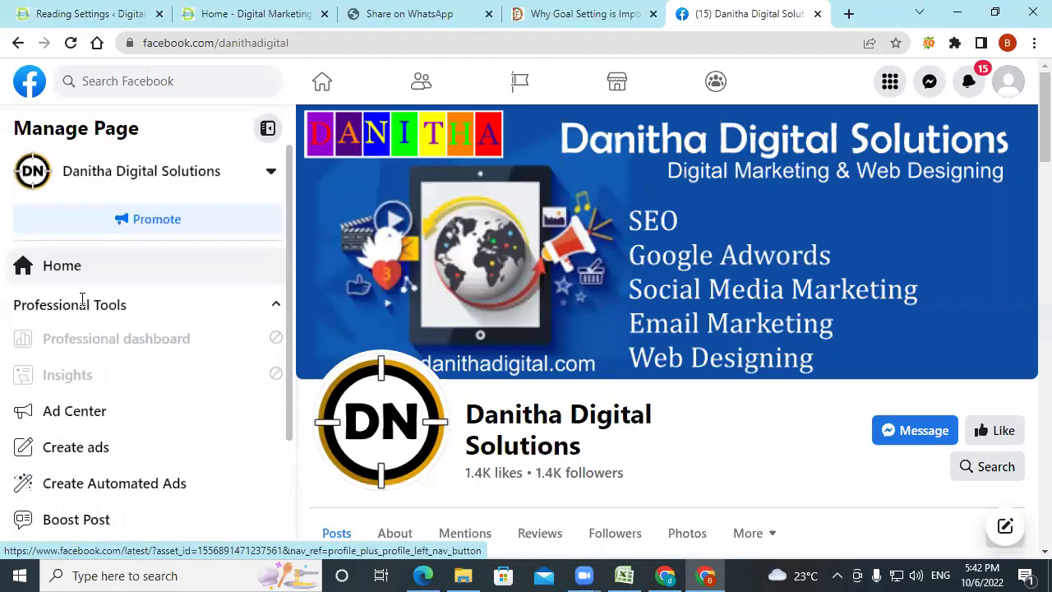
{"action": "mouse_move", "coordinate": [205, 173]}
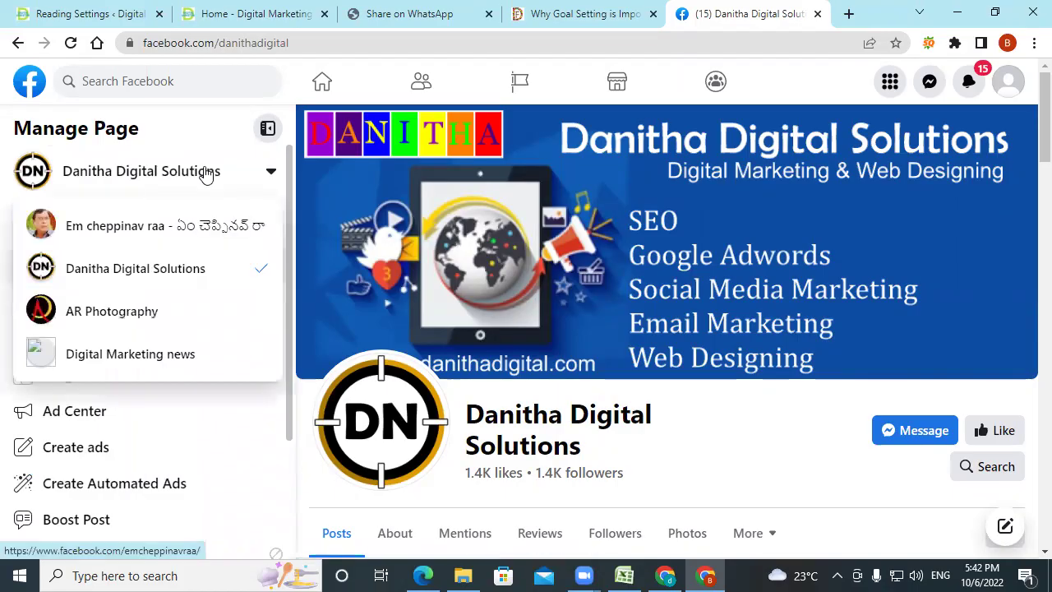
{"action": "left_click", "coordinate": [121, 238]}
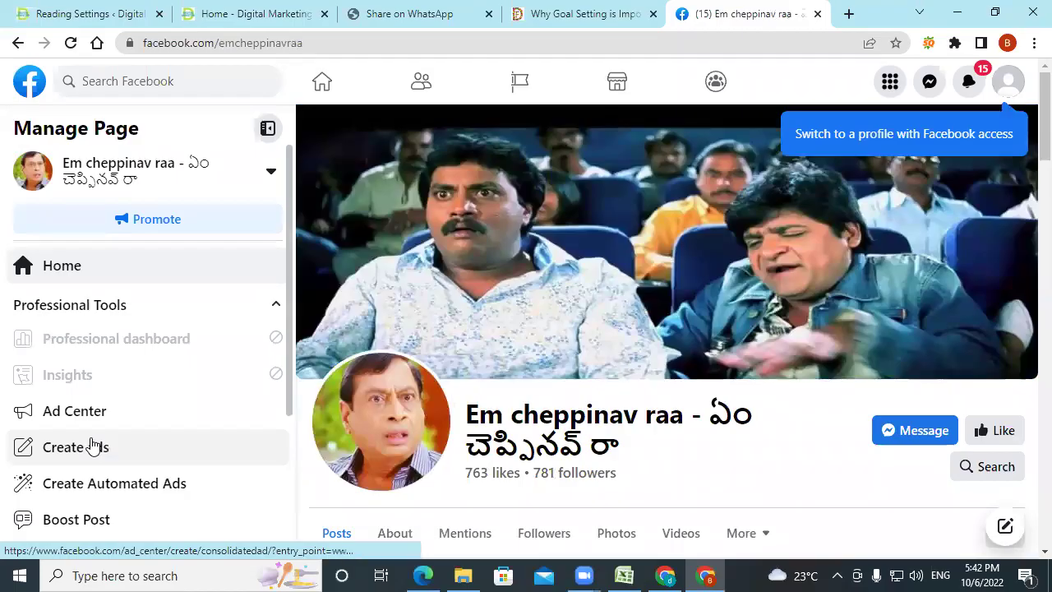
{"action": "scroll", "coordinate": [93, 445], "scroll_direction": "down", "scroll_amount": 3}
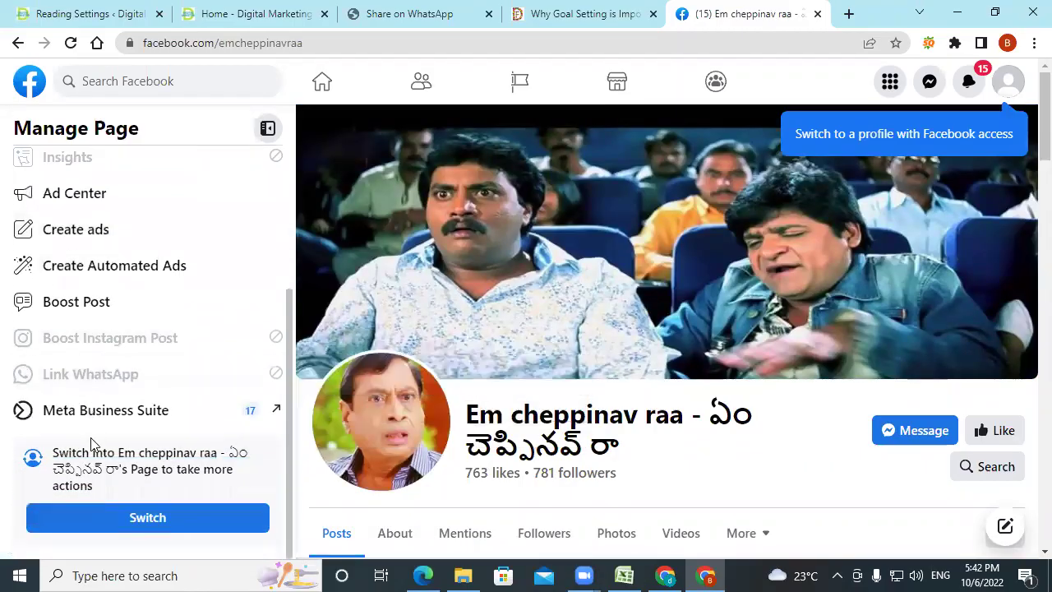
{"action": "scroll", "coordinate": [91, 266], "scroll_direction": "up", "scroll_amount": 3}
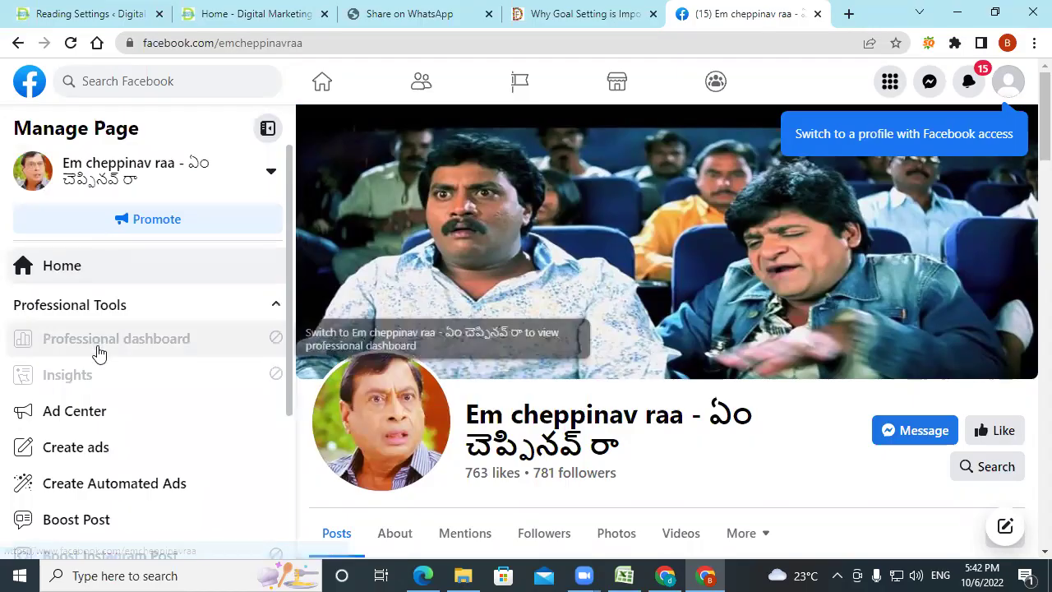
{"action": "scroll", "coordinate": [98, 354], "scroll_direction": "down", "scroll_amount": 3}
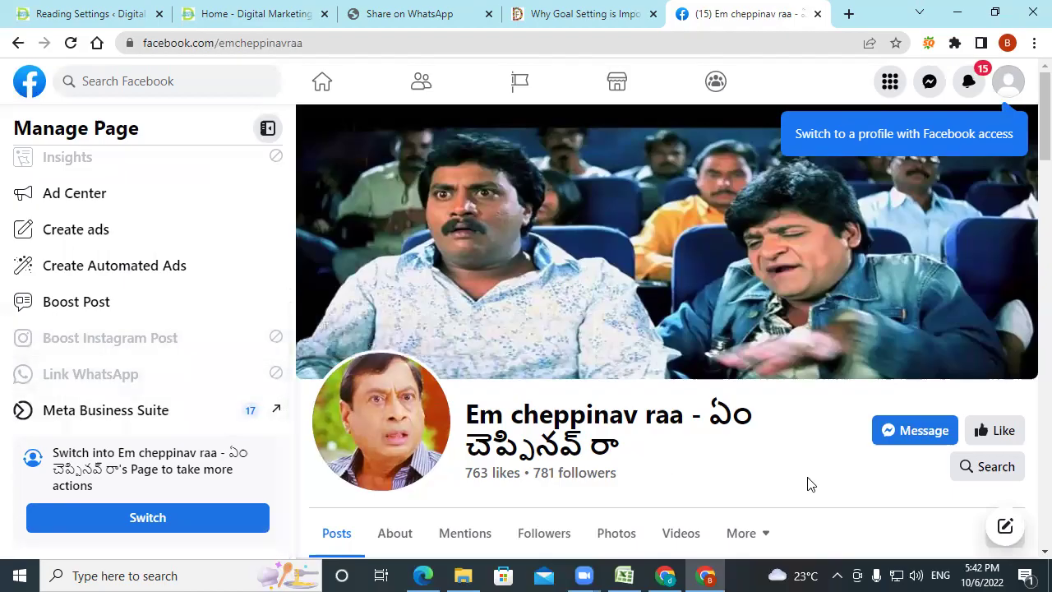
{"action": "scroll", "coordinate": [809, 485], "scroll_direction": "down", "scroll_amount": 3}
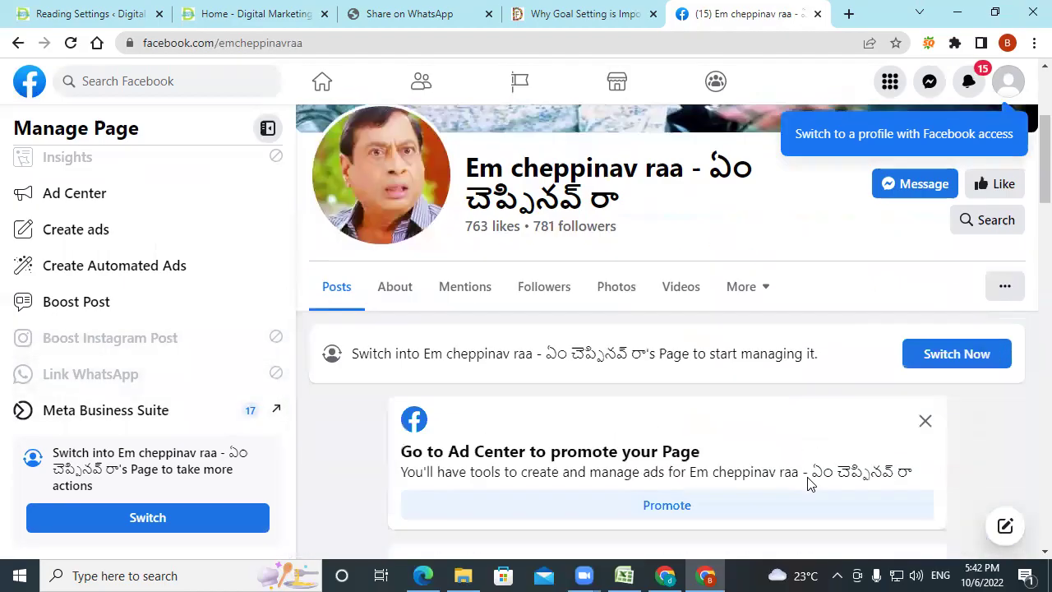
Show the Page's additional sections, open its About section and scroll through it.
{"action": "left_click", "coordinate": [750, 297]}
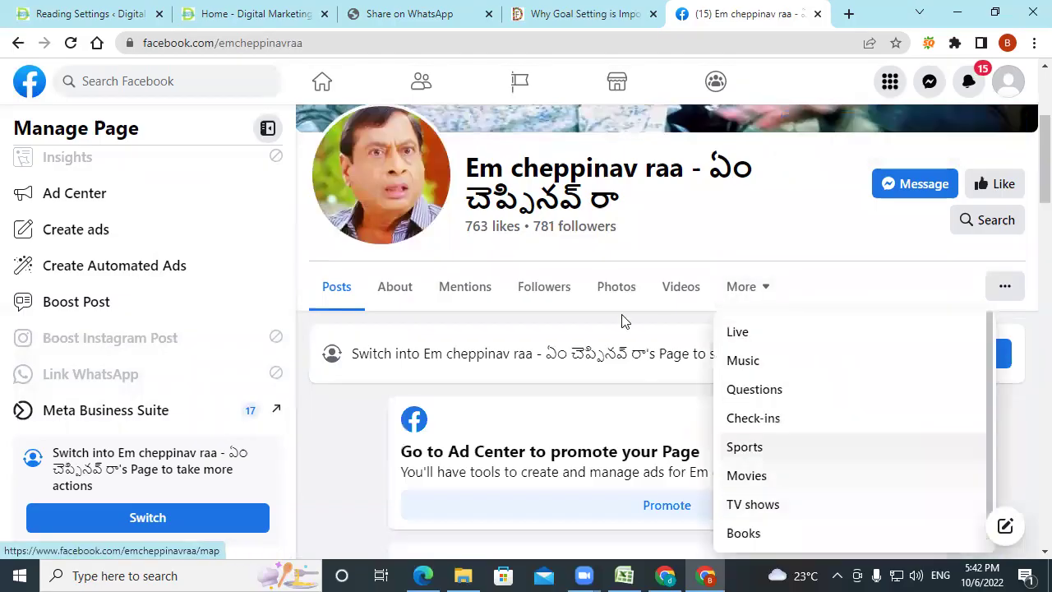
{"action": "left_click", "coordinate": [409, 296]}
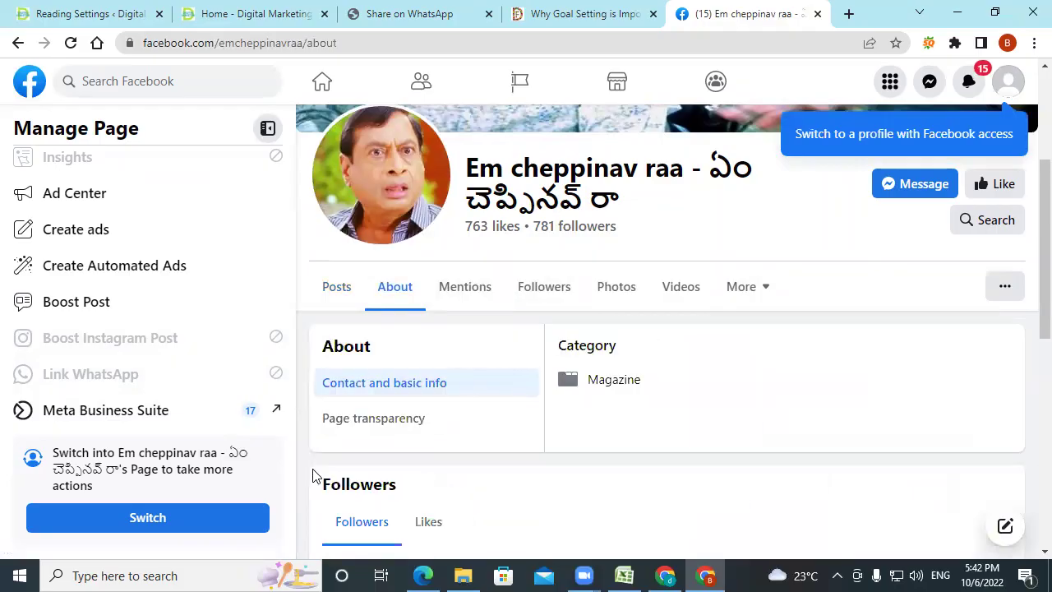
{"action": "scroll", "coordinate": [312, 476], "scroll_direction": "down", "scroll_amount": 5}
{"action": "scroll", "coordinate": [313, 475], "scroll_direction": "down", "scroll_amount": 3}
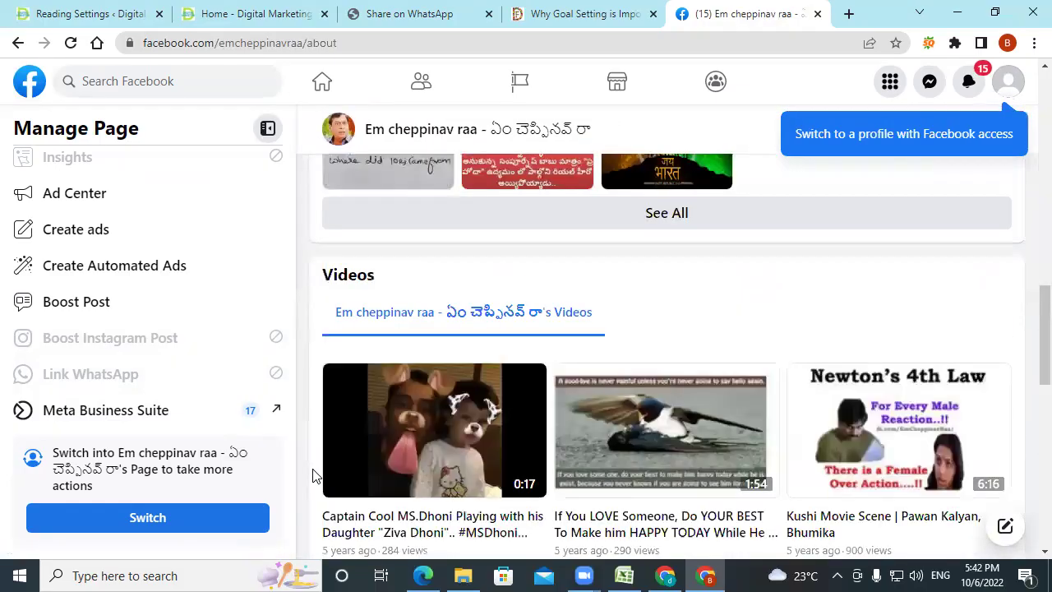
{"action": "scroll", "coordinate": [313, 475], "scroll_direction": "down", "scroll_amount": 8}
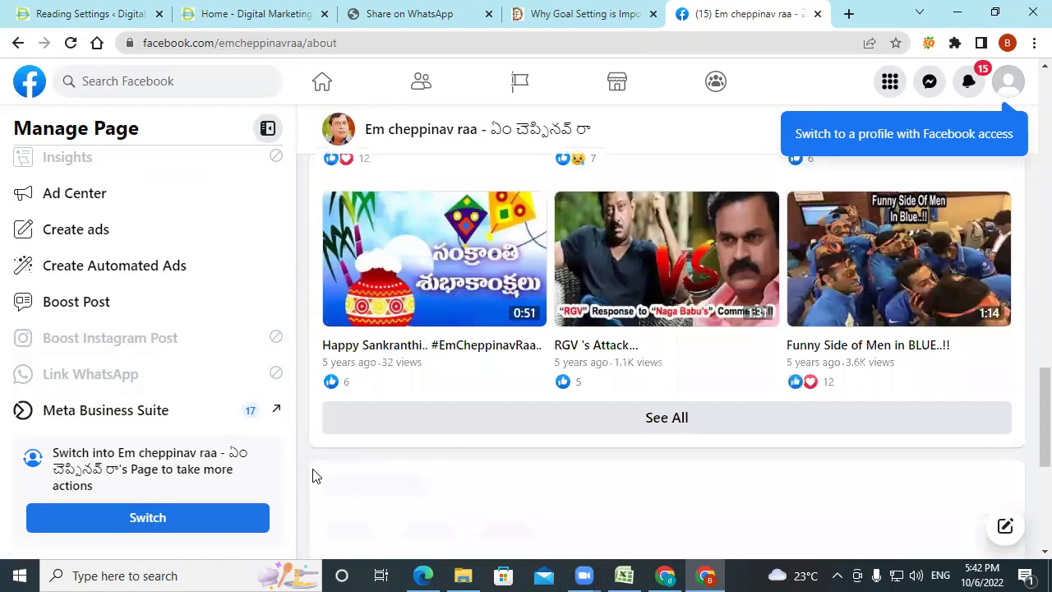
{"action": "scroll", "coordinate": [313, 475], "scroll_direction": "down", "scroll_amount": 2}
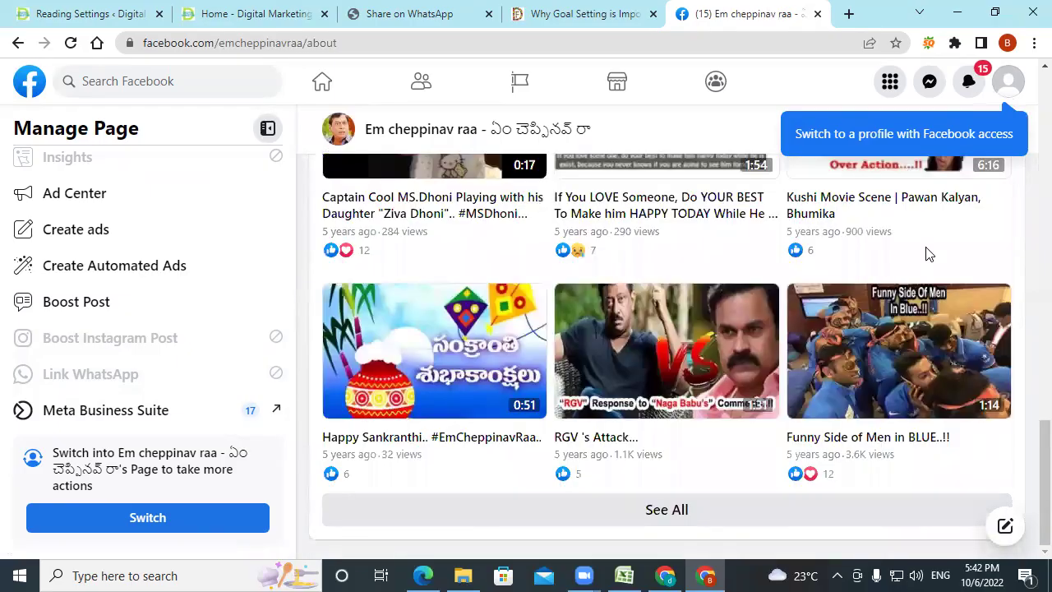
Browse the full Facebook features menu, switch to acting as the Page, and bring up the account options.
{"action": "left_click", "coordinate": [891, 81]}
{"action": "scroll", "coordinate": [917, 526], "scroll_direction": "down", "scroll_amount": 10}
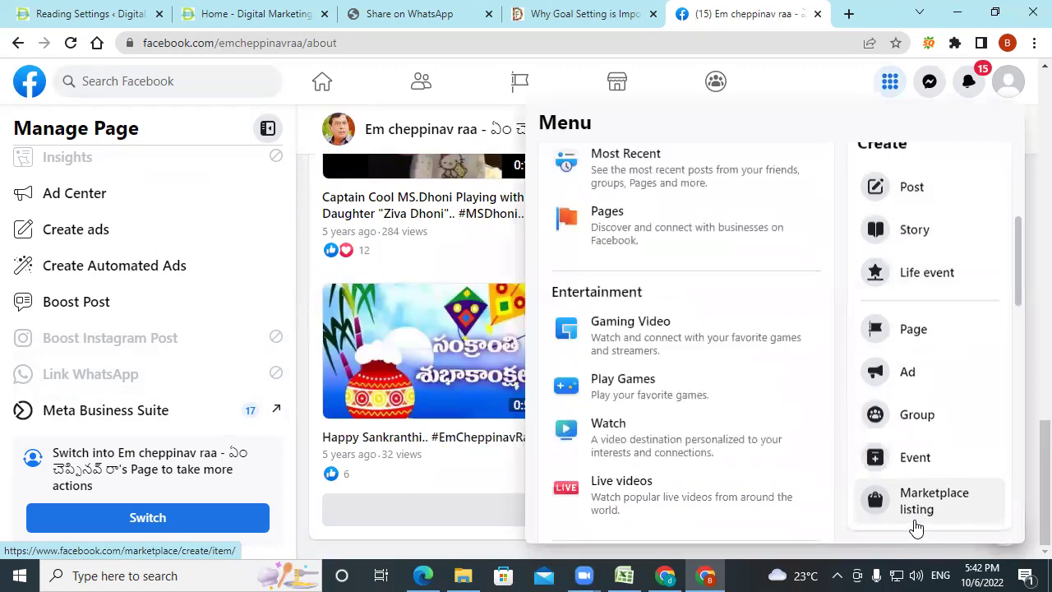
{"action": "scroll", "coordinate": [916, 527], "scroll_direction": "down", "scroll_amount": 4}
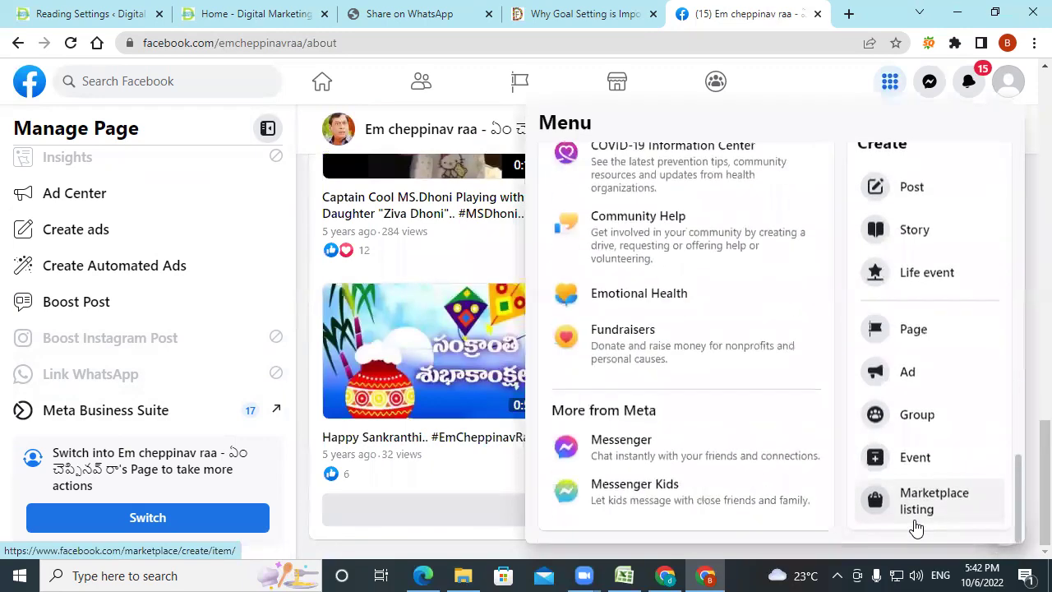
{"action": "scroll", "coordinate": [916, 526], "scroll_direction": "up", "scroll_amount": 15}
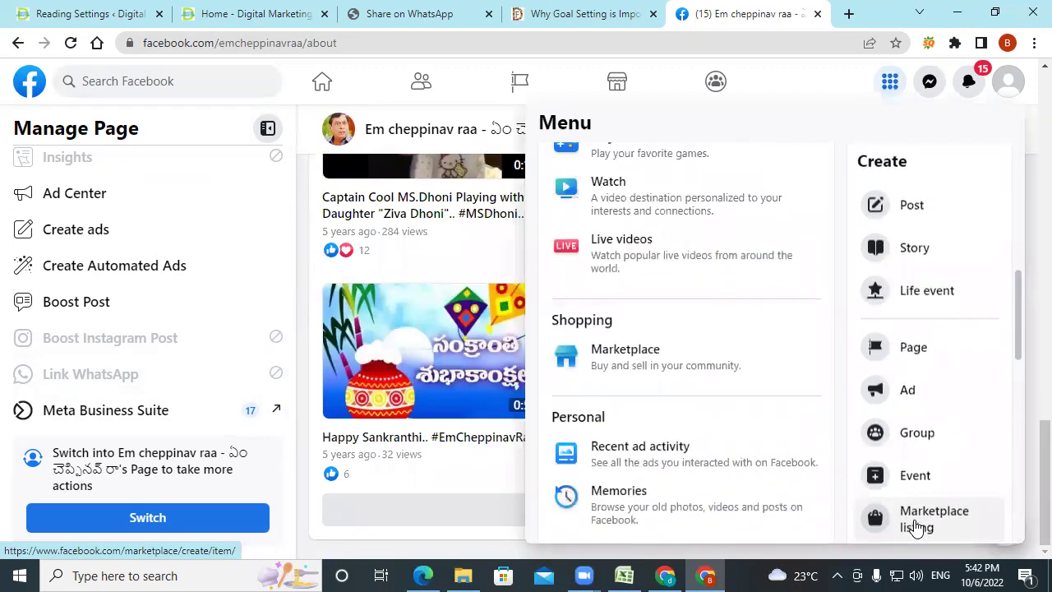
{"action": "left_click", "coordinate": [161, 530]}
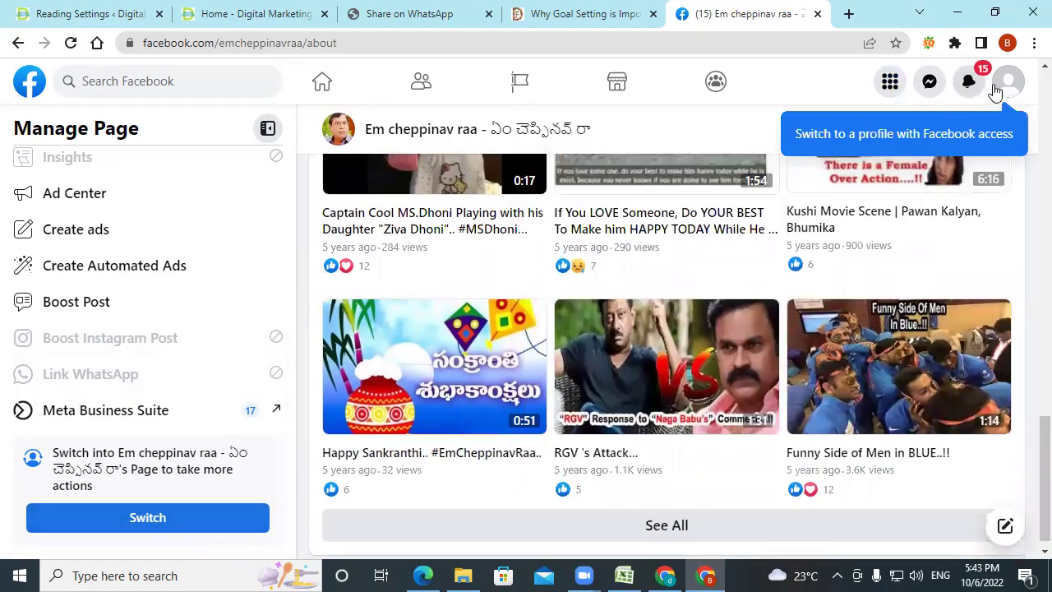
{"action": "left_click", "coordinate": [1009, 97]}
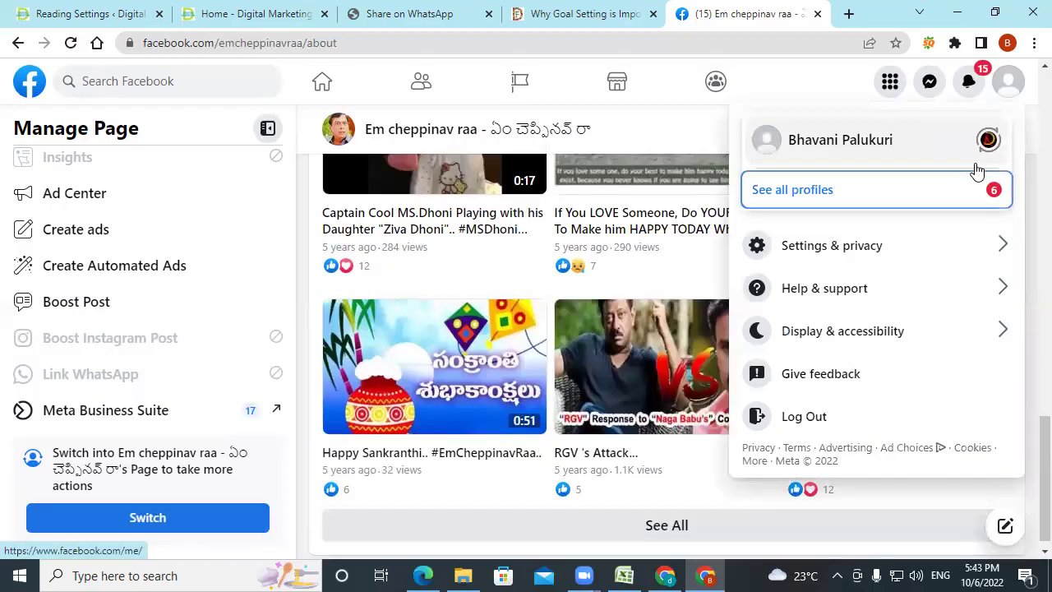
Go to Settings & privacy > Settings and view the General Account Settings.
{"action": "left_click", "coordinate": [826, 245]}
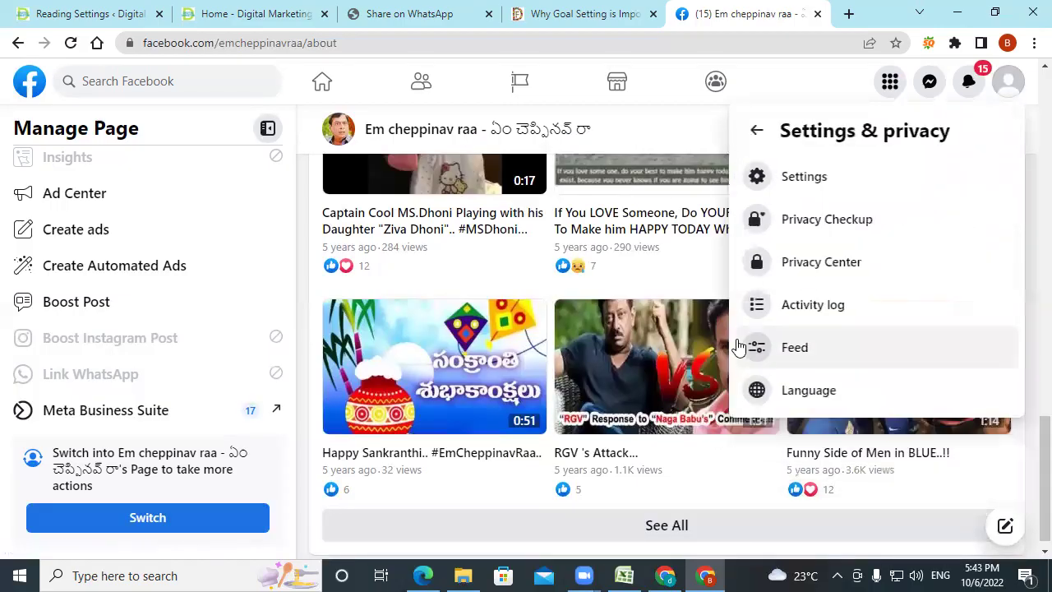
{"action": "left_click", "coordinate": [819, 178]}
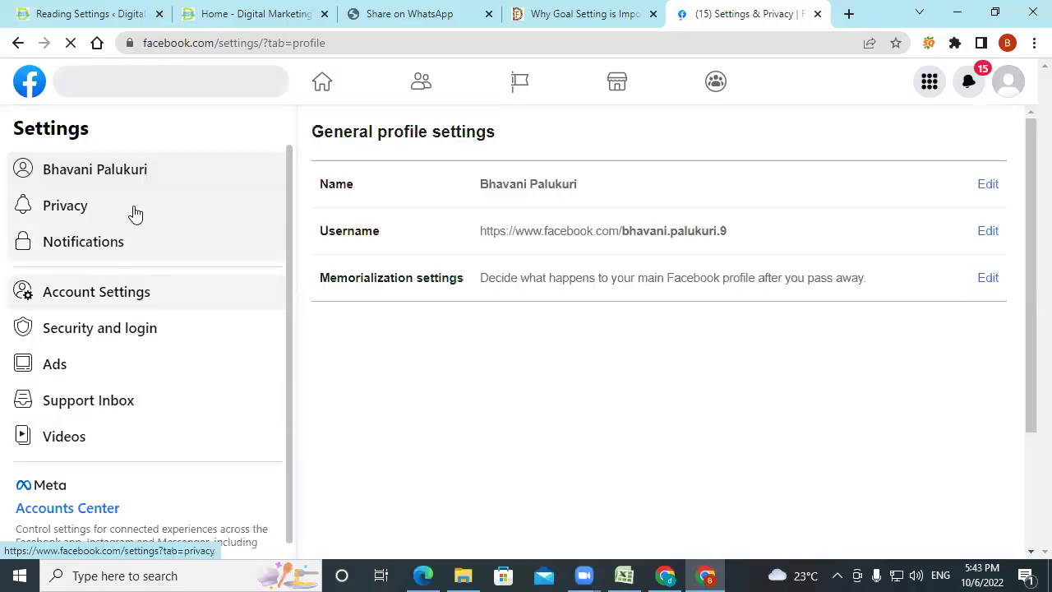
{"action": "scroll", "coordinate": [125, 408], "scroll_direction": "down", "scroll_amount": 1}
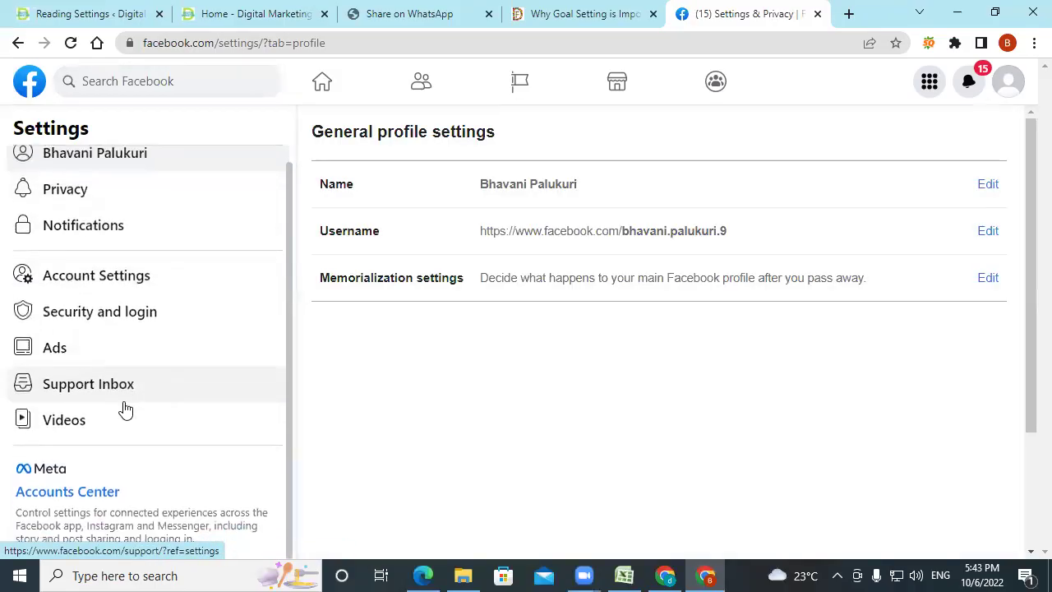
{"action": "left_click", "coordinate": [115, 274]}
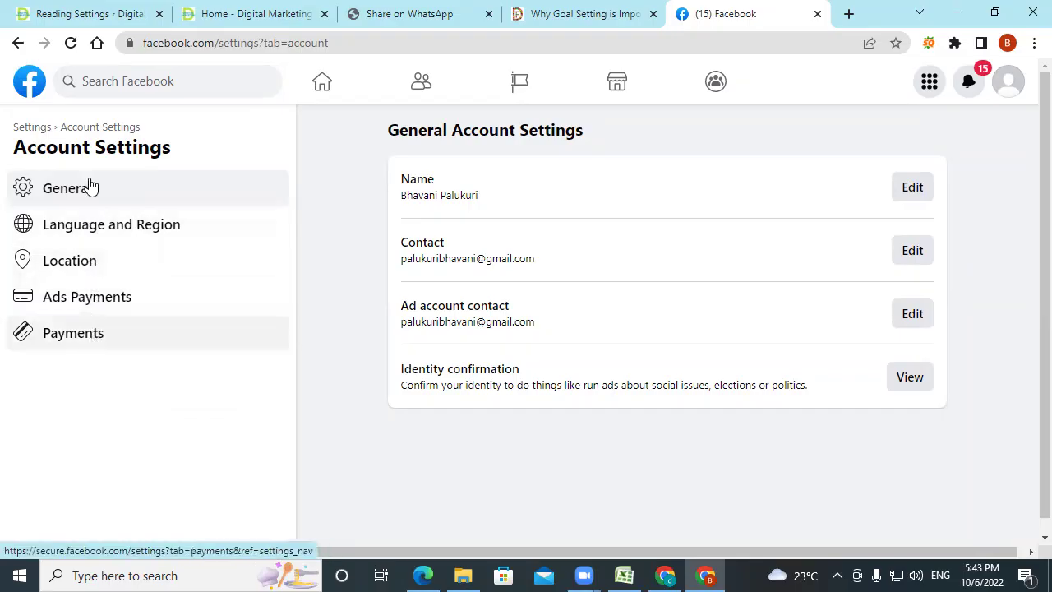
Return to the Settings overview and open the Privacy settings.
{"action": "left_click", "coordinate": [30, 126]}
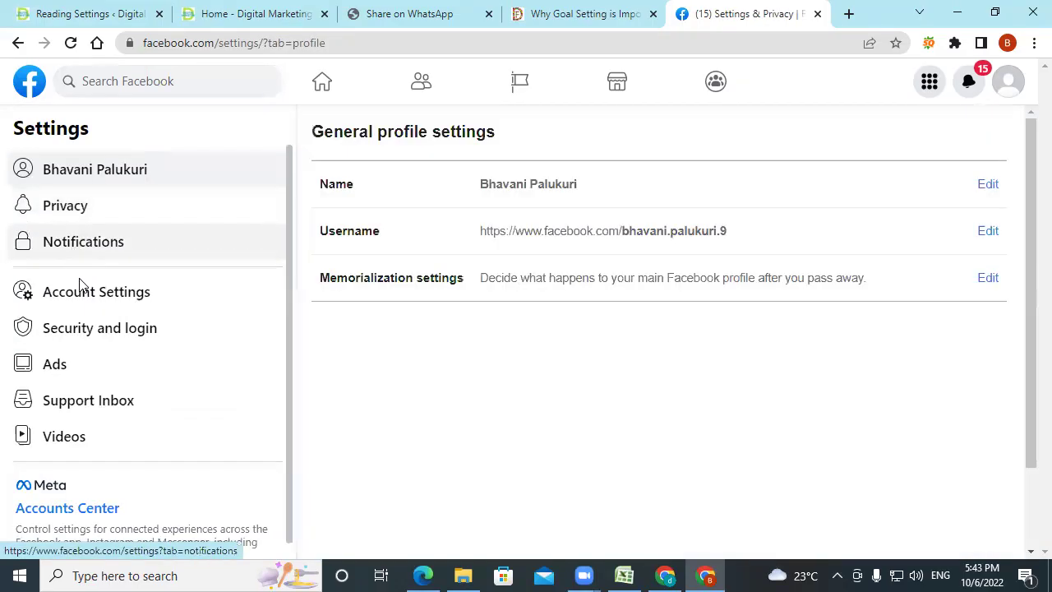
{"action": "scroll", "coordinate": [82, 416], "scroll_direction": "down", "scroll_amount": 1}
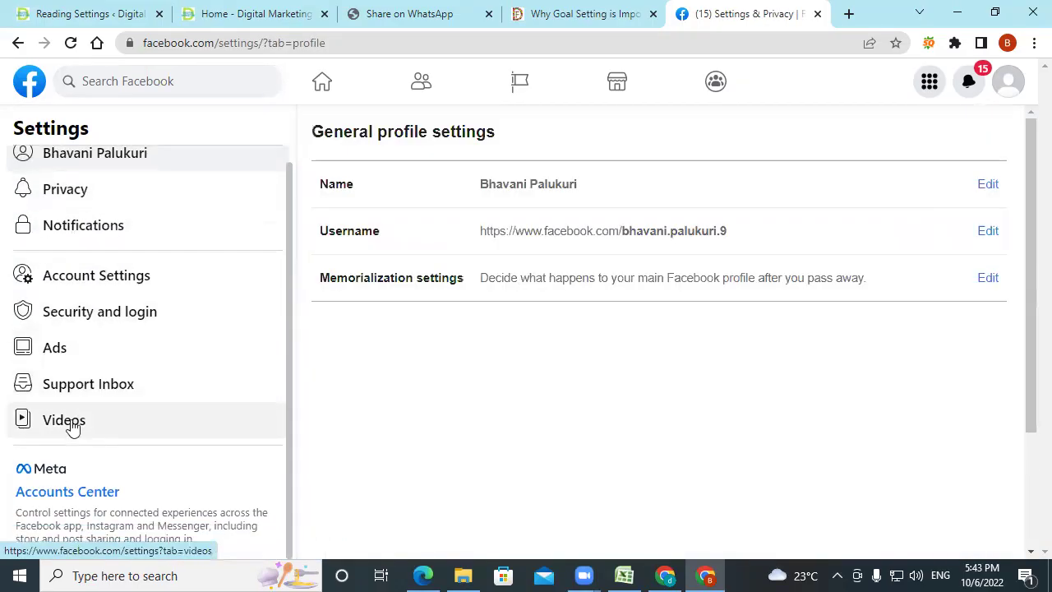
{"action": "left_click", "coordinate": [60, 195]}
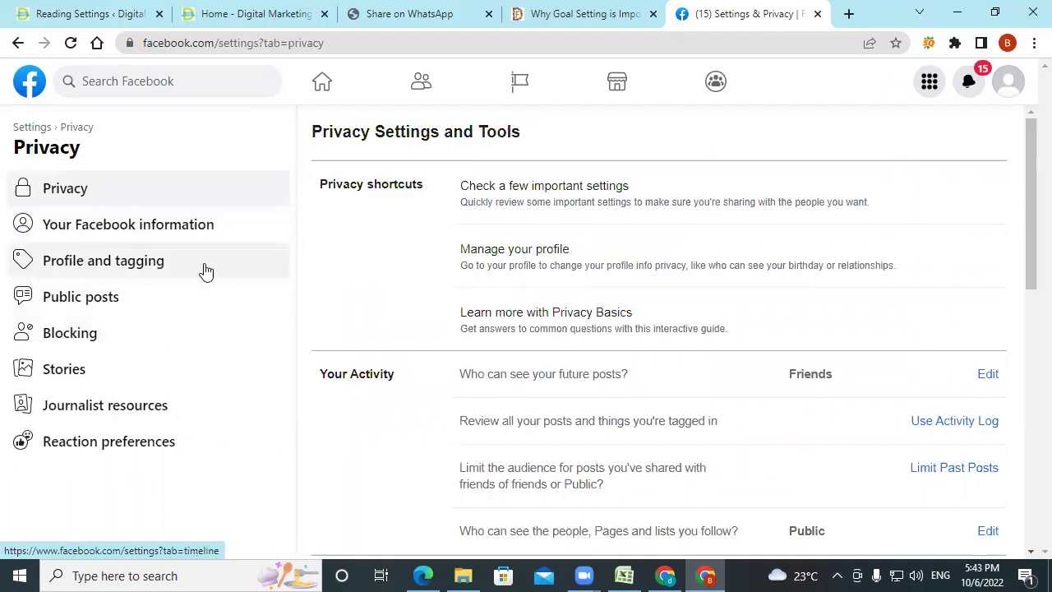
Scroll the Privacy settings and go to the Blocking page.
{"action": "scroll", "coordinate": [564, 284], "scroll_direction": "down", "scroll_amount": 5}
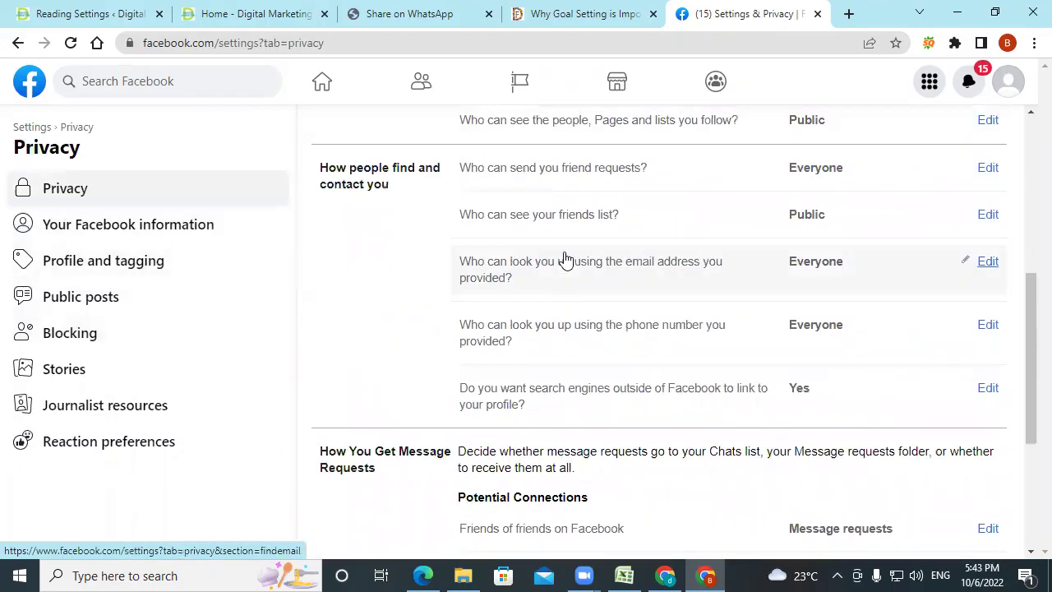
{"action": "scroll", "coordinate": [512, 441], "scroll_direction": "down", "scroll_amount": 3}
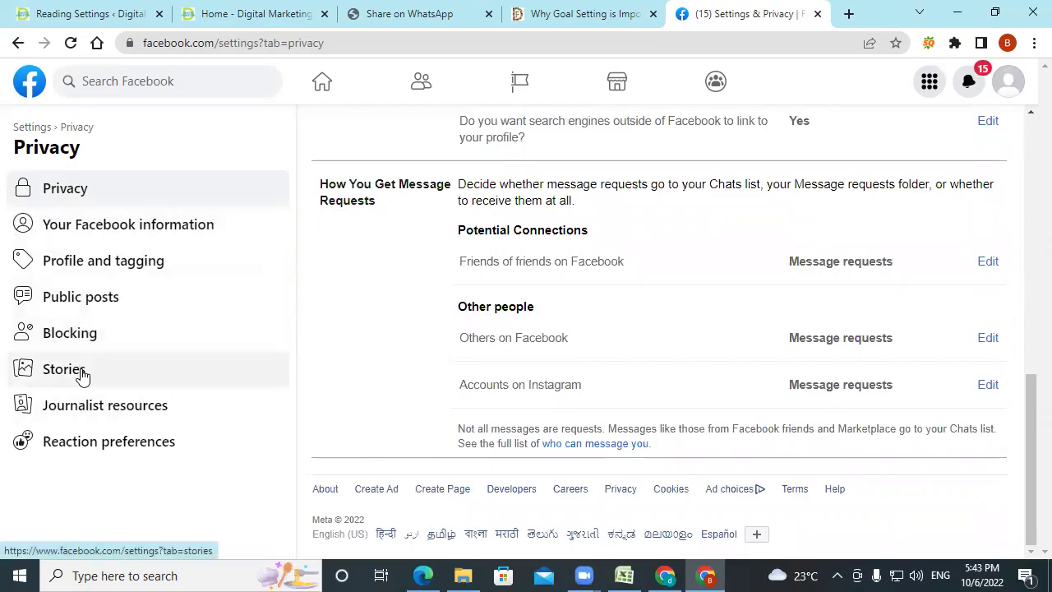
{"action": "left_click", "coordinate": [72, 333]}
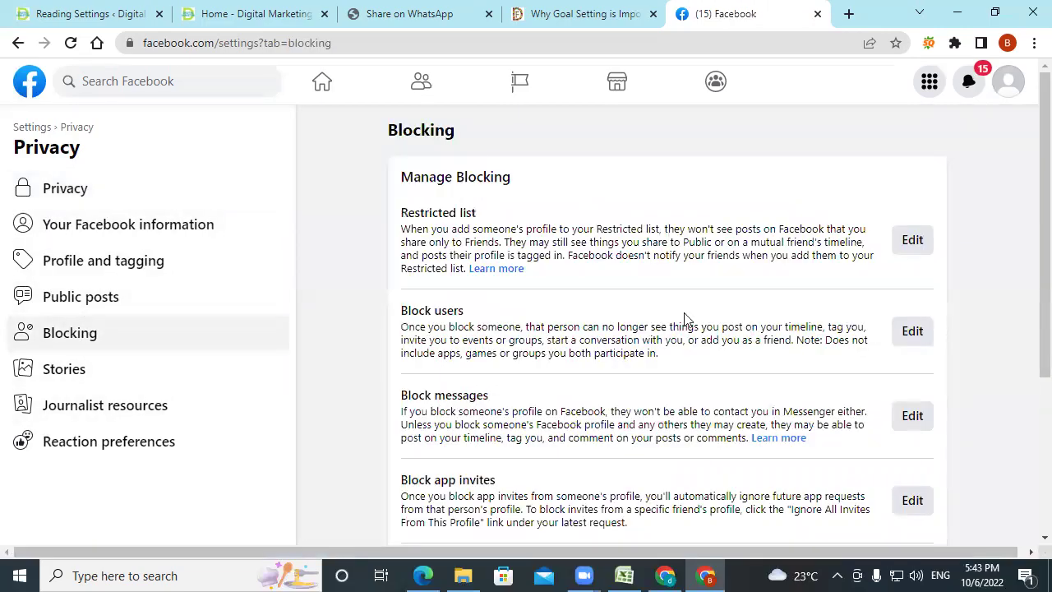
{"action": "scroll", "coordinate": [644, 223], "scroll_direction": "down", "scroll_amount": 3}
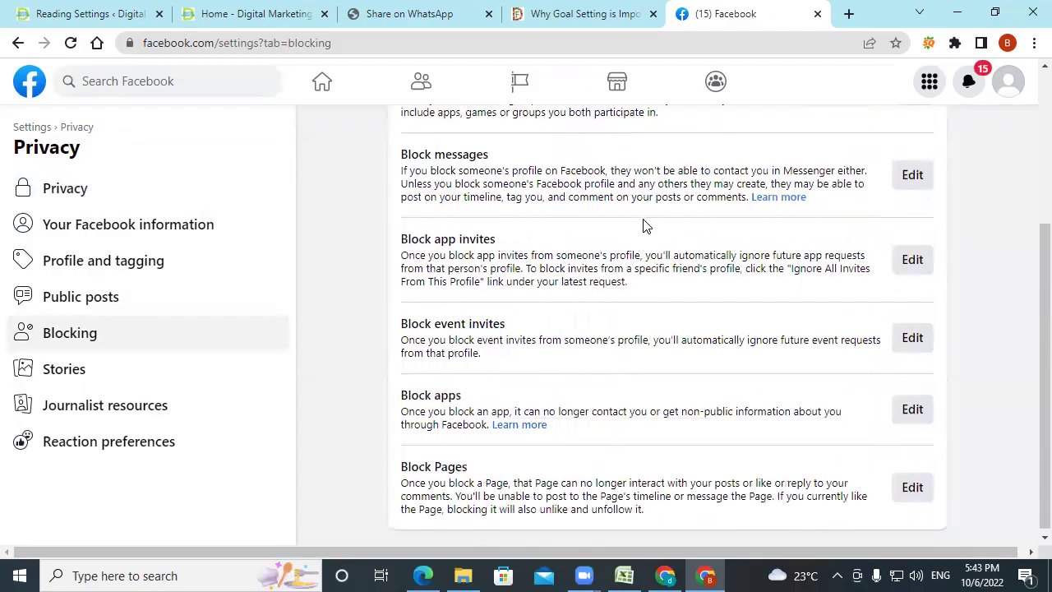
{"action": "scroll", "coordinate": [643, 225], "scroll_direction": "up", "scroll_amount": 2}
{"action": "scroll", "coordinate": [644, 225], "scroll_direction": "up", "scroll_amount": 1}
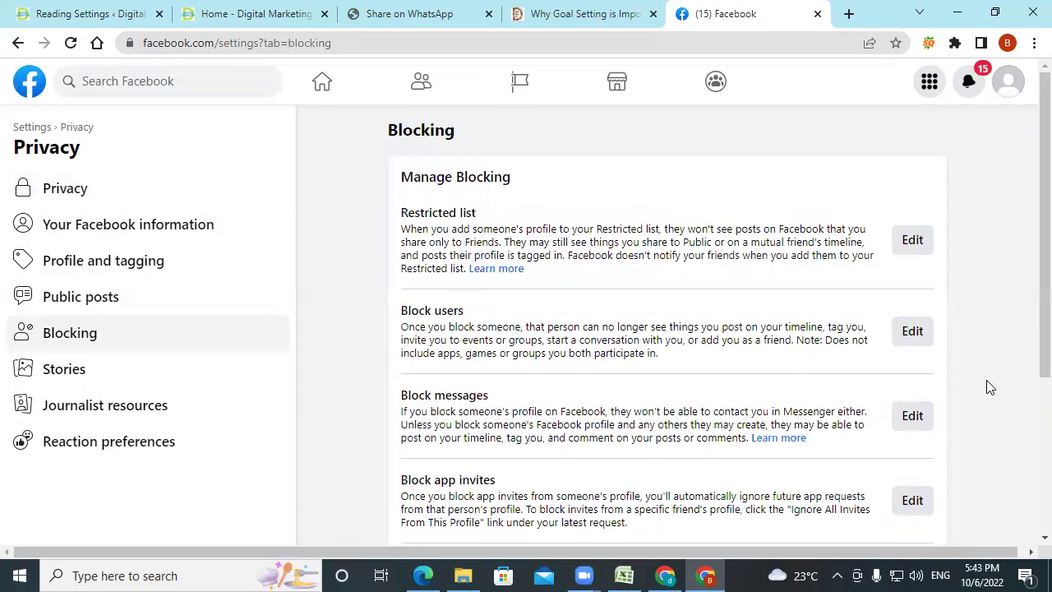
Check the Block users list, close it, and return to the Facebook-PDF.pdf slides.
{"action": "left_click", "coordinate": [905, 332]}
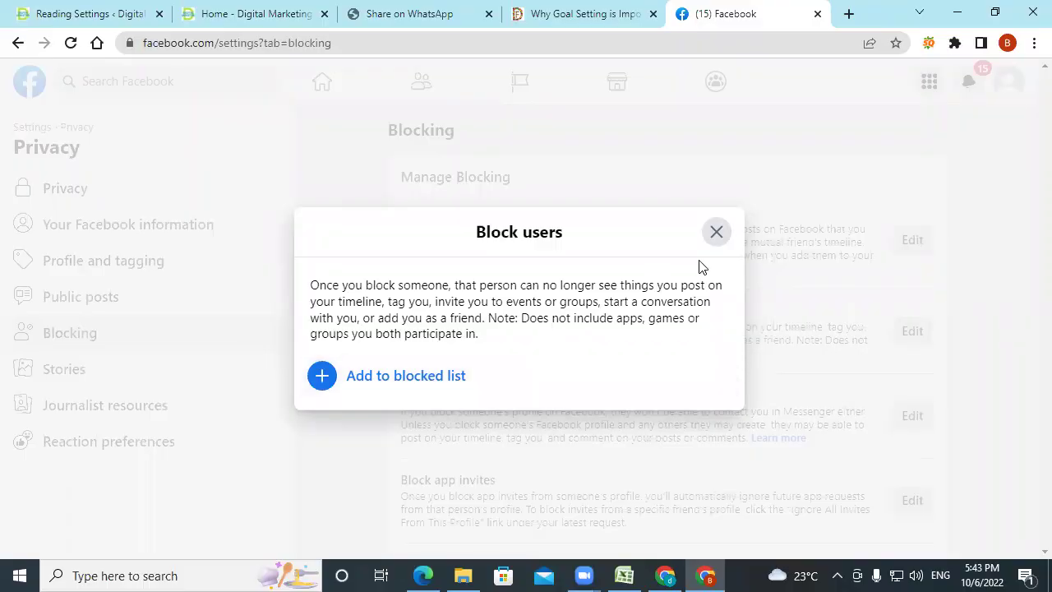
{"action": "left_click", "coordinate": [716, 235]}
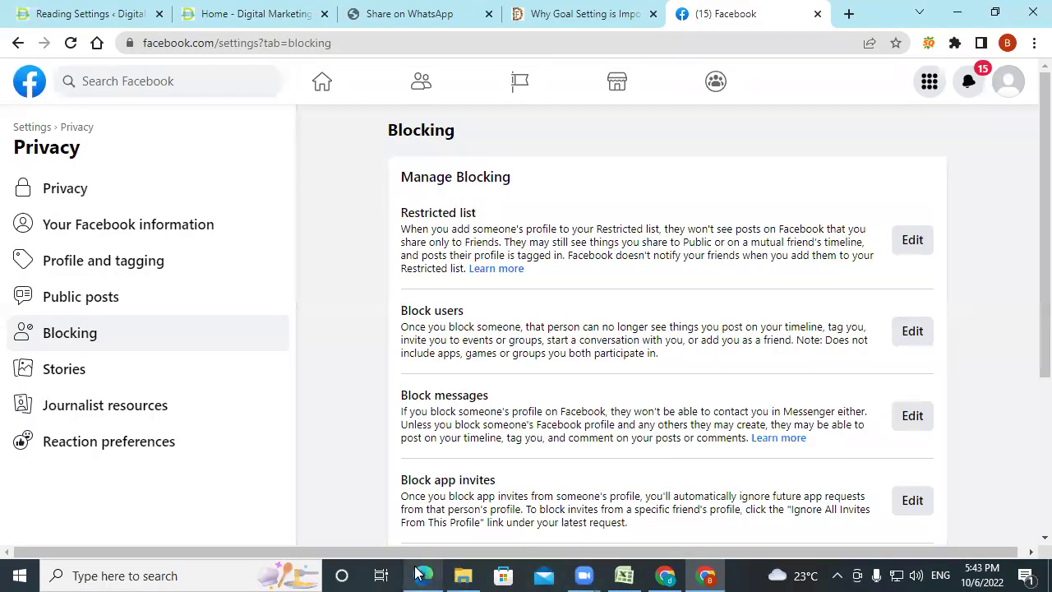
{"action": "left_click", "coordinate": [423, 576]}
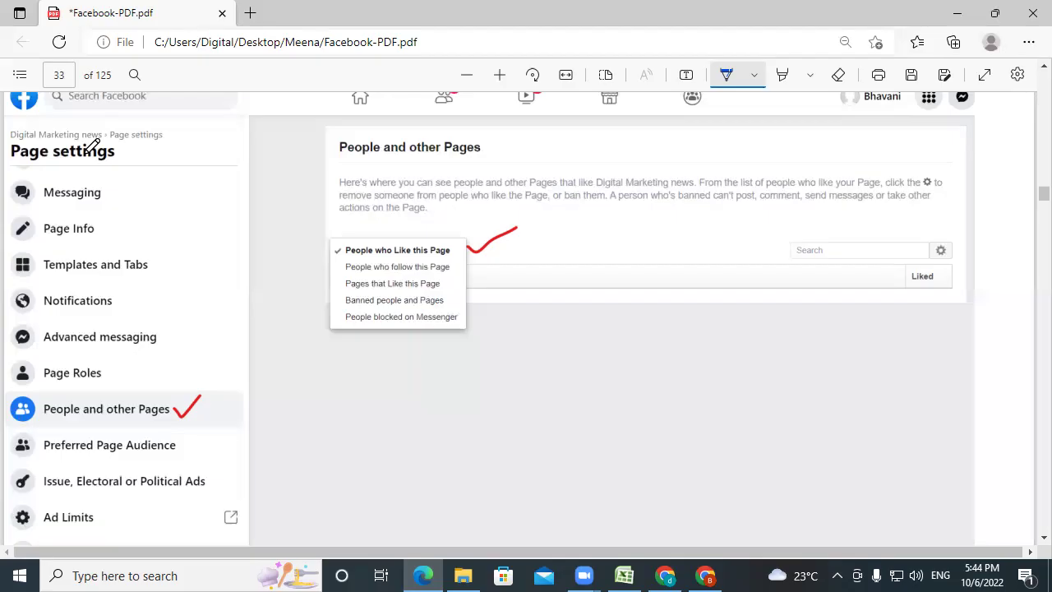
On slide 34, pen-mark 'Remove from Page likes', then scroll on to slide 35.
{"action": "scroll", "coordinate": [91, 144], "scroll_direction": "down", "scroll_amount": 10}
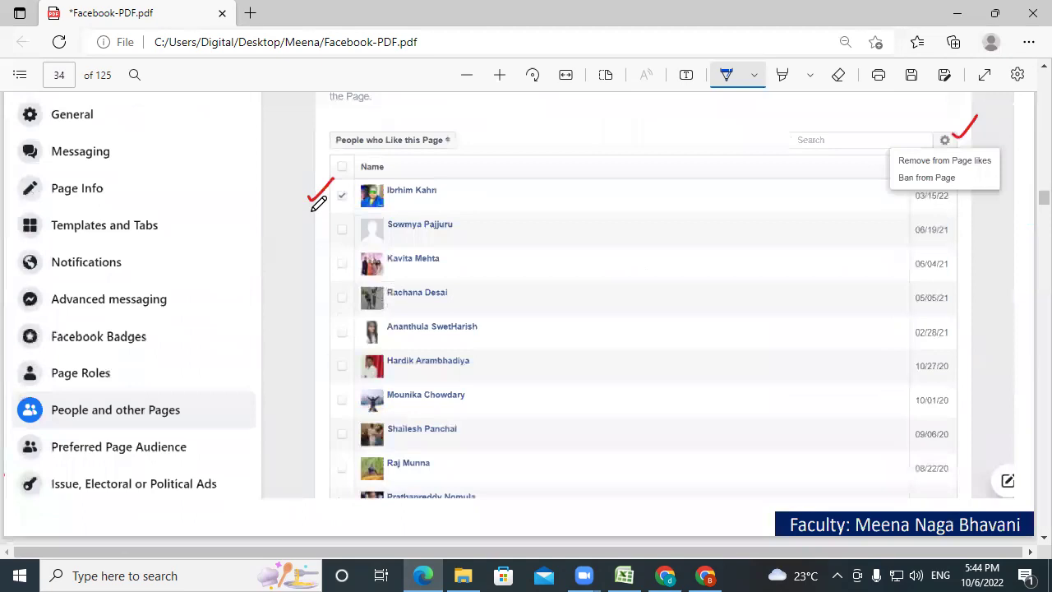
{"action": "left_click_drag", "start_coordinate": [954, 169], "coordinate": [983, 153]}
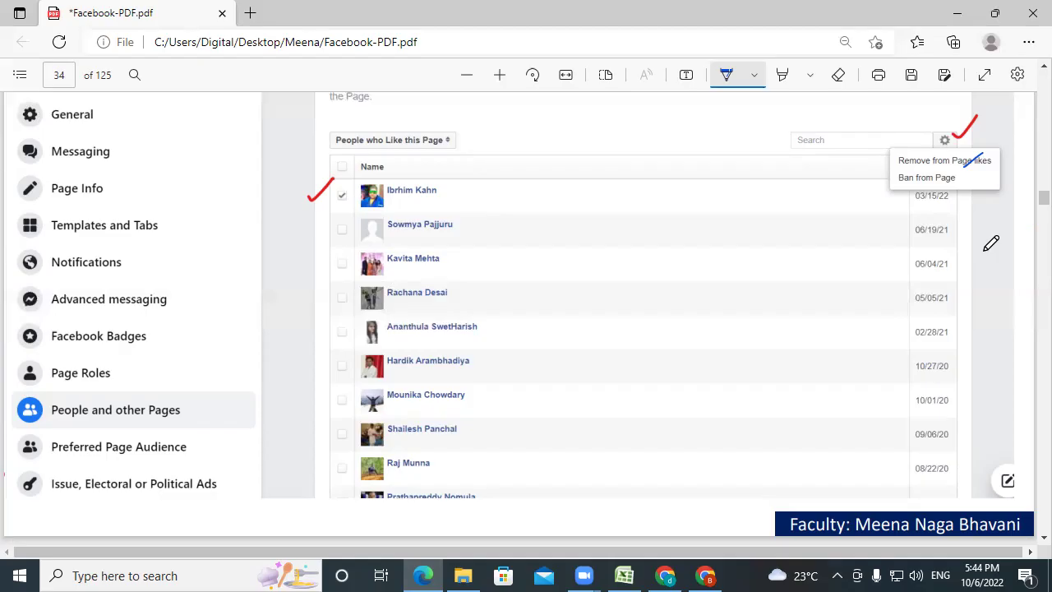
{"action": "scroll", "coordinate": [1016, 288], "scroll_direction": "down", "scroll_amount": 5}
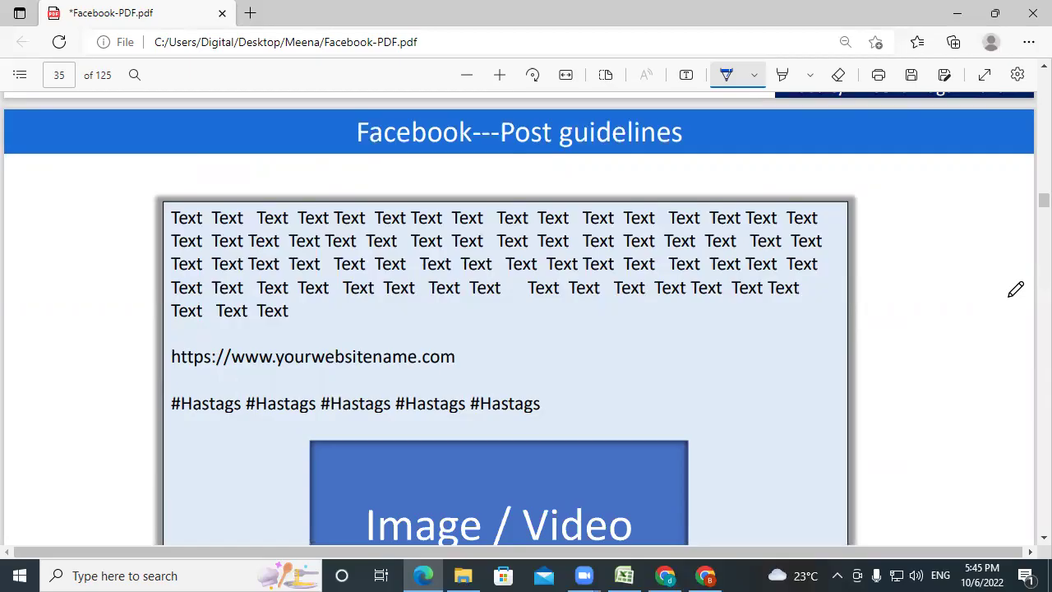
Handwrite 'like', 'Share' and 'Comment' beside the post box on slide 35 and tick each.
{"action": "mouse_move", "coordinate": [872, 216]}
{"action": "left_mouse_down"}
{"action": "mouse_move", "coordinate": [885, 232]}
{"action": "mouse_move", "coordinate": [900, 212]}
{"action": "mouse_move", "coordinate": [935, 218]}
{"action": "left_mouse_up"}
{"action": "mouse_move", "coordinate": [888, 281]}
{"action": "left_mouse_down"}
{"action": "mouse_move", "coordinate": [898, 260]}
{"action": "mouse_move", "coordinate": [920, 268]}
{"action": "mouse_move", "coordinate": [963, 256]}
{"action": "left_mouse_up"}
{"action": "mouse_move", "coordinate": [918, 322]}
{"action": "left_mouse_down"}
{"action": "mouse_move", "coordinate": [914, 343]}
{"action": "mouse_move", "coordinate": [989, 281]}
{"action": "left_mouse_up"}
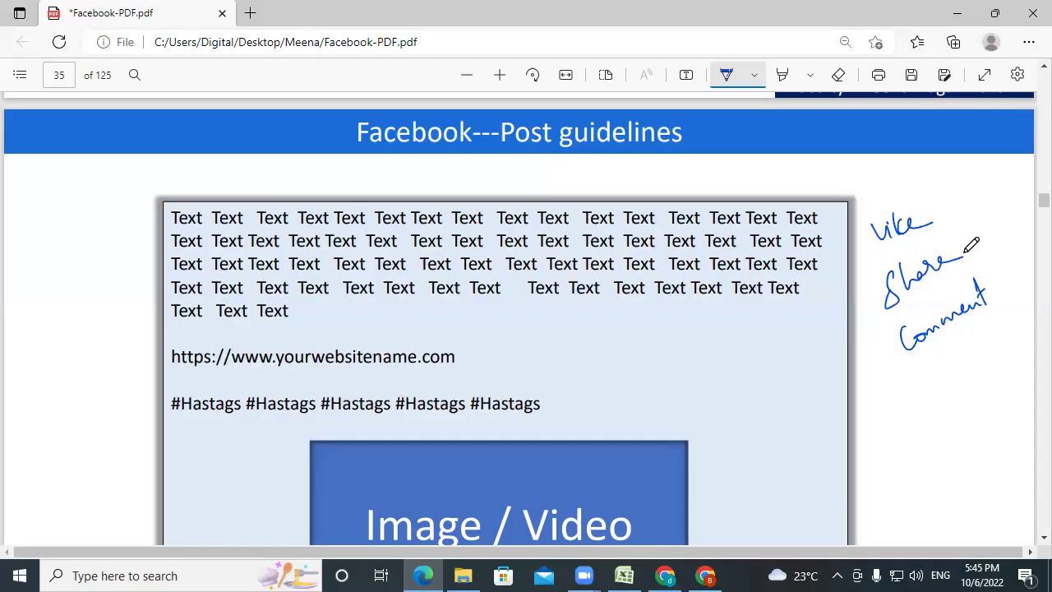
{"action": "left_click_drag", "start_coordinate": [955, 212], "coordinate": [977, 194]}
{"action": "left_click_drag", "start_coordinate": [975, 247], "coordinate": [989, 241]}
{"action": "left_click_drag", "start_coordinate": [1011, 316], "coordinate": [987, 341]}
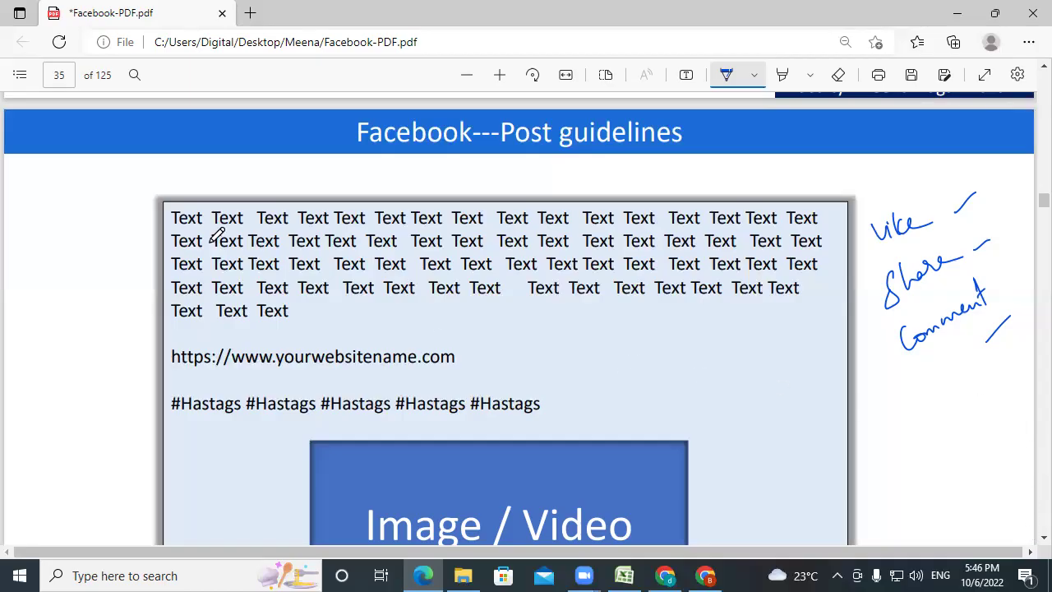
Mark the post text box, underline its body, tick the hashtags, website link and Image / Video box, then scroll to page 36.
{"action": "left_click_drag", "start_coordinate": [101, 245], "coordinate": [184, 192]}
{"action": "left_click_drag", "start_coordinate": [569, 306], "coordinate": [662, 269]}
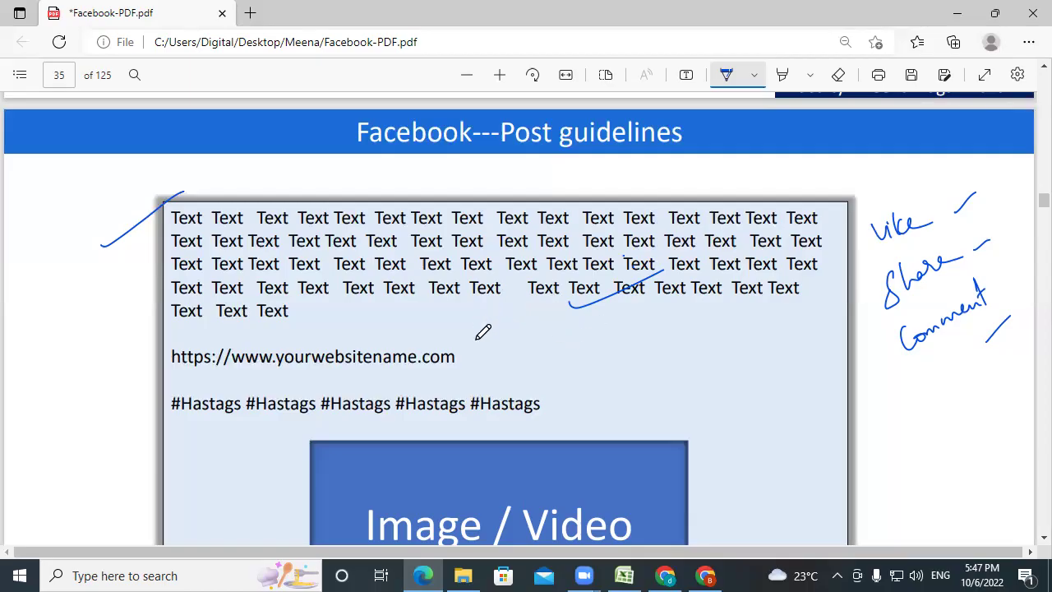
{"action": "left_click_drag", "start_coordinate": [517, 422], "coordinate": [561, 393]}
{"action": "left_click_drag", "start_coordinate": [553, 396], "coordinate": [562, 409]}
{"action": "left_click_drag", "start_coordinate": [454, 366], "coordinate": [503, 339]}
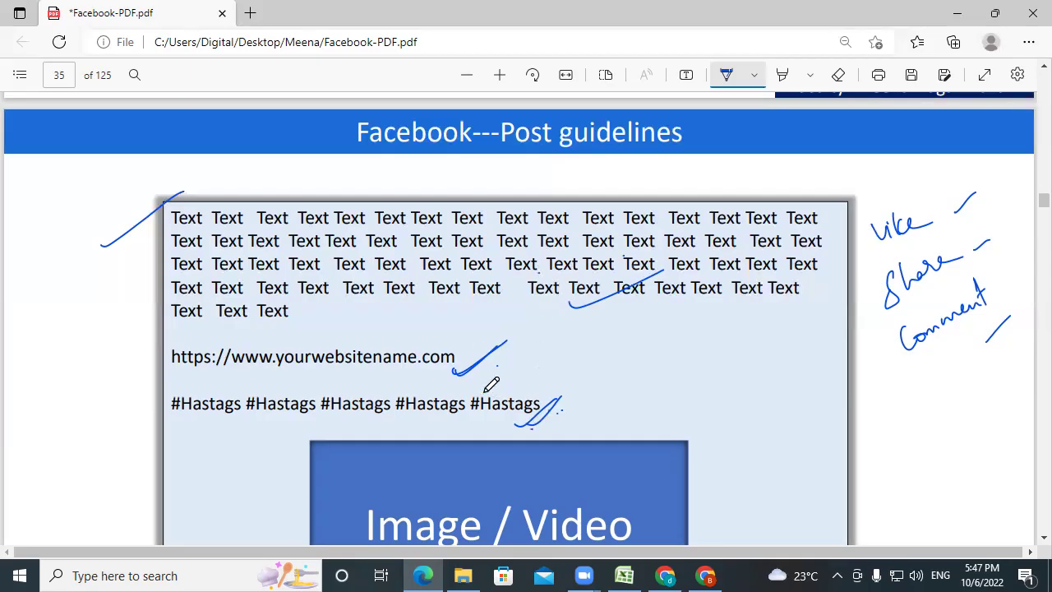
{"action": "left_click_drag", "start_coordinate": [698, 492], "coordinate": [747, 464]}
{"action": "scroll", "coordinate": [748, 485], "scroll_direction": "down", "scroll_amount": 1}
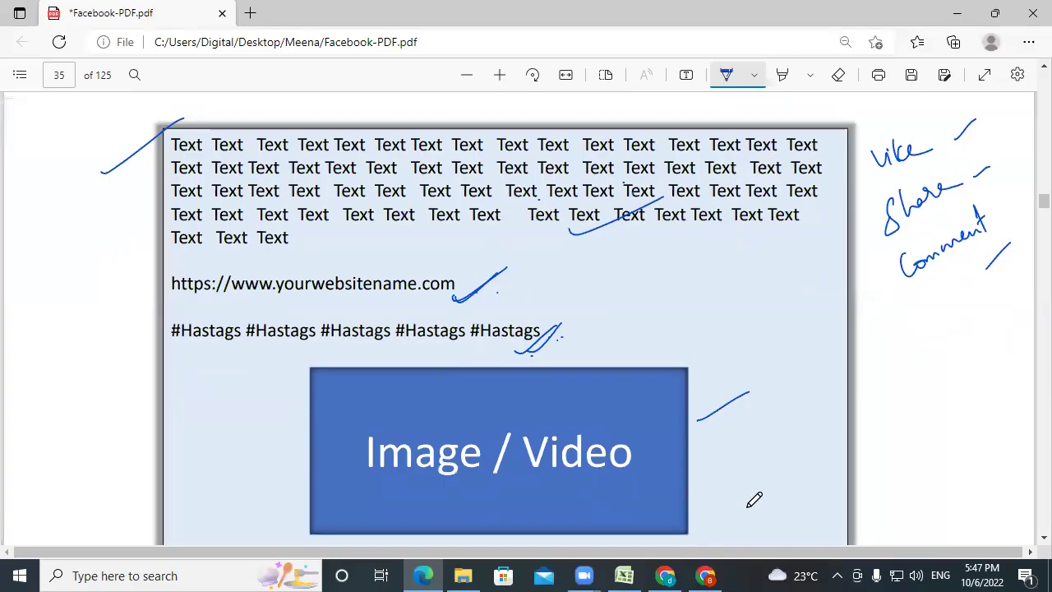
{"action": "scroll", "coordinate": [753, 503], "scroll_direction": "down", "scroll_amount": 1}
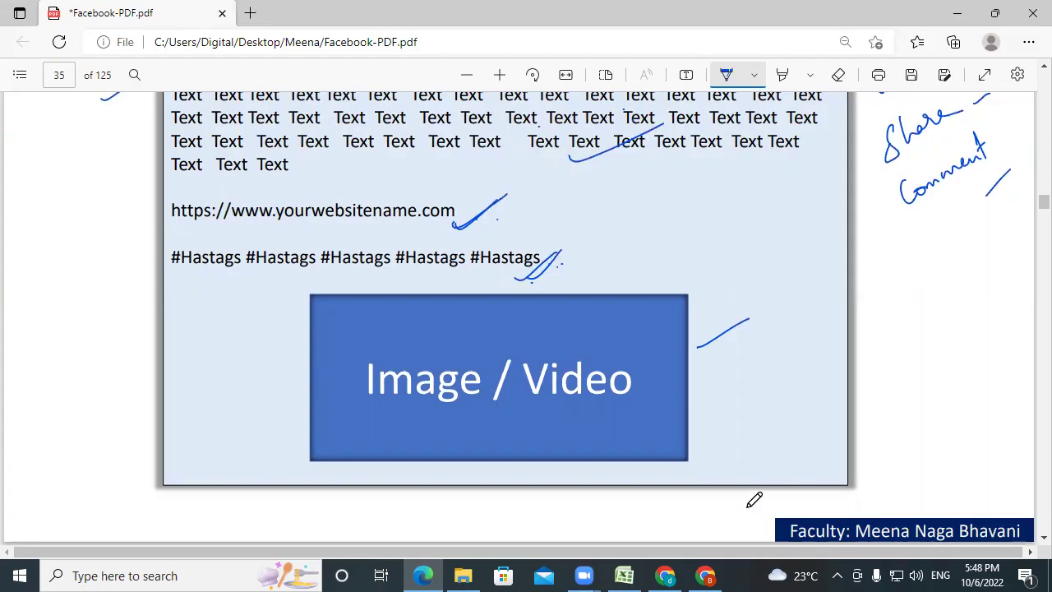
{"action": "scroll", "coordinate": [754, 499], "scroll_direction": "down", "scroll_amount": 5}
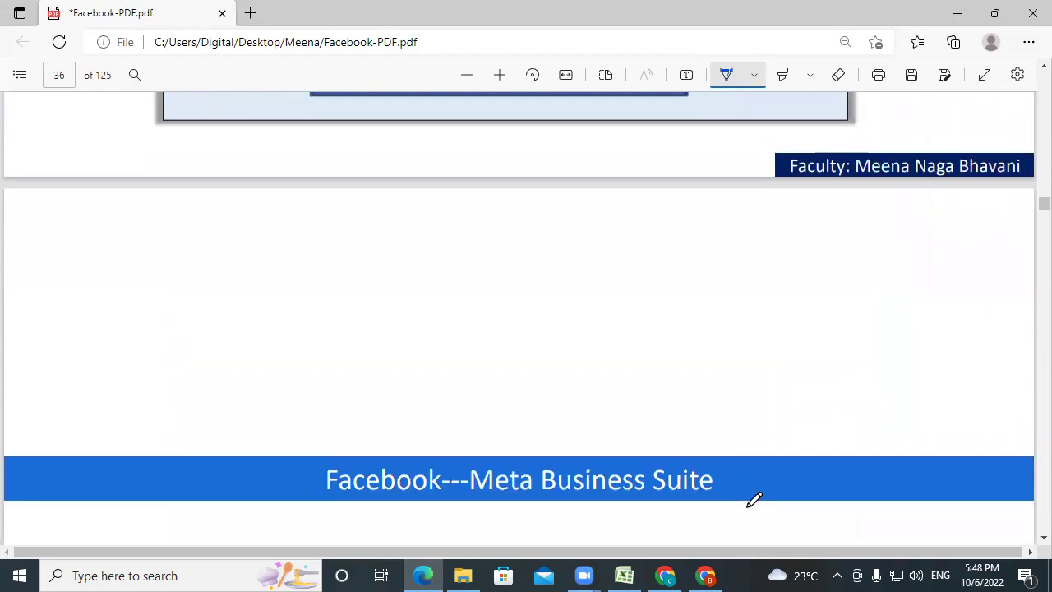
Tick above the Meta Business Suite banner on page 36, then switch back to Facebook.
{"action": "scroll", "coordinate": [754, 499], "scroll_direction": "down", "scroll_amount": 2}
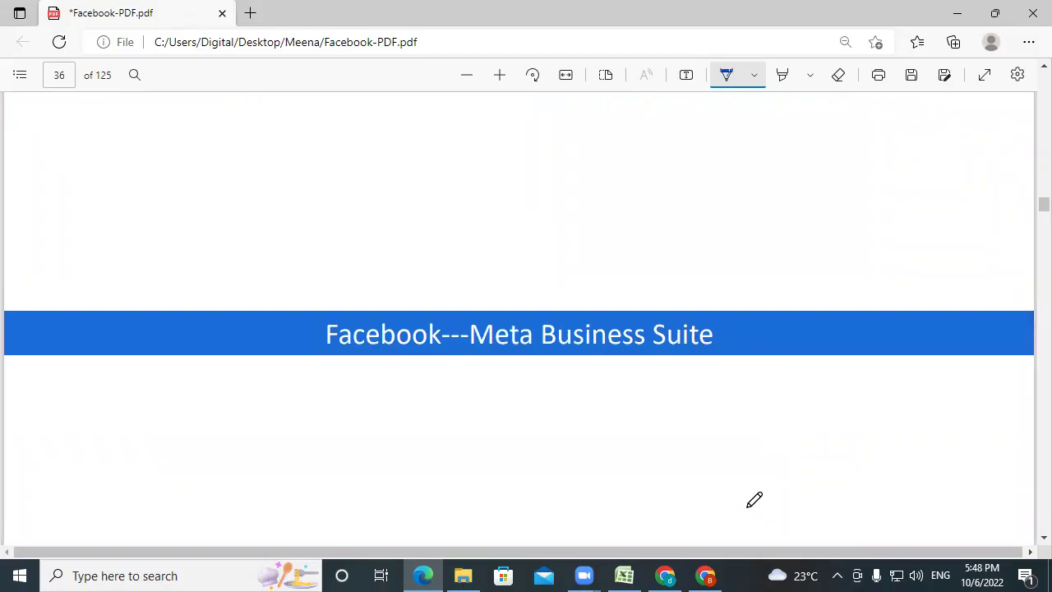
{"action": "left_click_drag", "start_coordinate": [577, 282], "coordinate": [605, 278]}
{"action": "left_click", "coordinate": [315, 567]}
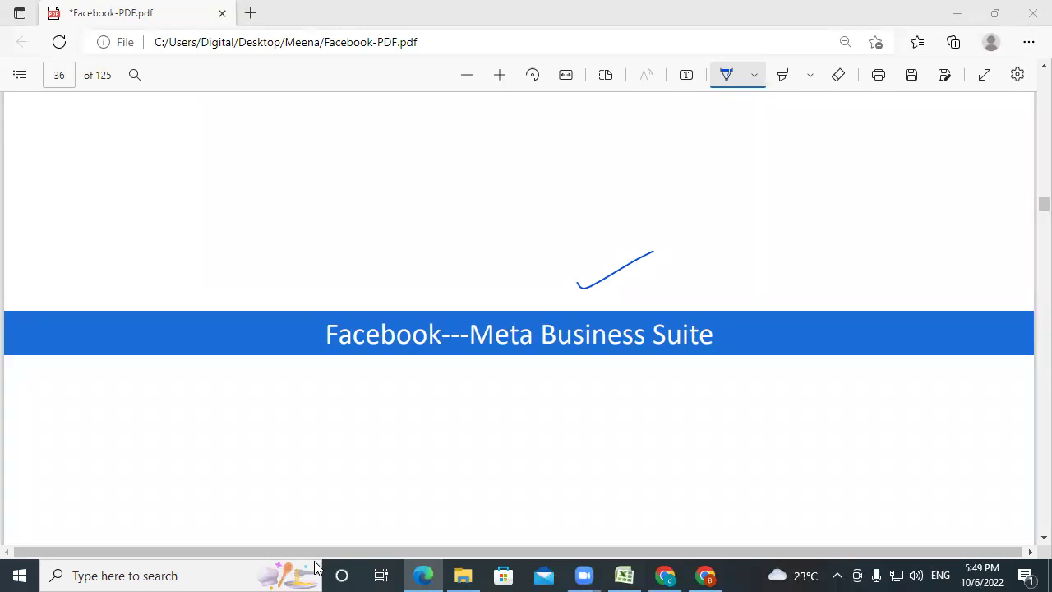
{"action": "left_click", "coordinate": [704, 573]}
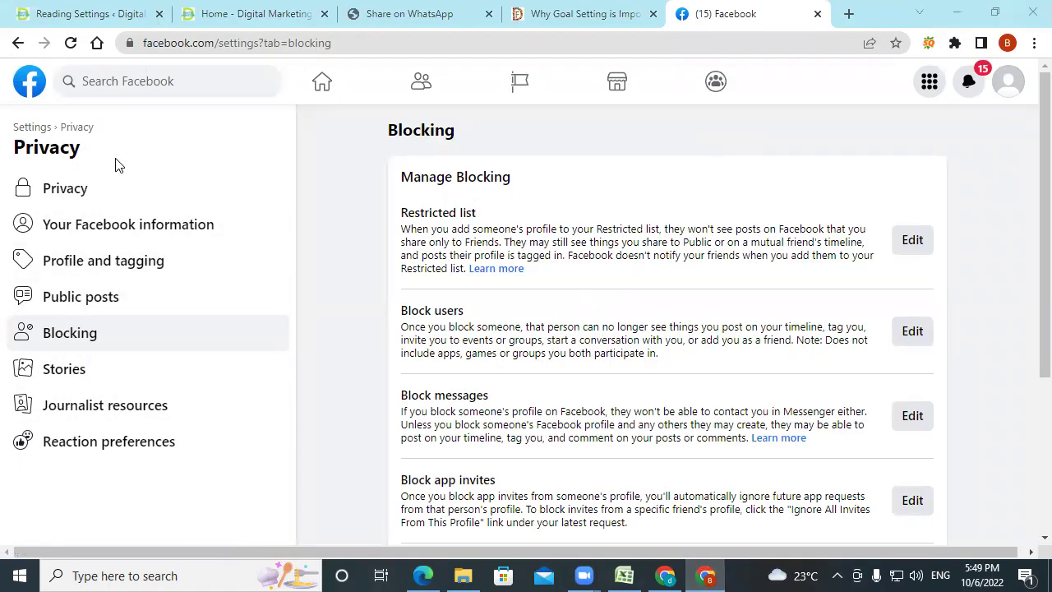
Go Home > Pages > Digital Marketing news, dismiss the new Pages welcome notice, and open its settings.
{"action": "left_click", "coordinate": [929, 84]}
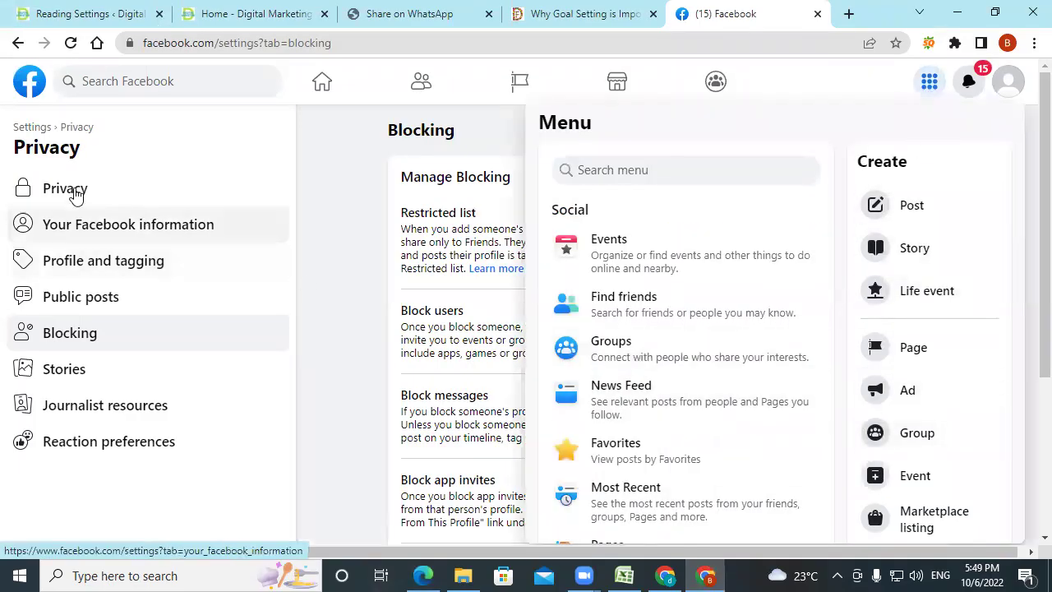
{"action": "left_click", "coordinate": [30, 81]}
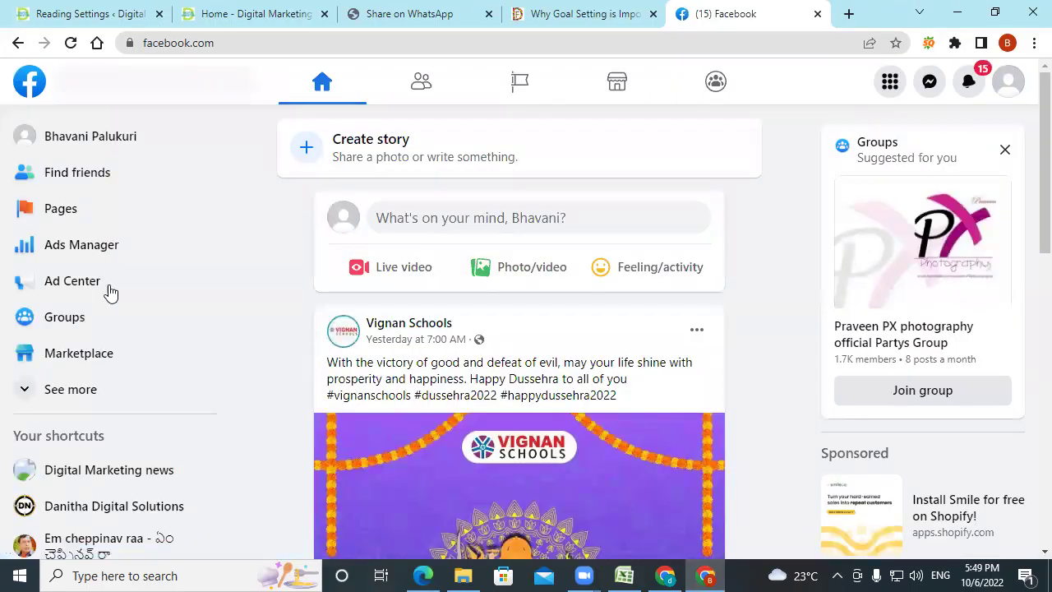
{"action": "left_click", "coordinate": [51, 211]}
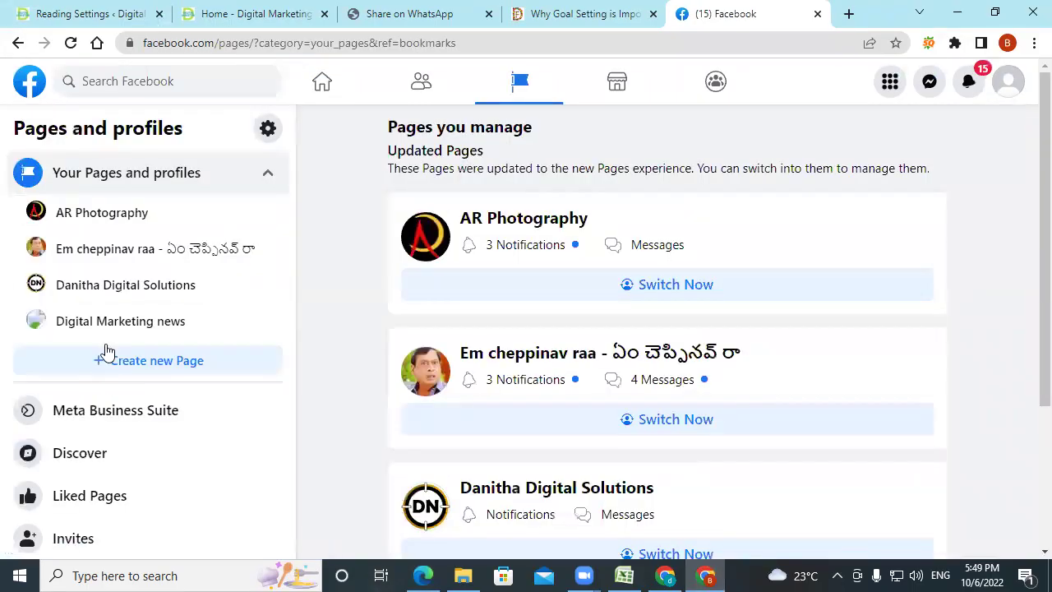
{"action": "left_click", "coordinate": [105, 323]}
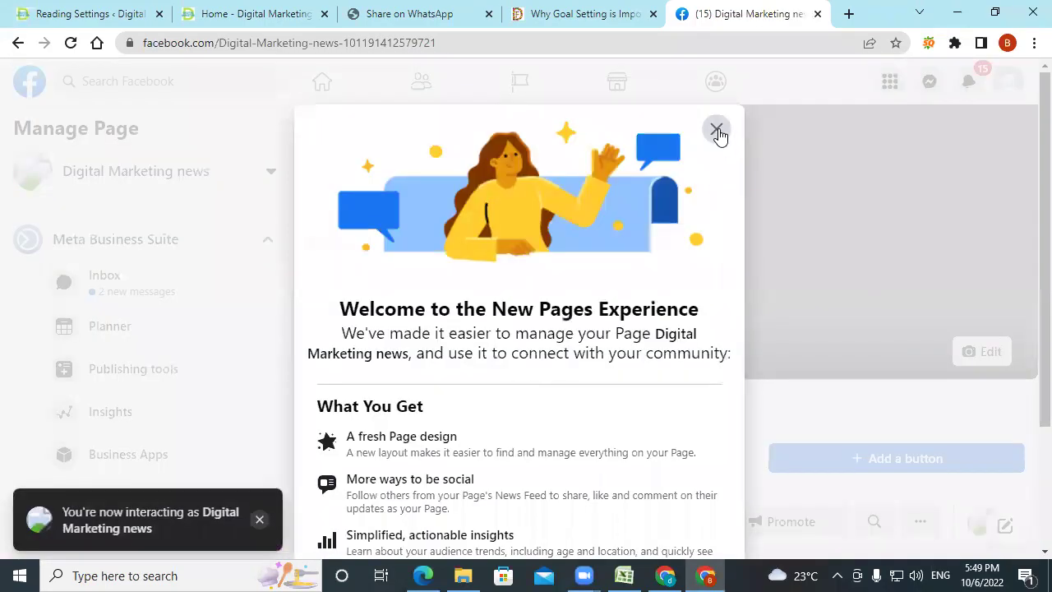
{"action": "left_click", "coordinate": [718, 132]}
{"action": "scroll", "coordinate": [222, 306], "scroll_direction": "down", "scroll_amount": 4}
{"action": "scroll", "coordinate": [222, 306], "scroll_direction": "down", "scroll_amount": 1}
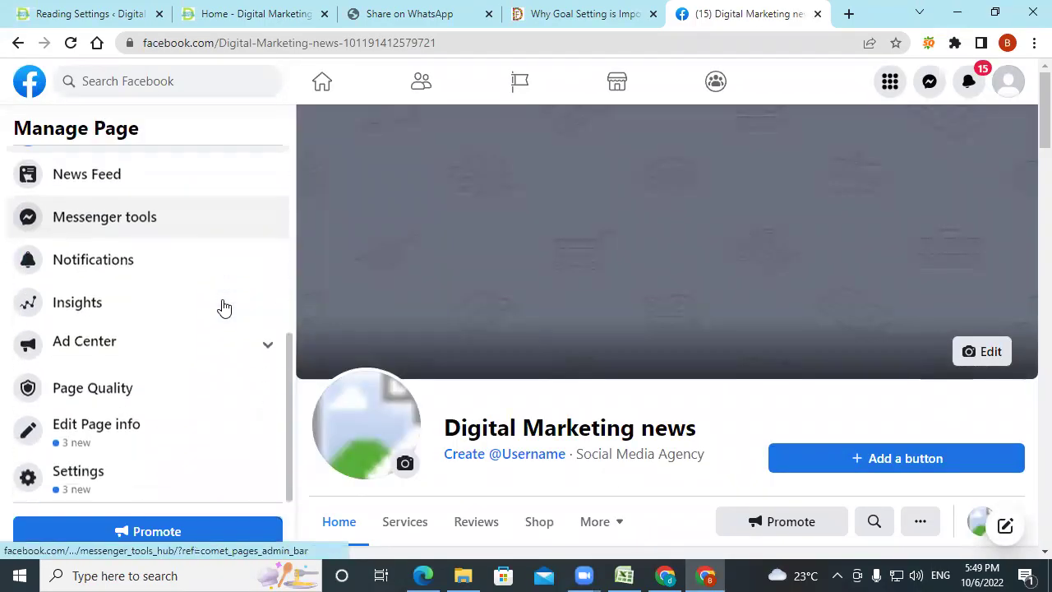
{"action": "left_click", "coordinate": [75, 470]}
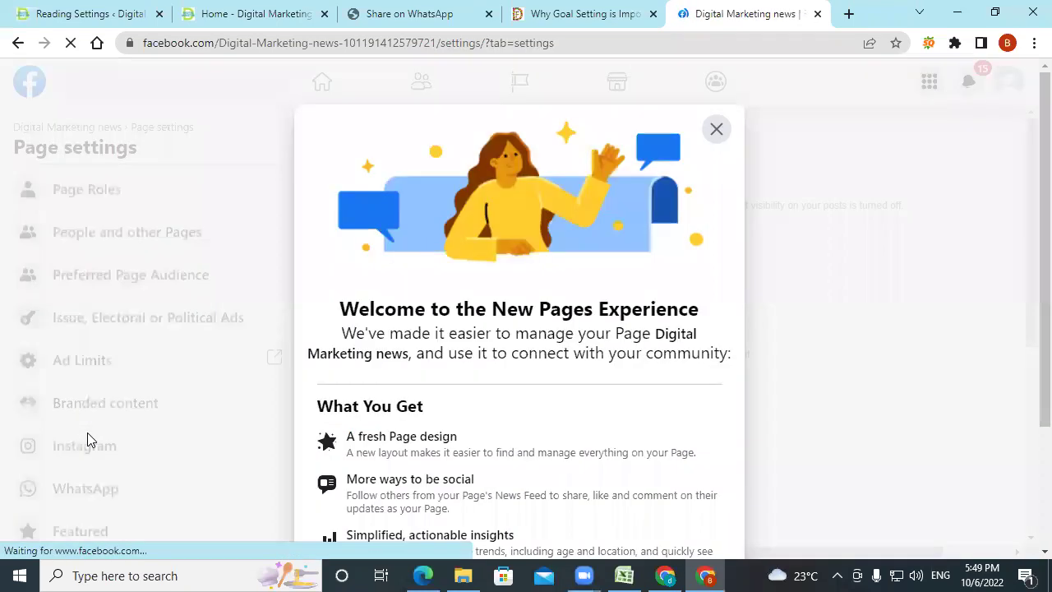
Dismiss the welcome notice and open the Page Roles settings.
{"action": "left_click", "coordinate": [719, 139]}
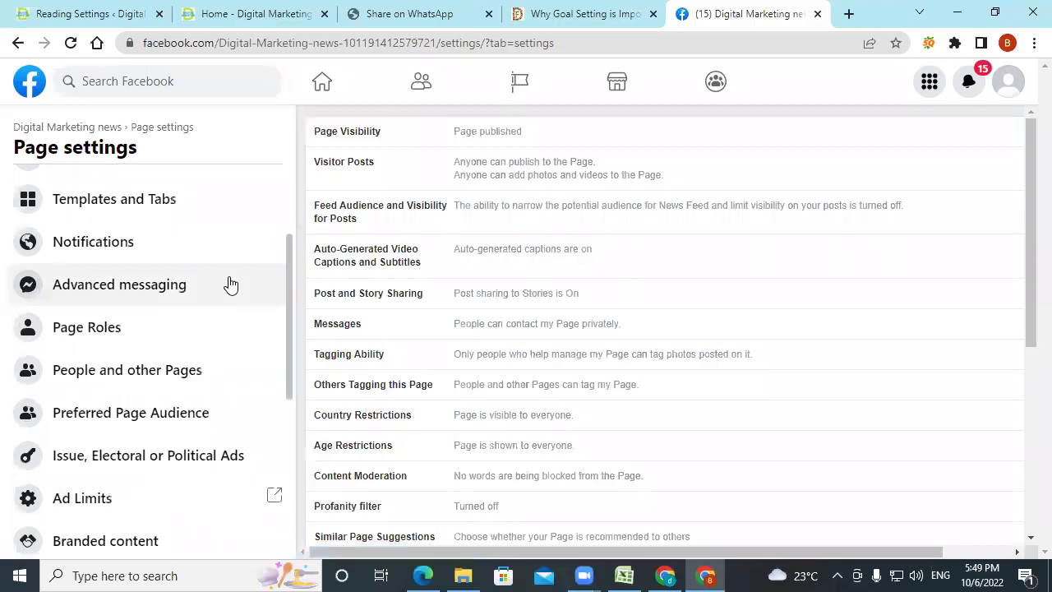
{"action": "left_click", "coordinate": [99, 326]}
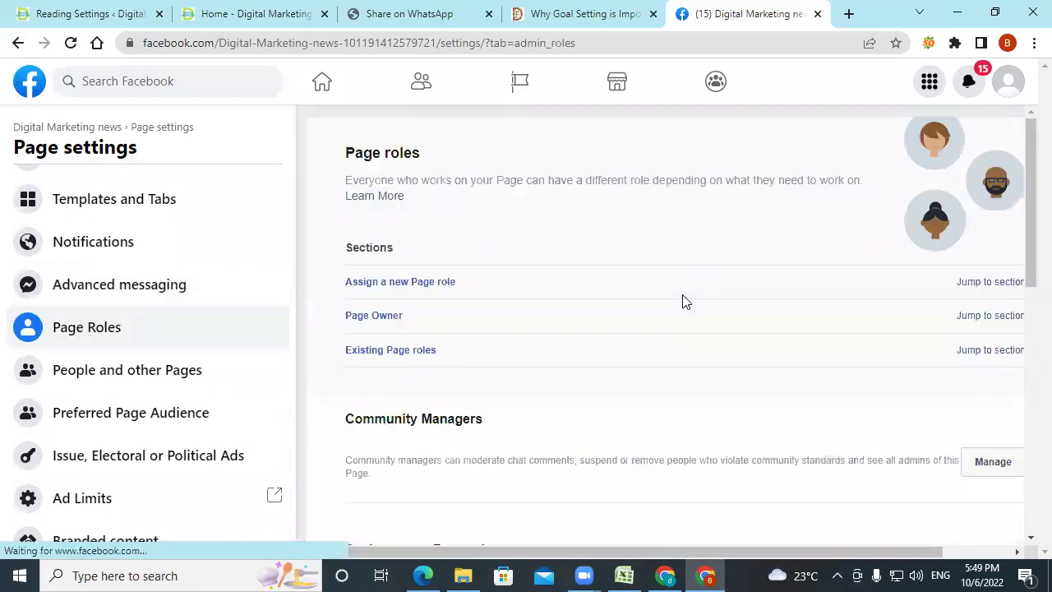
{"action": "scroll", "coordinate": [601, 343], "scroll_direction": "down", "scroll_amount": 2}
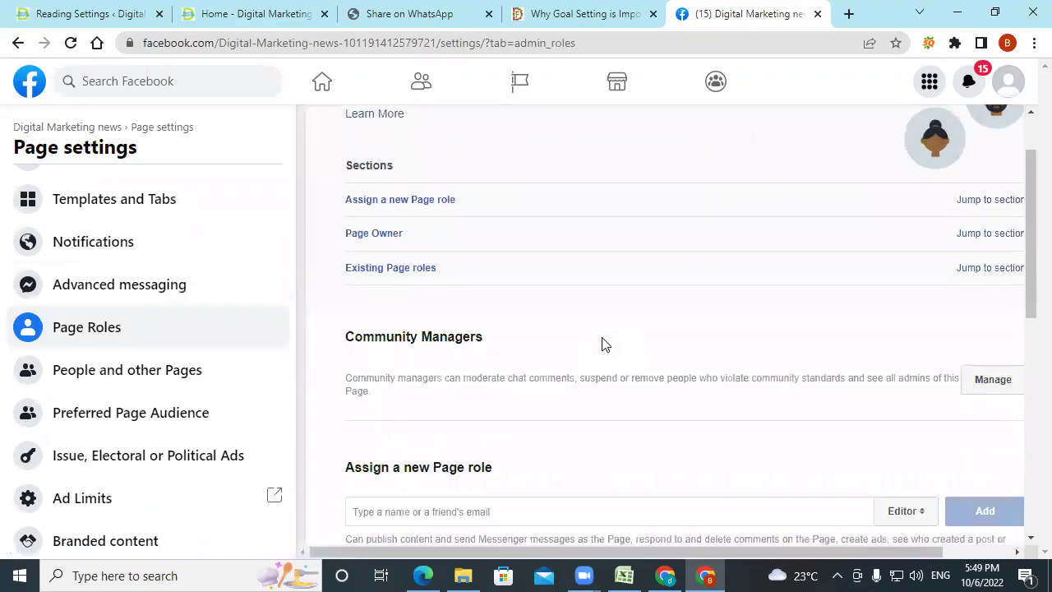
Enter the new person's email address as a new Page role and keep Editor selected.
{"action": "left_click", "coordinate": [472, 425]}
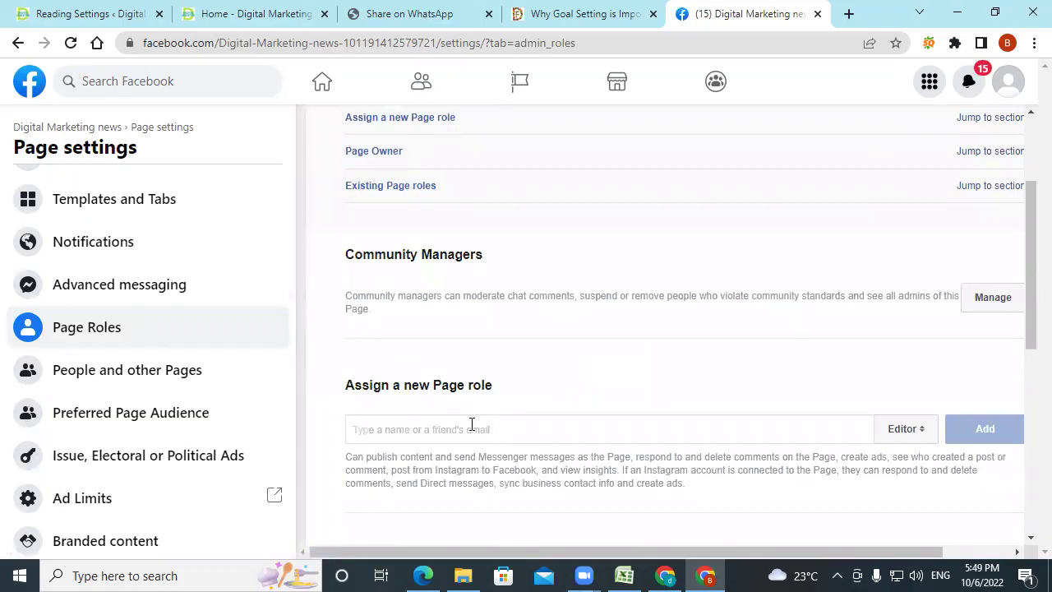
{"action": "type", "text": "dm"}
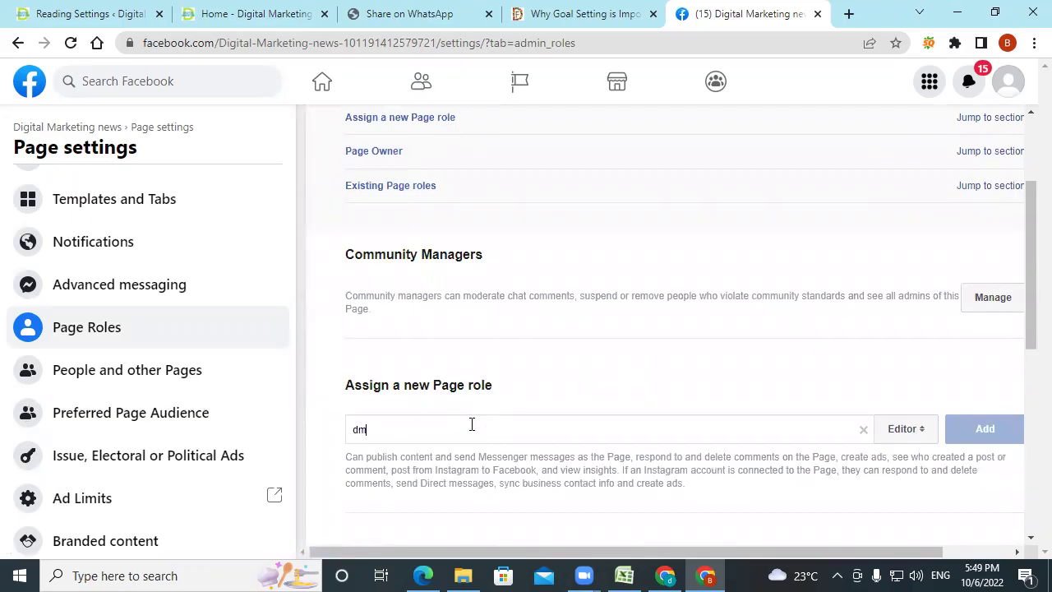
{"action": "left_click", "coordinate": [900, 434]}
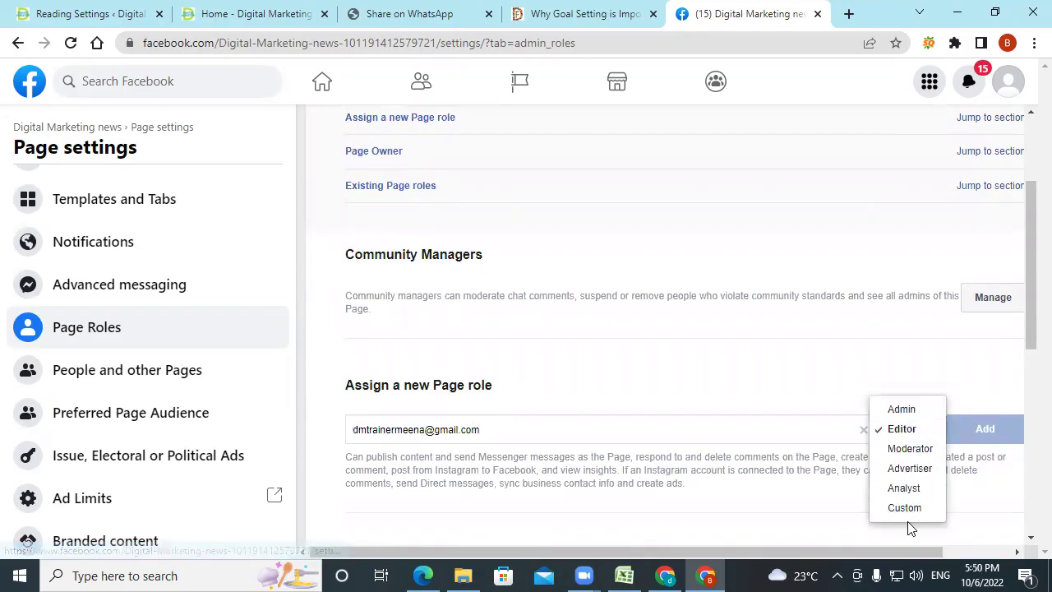
{"action": "left_click", "coordinate": [831, 384]}
{"action": "scroll", "coordinate": [803, 416], "scroll_direction": "down", "scroll_amount": 5}
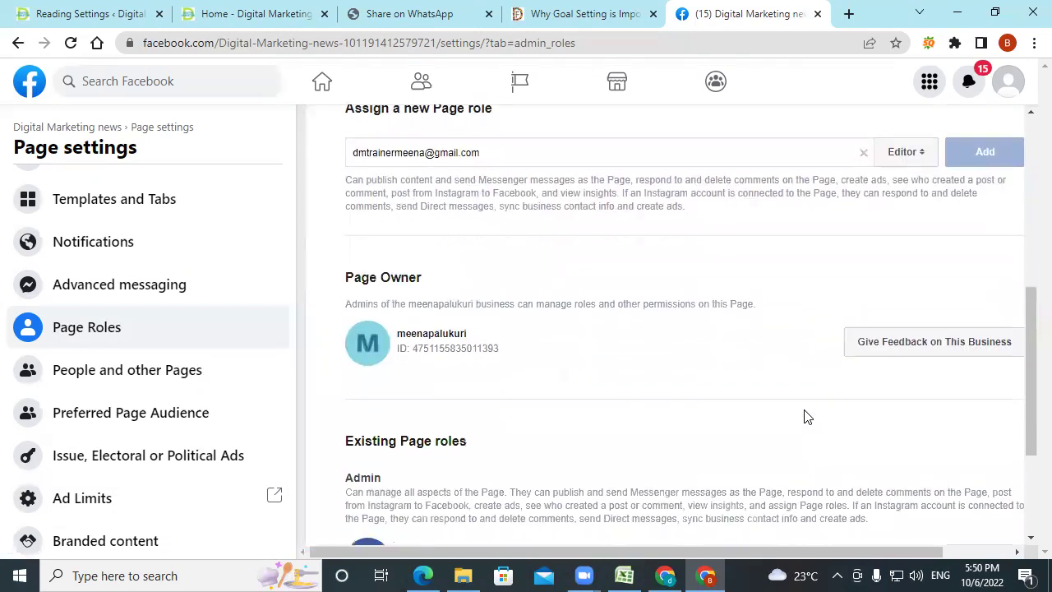
{"action": "scroll", "coordinate": [804, 416], "scroll_direction": "down", "scroll_amount": 2}
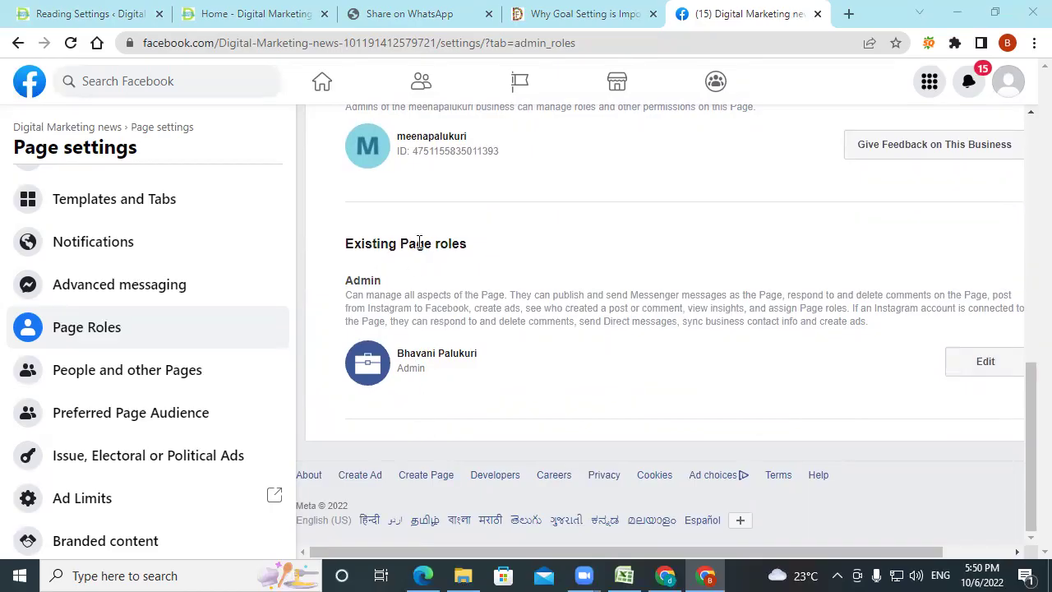
Open the existing Admin's role for editing and review the Page Roles sections.
{"action": "left_click", "coordinate": [963, 366]}
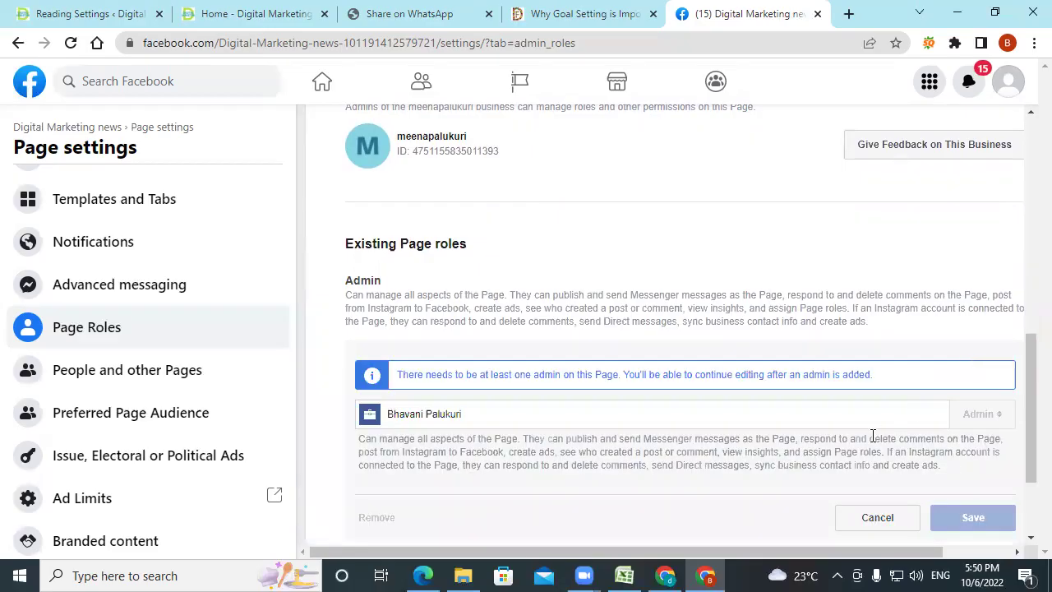
{"action": "scroll", "coordinate": [873, 435], "scroll_direction": "down", "scroll_amount": 2}
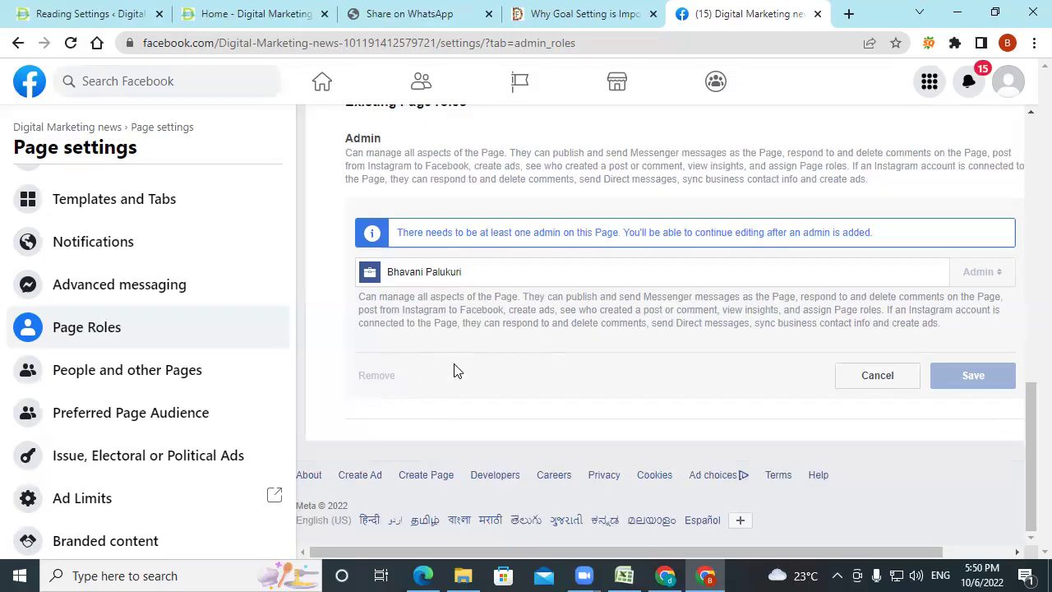
{"action": "scroll", "coordinate": [458, 377], "scroll_direction": "up", "scroll_amount": 3}
{"action": "scroll", "coordinate": [463, 383], "scroll_direction": "down", "scroll_amount": 2}
{"action": "scroll", "coordinate": [456, 402], "scroll_direction": "up", "scroll_amount": 1}
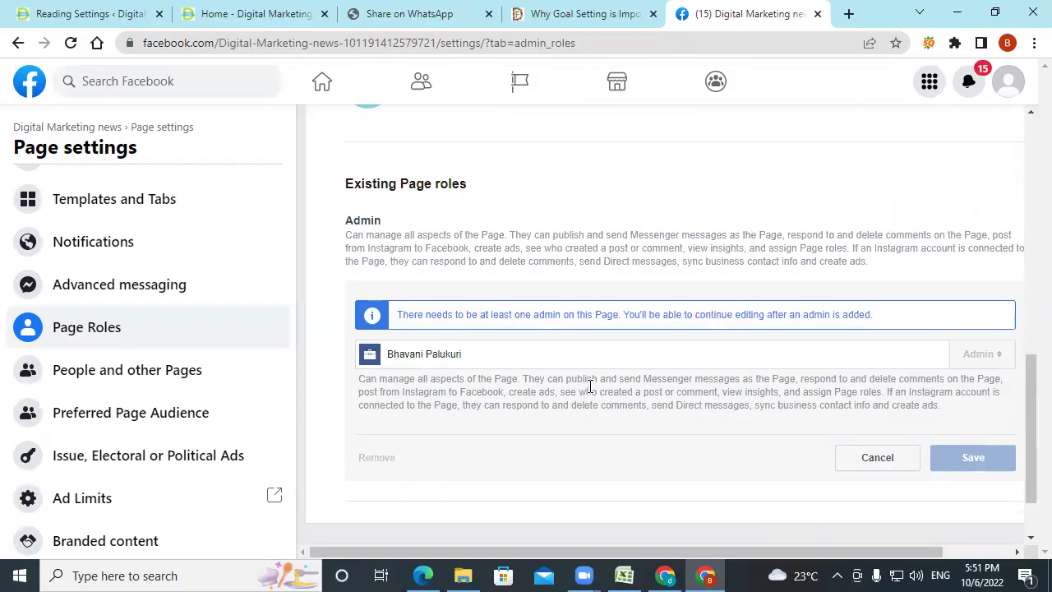
{"action": "scroll", "coordinate": [590, 385], "scroll_direction": "up", "scroll_amount": 2}
{"action": "scroll", "coordinate": [483, 287], "scroll_direction": "up", "scroll_amount": 2}
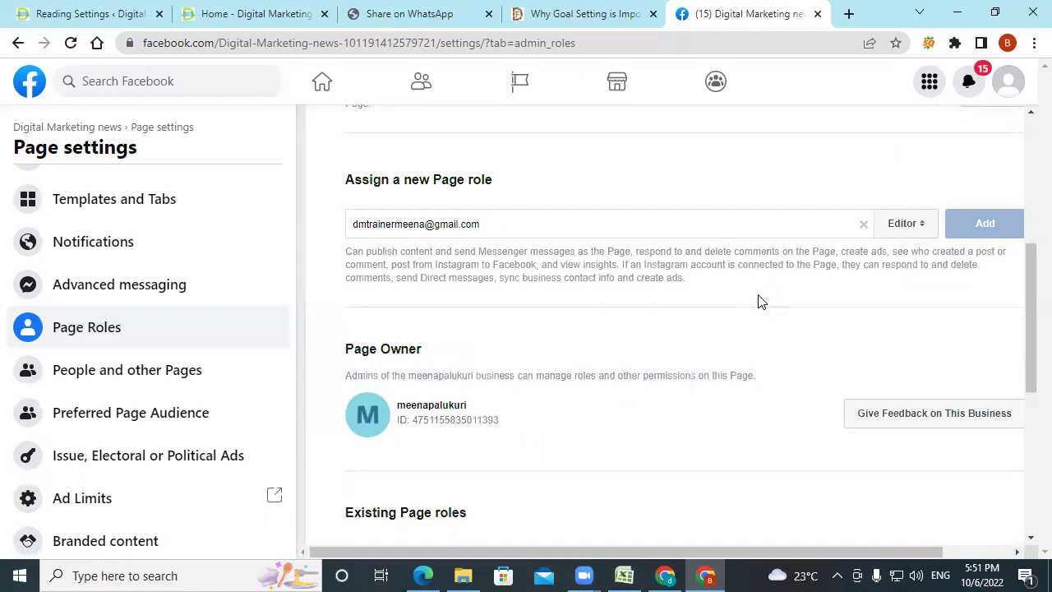
Scroll to the admin edit panel, then minimize the browser to show the PDF slides.
{"action": "scroll", "coordinate": [669, 375], "scroll_direction": "down", "scroll_amount": 5}
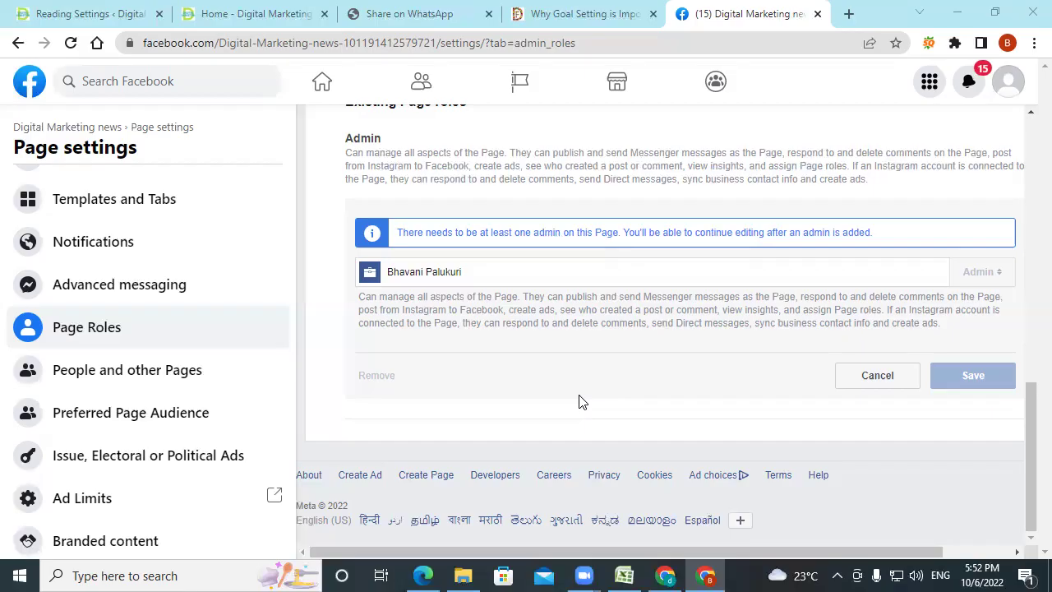
{"action": "left_click", "coordinate": [955, 17]}
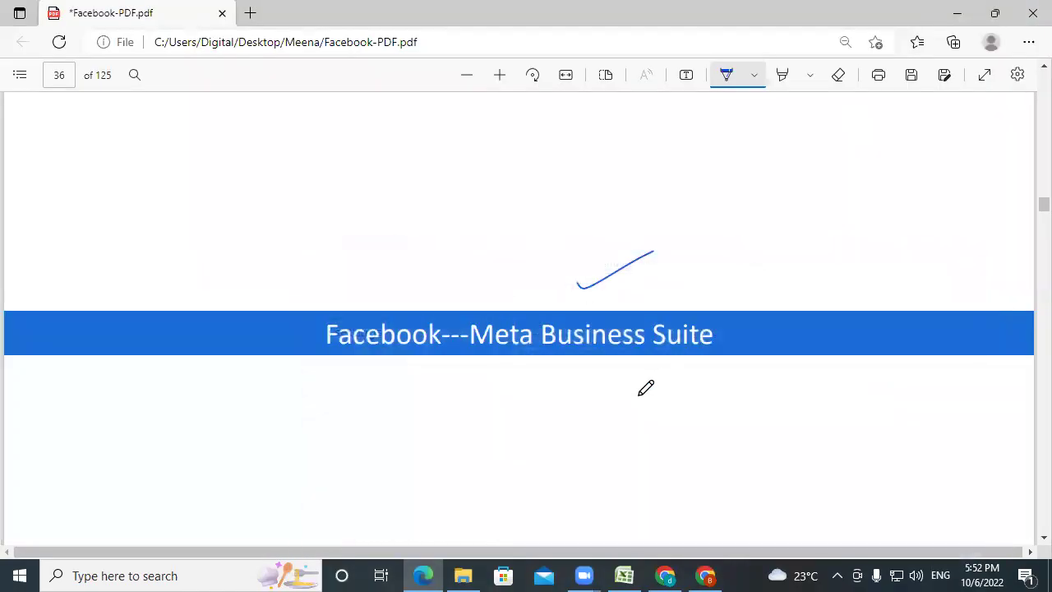